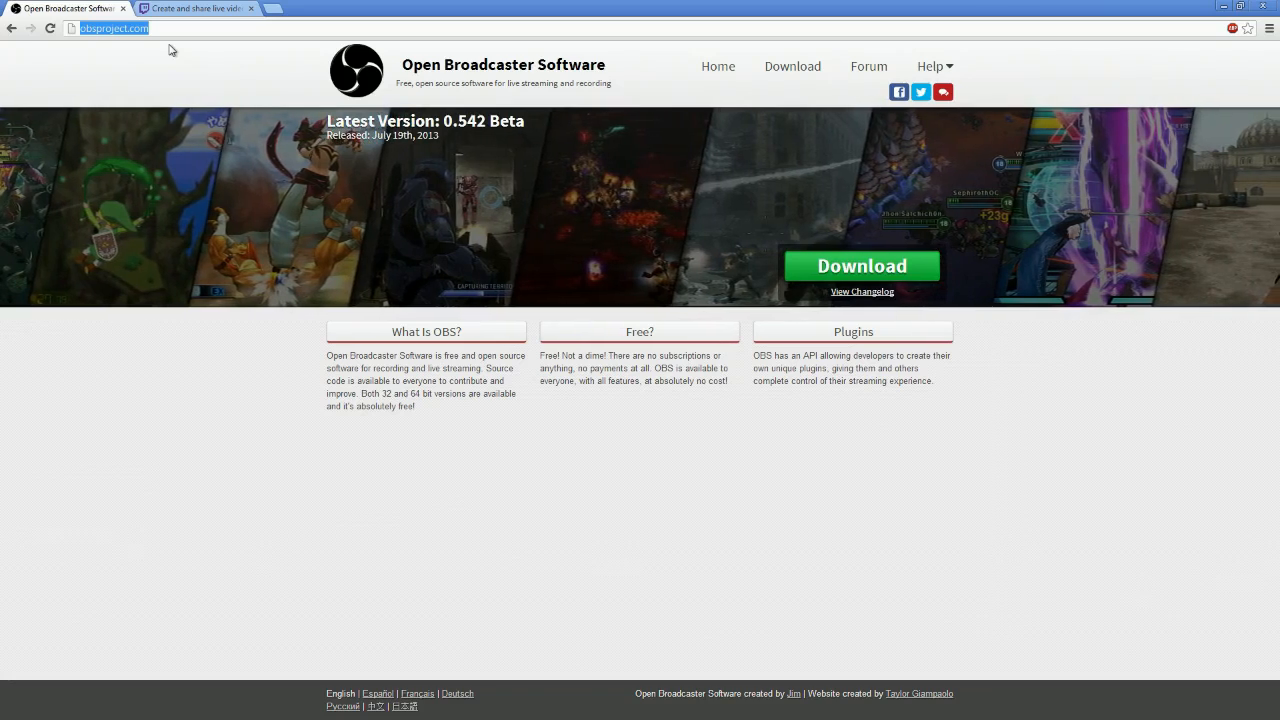
Download the Open Broadcaster Software 0.542b installer, run it, and try to proceed through the setup wizard
{"action": "left_click", "coordinate": [888, 271]}
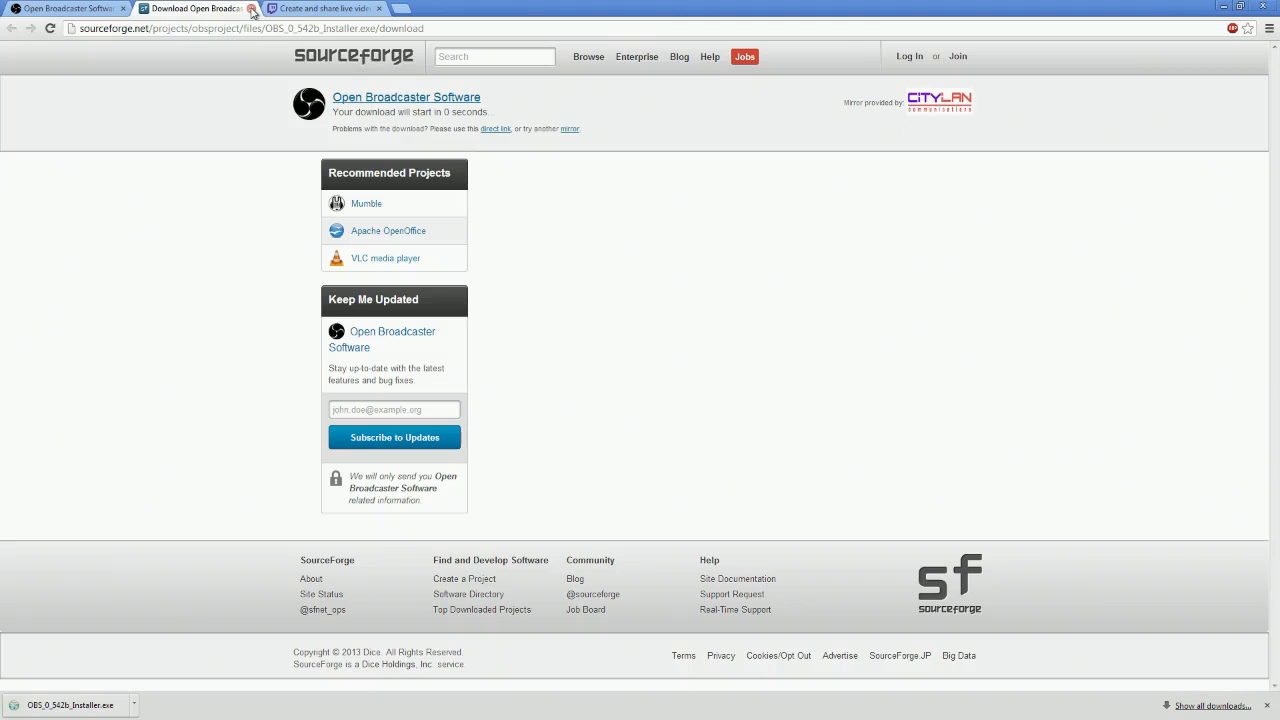
{"action": "left_click", "coordinate": [85, 705]}
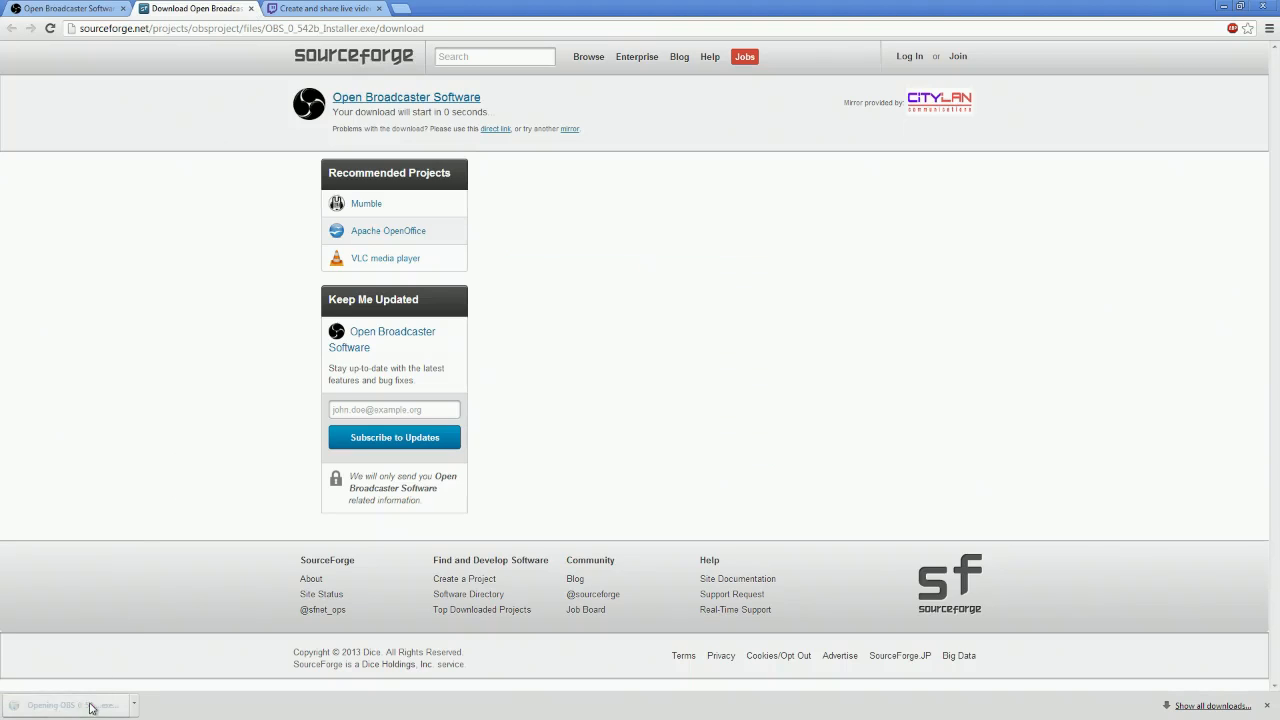
{"action": "left_click", "coordinate": [1222, 6]}
{"action": "left_click", "coordinate": [678, 376]}
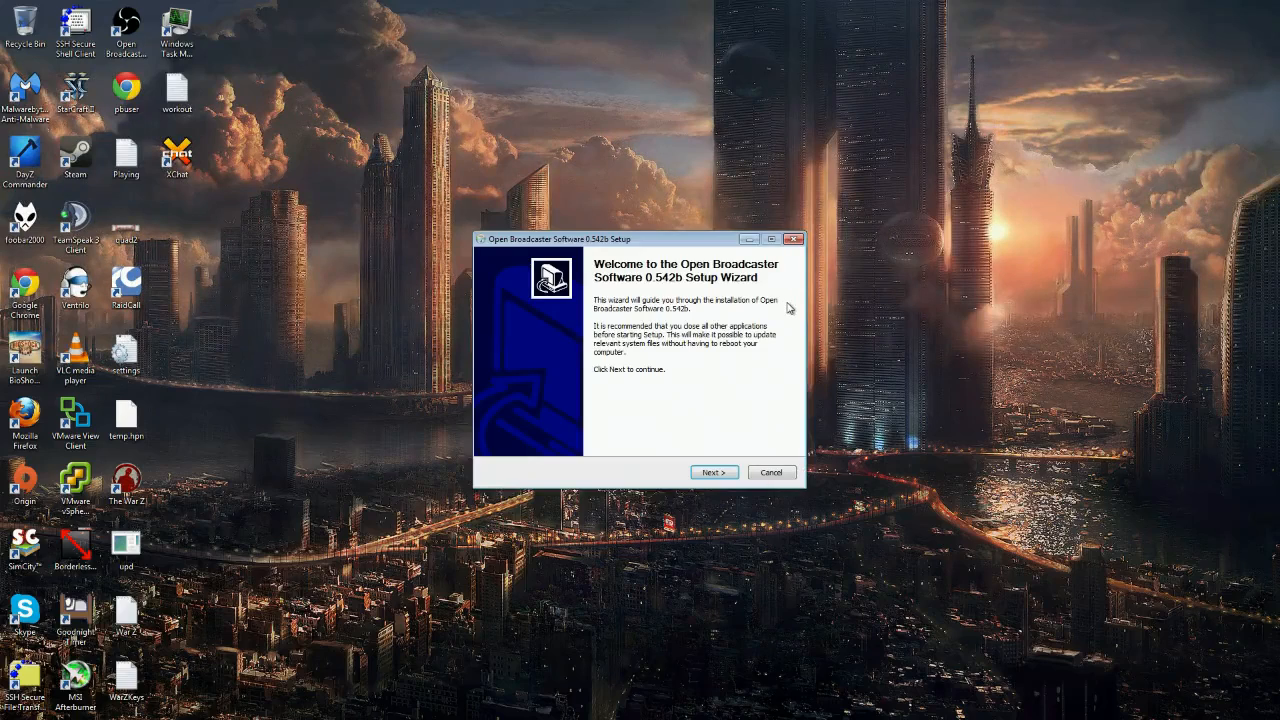
{"action": "left_click", "coordinate": [720, 472]}
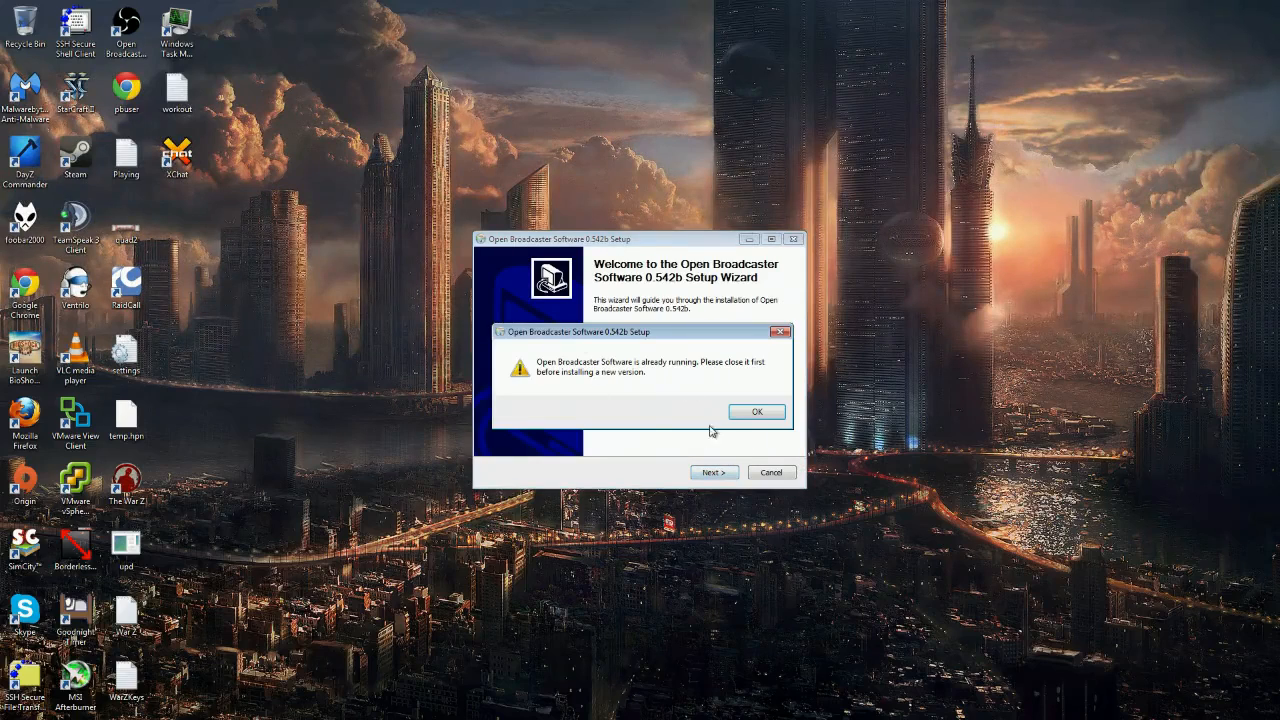
{"action": "left_click", "coordinate": [758, 413]}
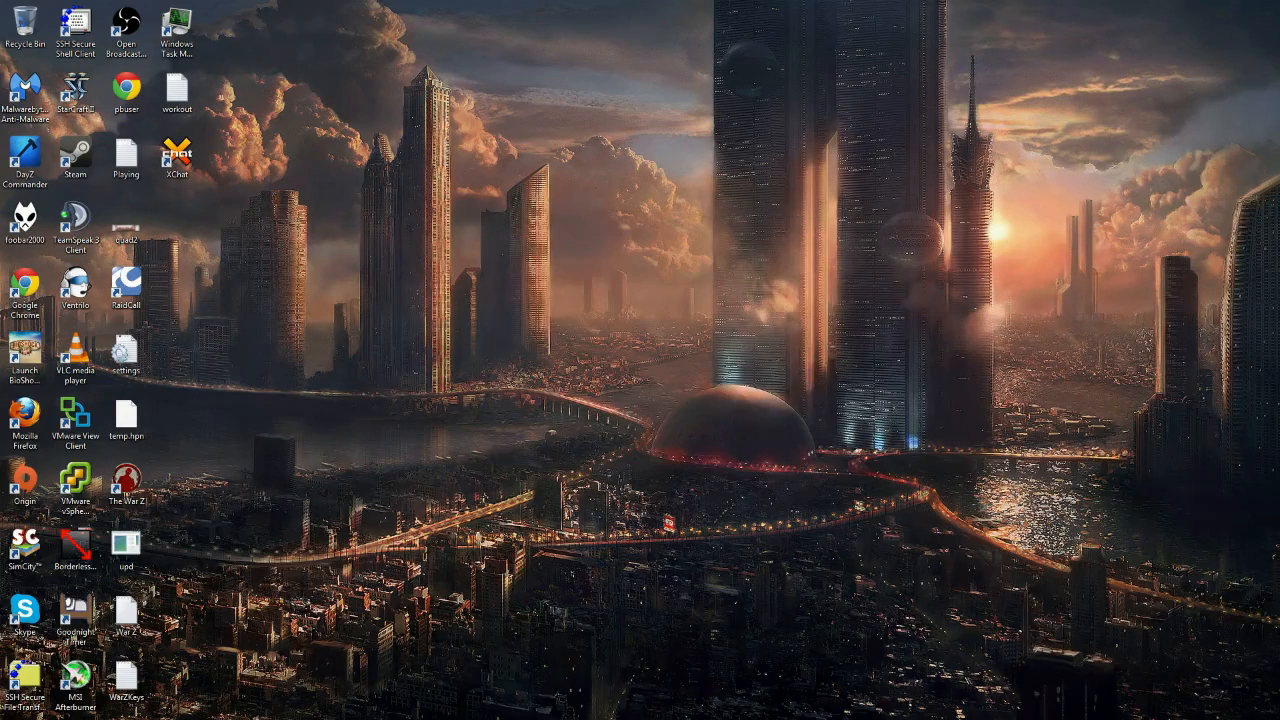
Switch to the running Open Broadcaster Software and open its settings dialog, placing both windows side by side
{"action": "left_click_drag", "start_coordinate": [1150, 30], "coordinate": [956, 20]}
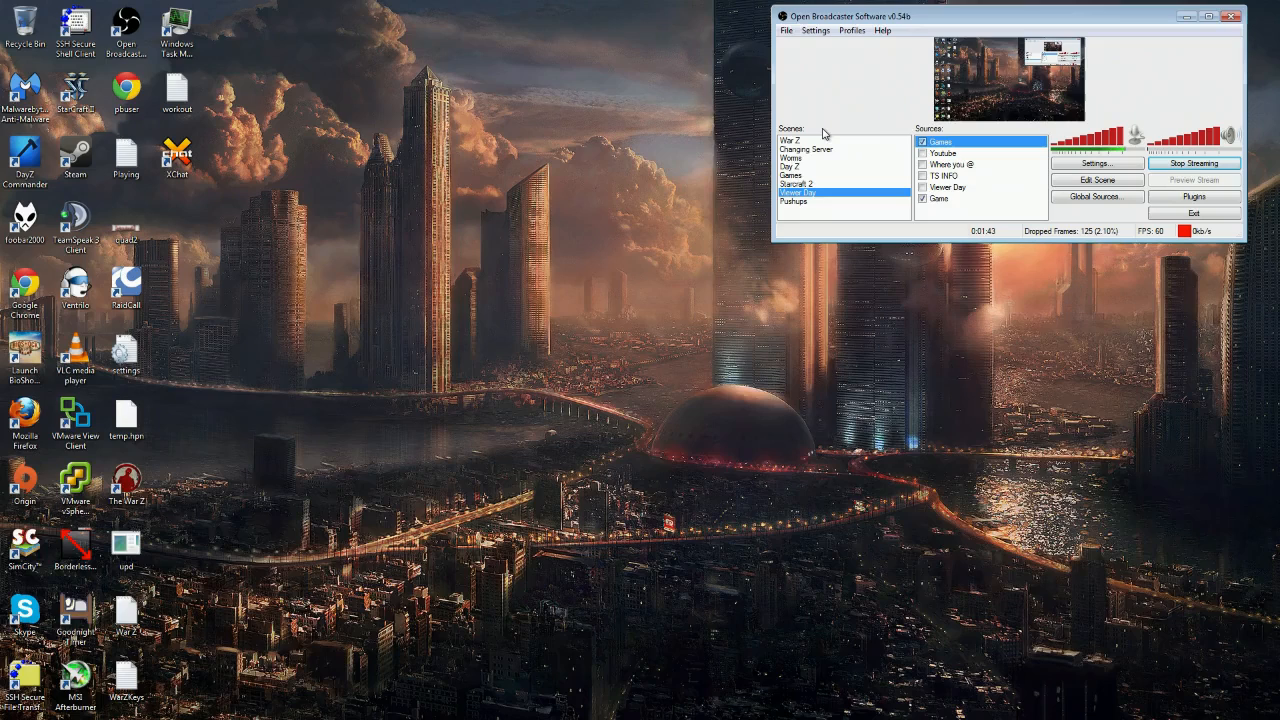
{"action": "left_click", "coordinate": [815, 30]}
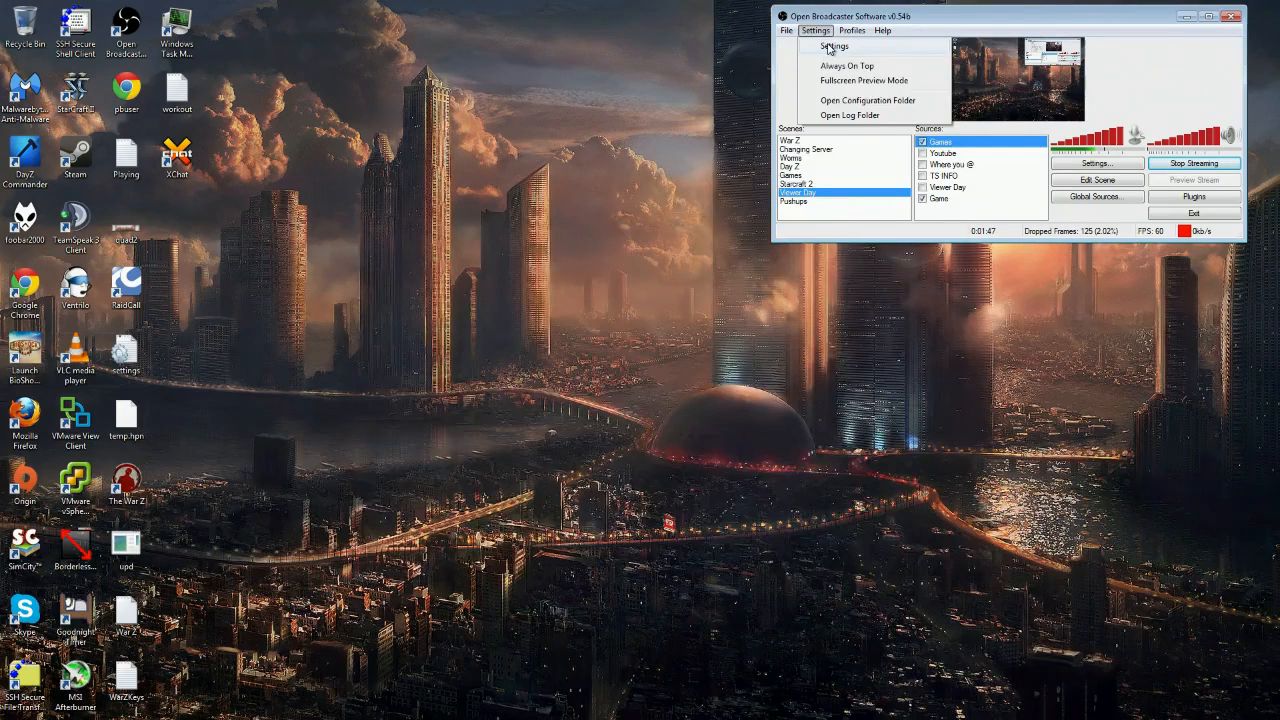
{"action": "left_click", "coordinate": [828, 47]}
{"action": "left_click_drag", "start_coordinate": [700, 137], "coordinate": [514, 57]}
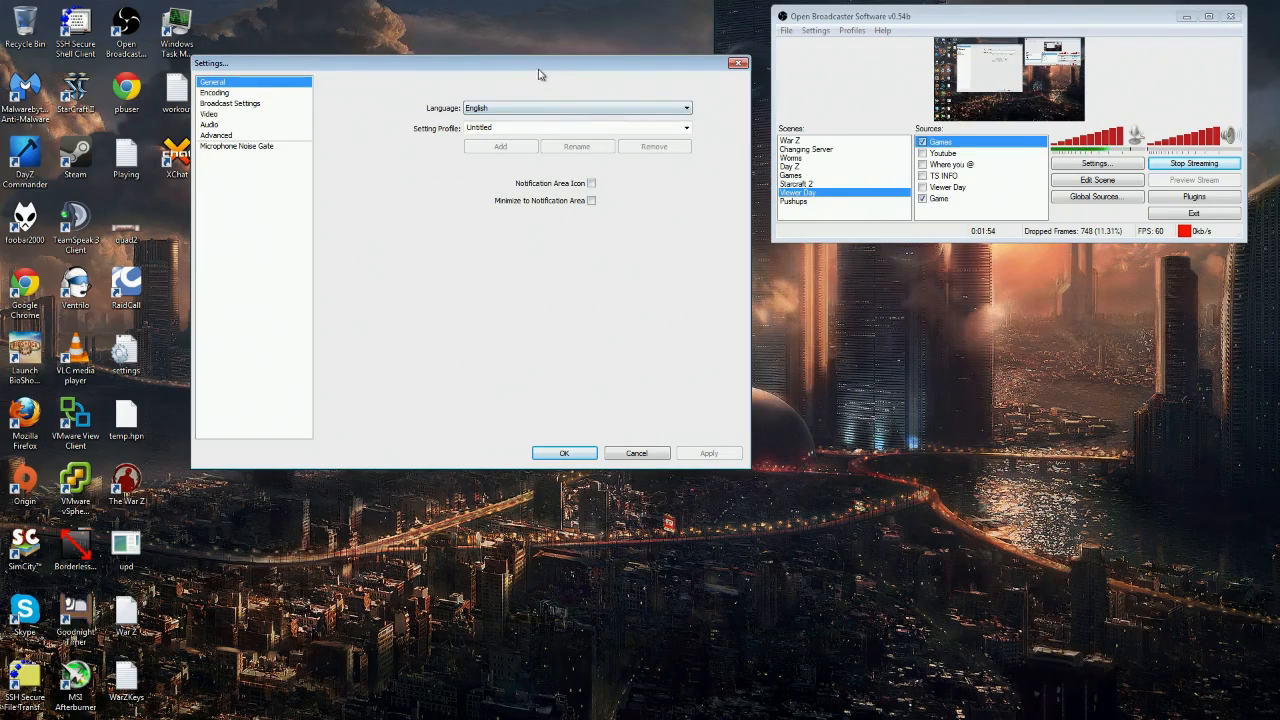
In the broadcast settings, choose Twitch / Justin.tv as the streaming service and US West: San Francisco, CA as the server
{"action": "left_click", "coordinate": [223, 105]}
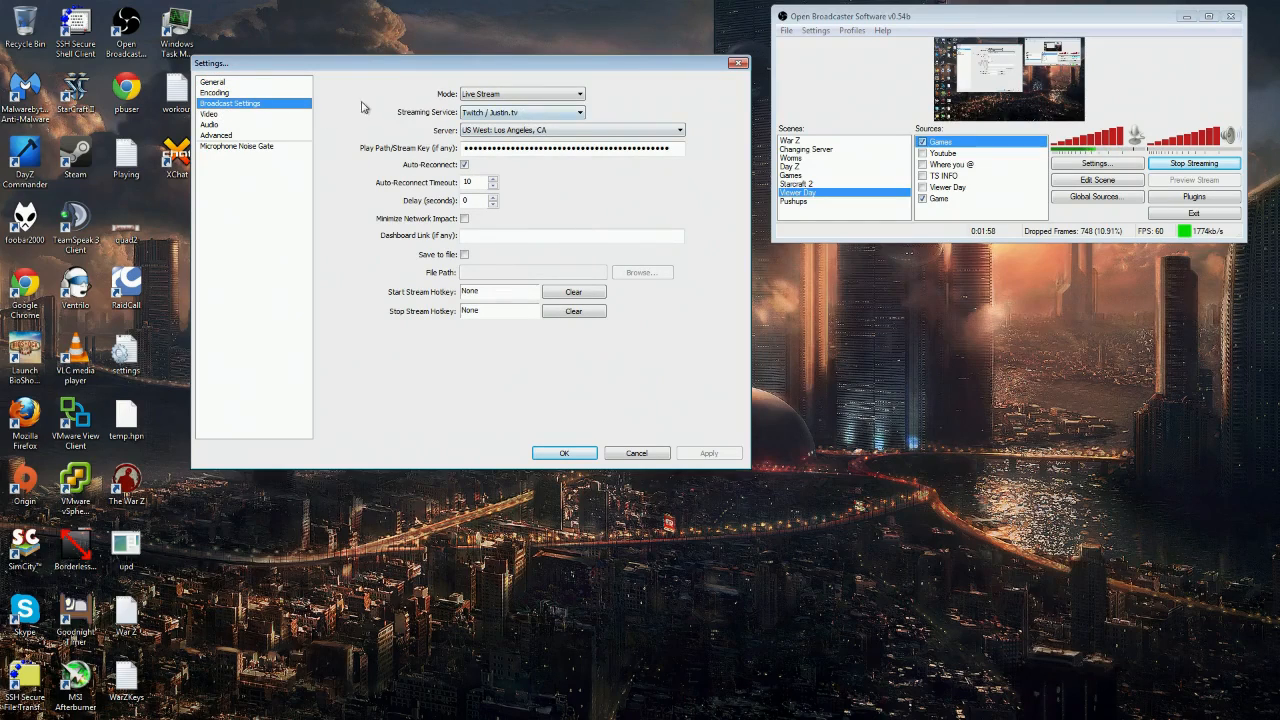
{"action": "left_click", "coordinate": [551, 118]}
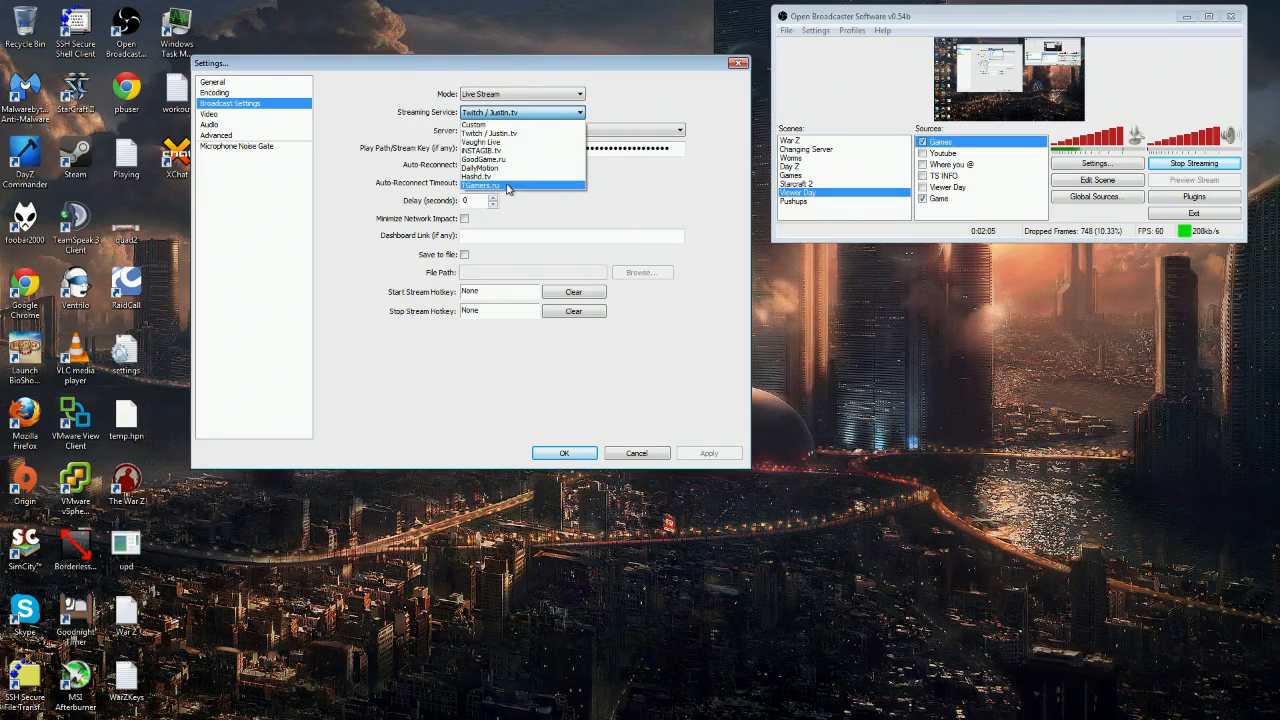
{"action": "left_click", "coordinate": [520, 133]}
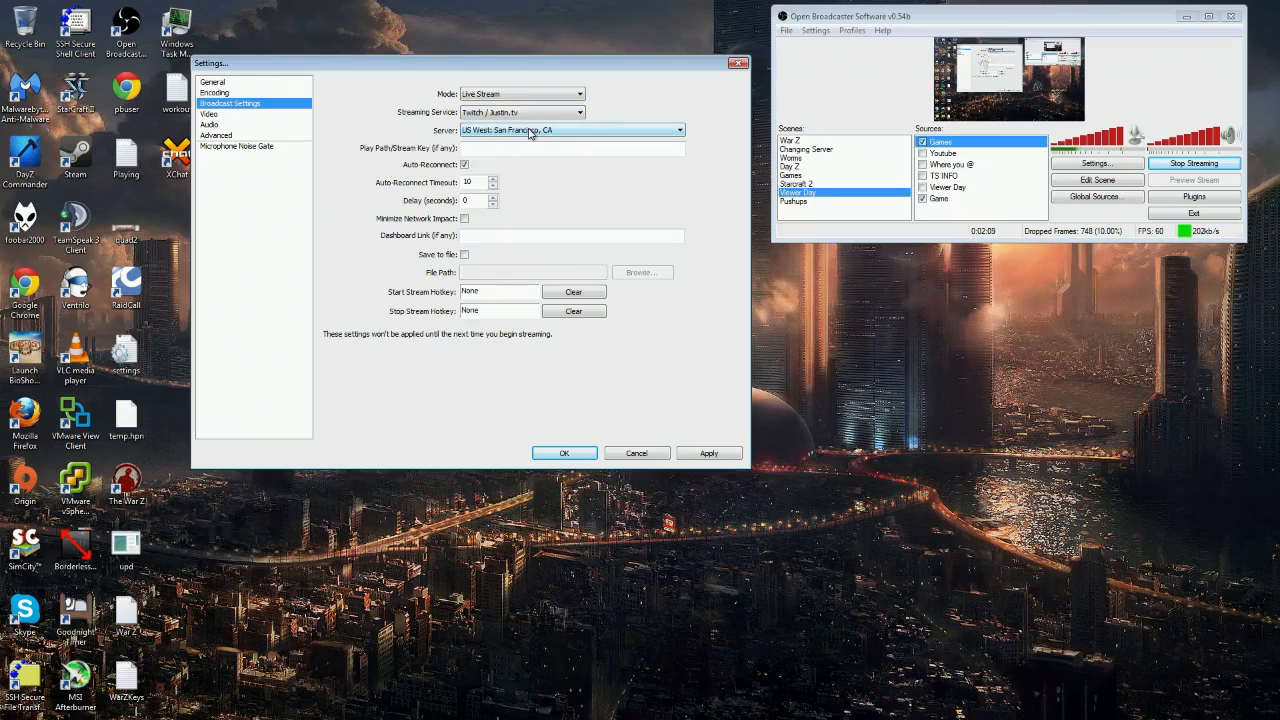
{"action": "left_click", "coordinate": [530, 132]}
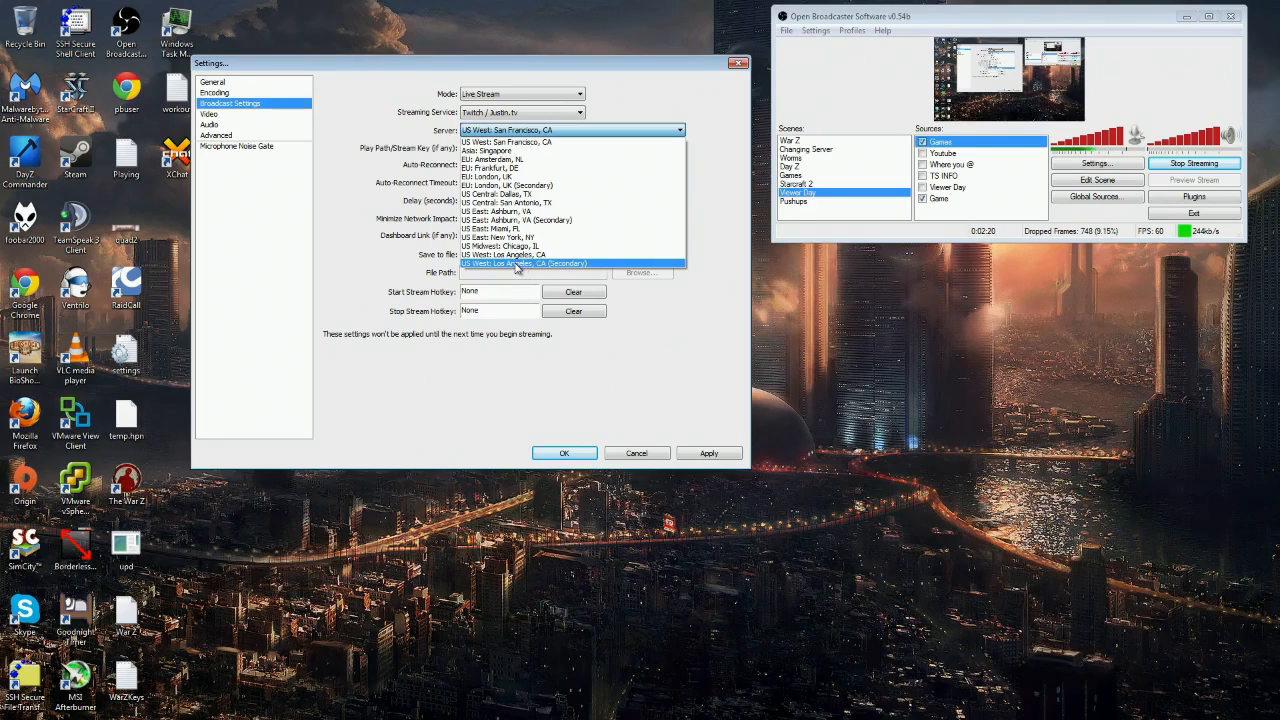
{"action": "left_click", "coordinate": [533, 142]}
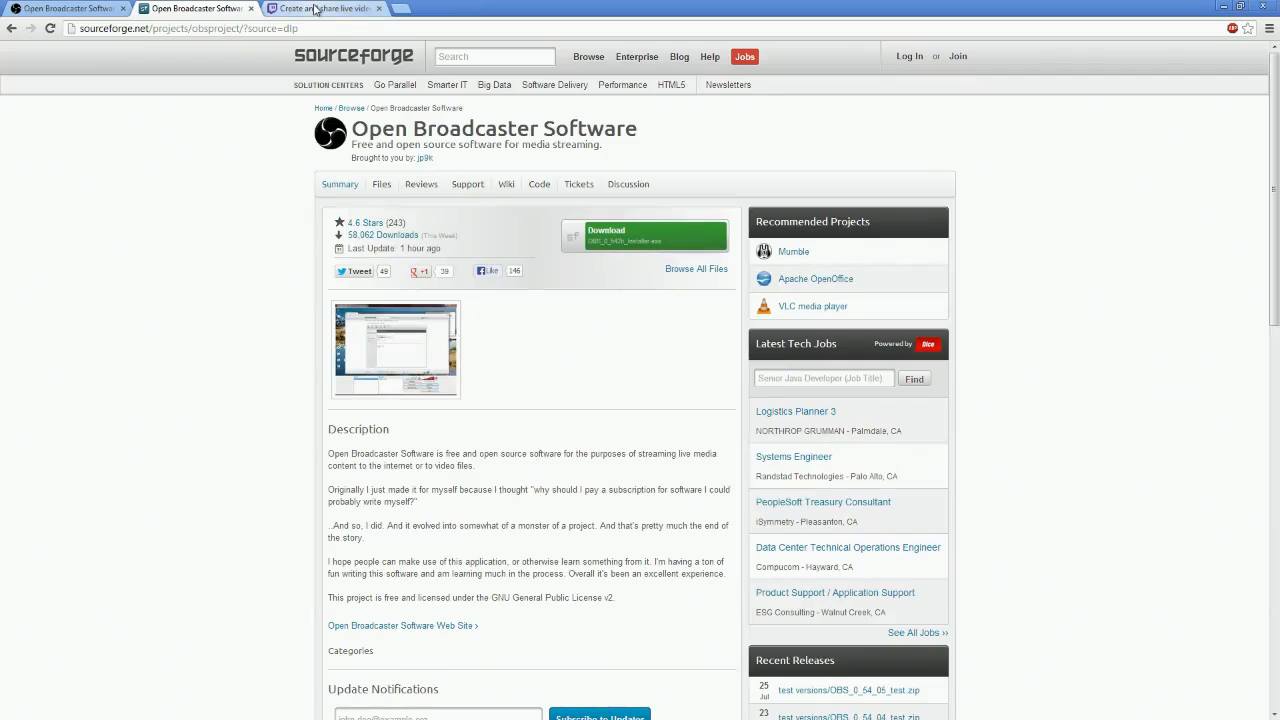
Switch to Twitch in the browser and, from its home page, get started as a broadcaster to reach the broadcast page
{"action": "left_click", "coordinate": [315, 9]}
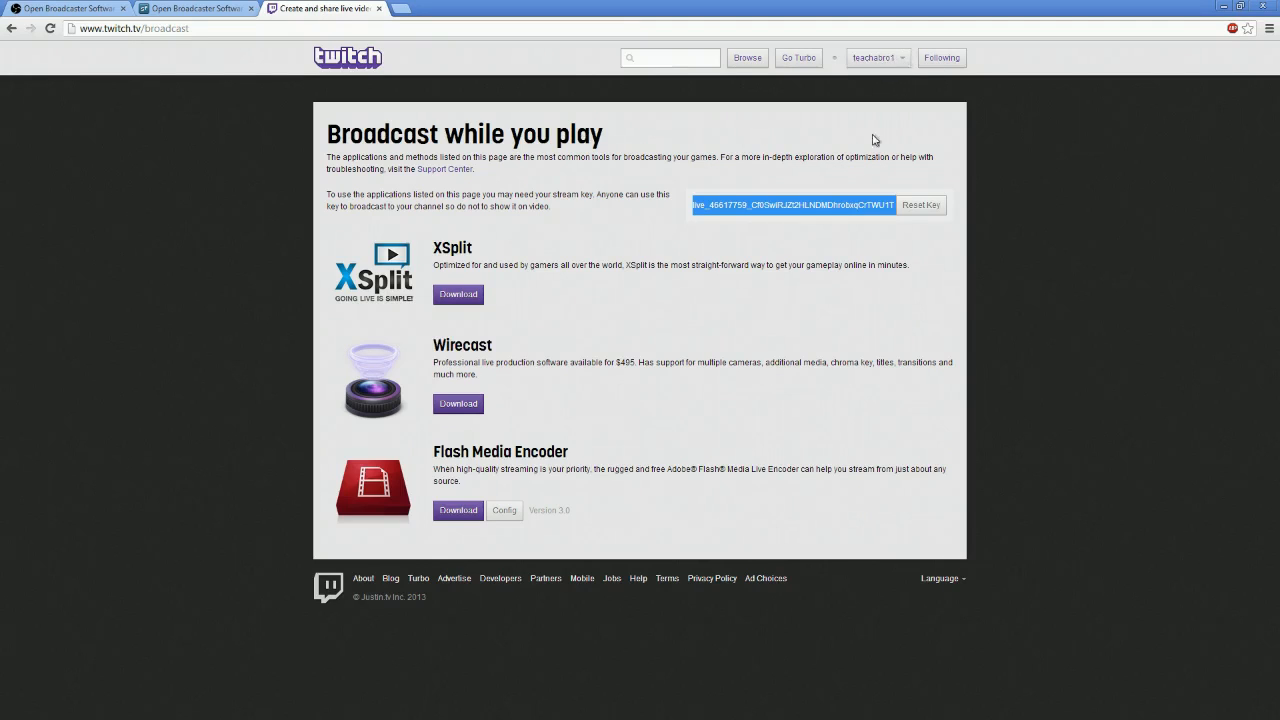
{"action": "left_click", "coordinate": [338, 60]}
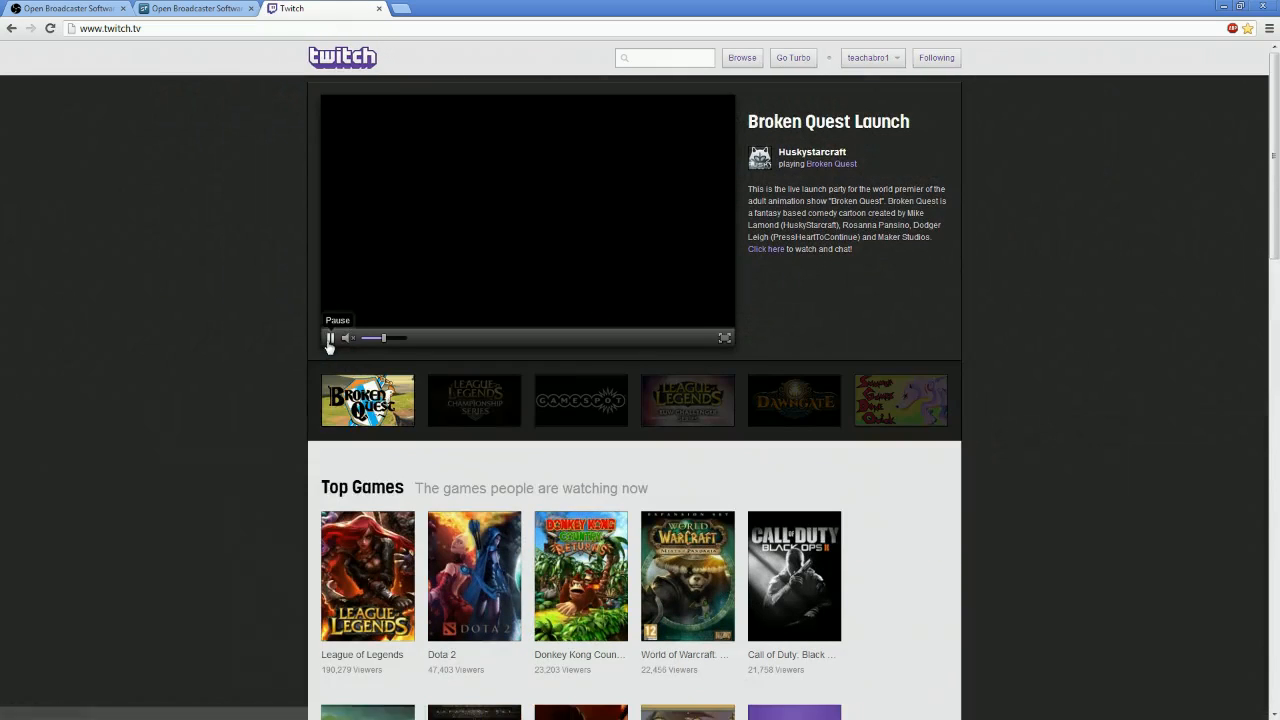
{"action": "scroll", "coordinate": [881, 166], "scroll_direction": "down", "scroll_amount": 3}
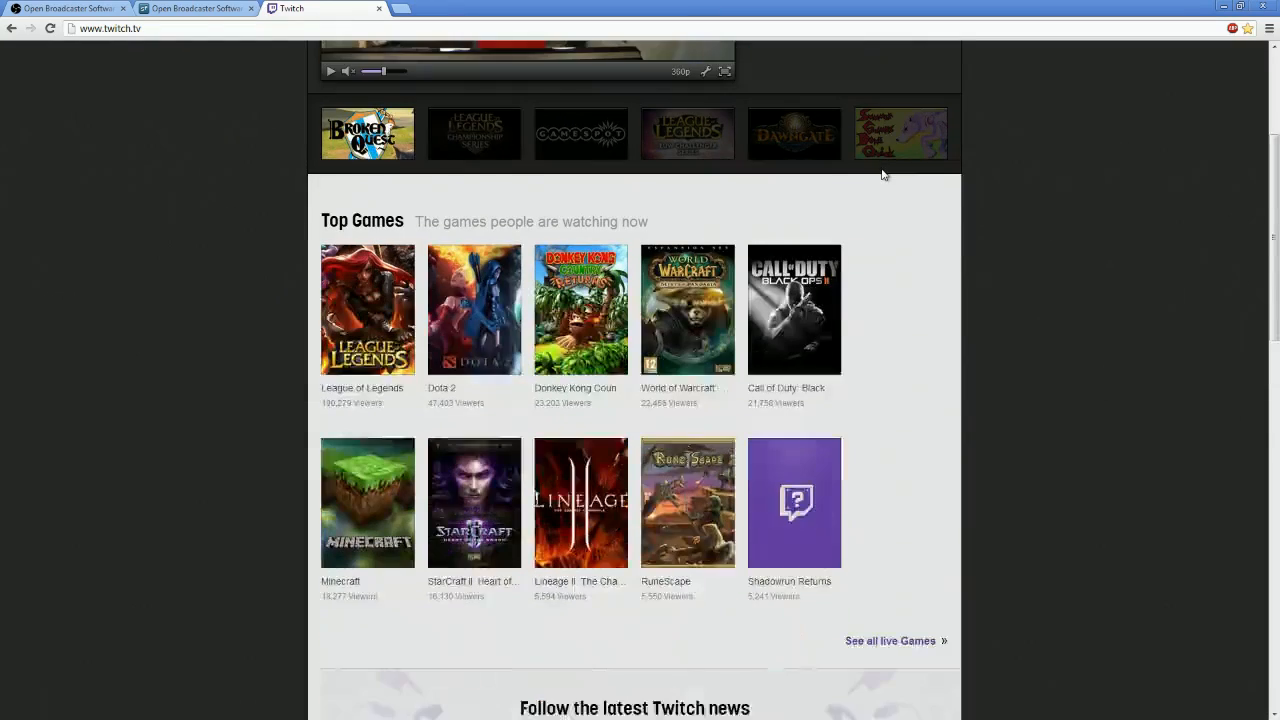
{"action": "scroll", "coordinate": [882, 172], "scroll_direction": "down", "scroll_amount": 4}
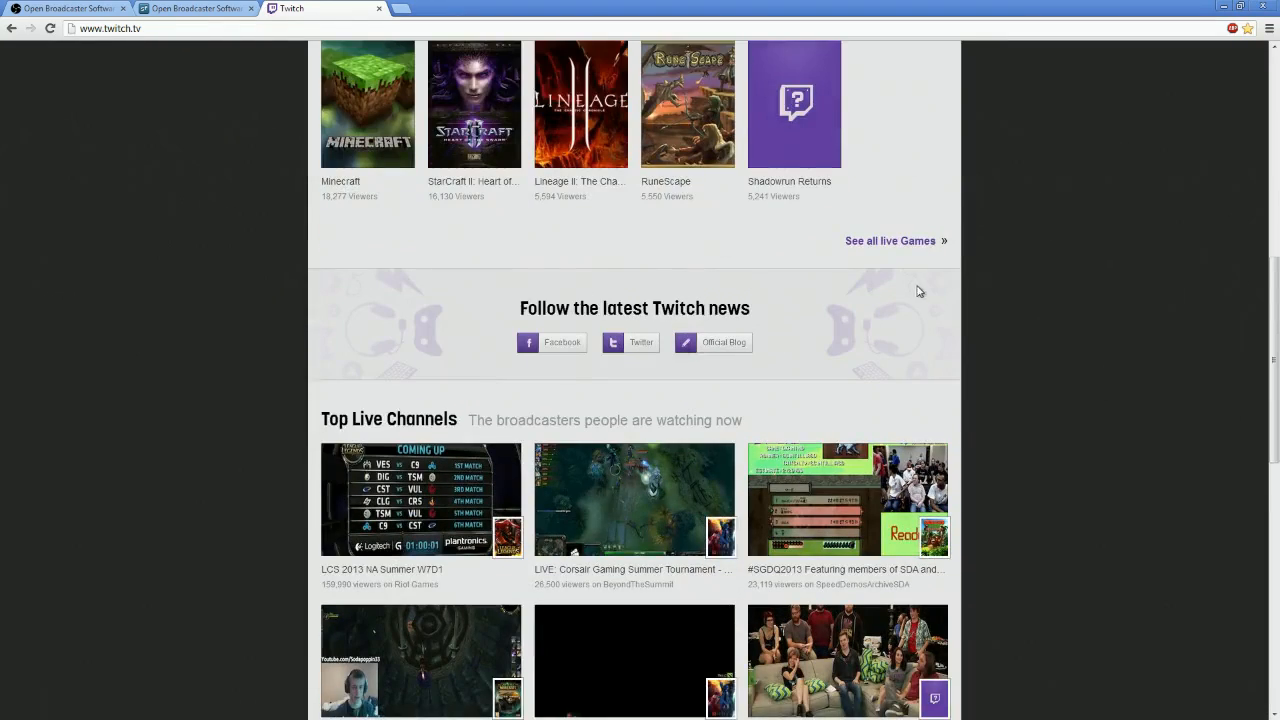
{"action": "scroll", "coordinate": [920, 291], "scroll_direction": "down", "scroll_amount": 6}
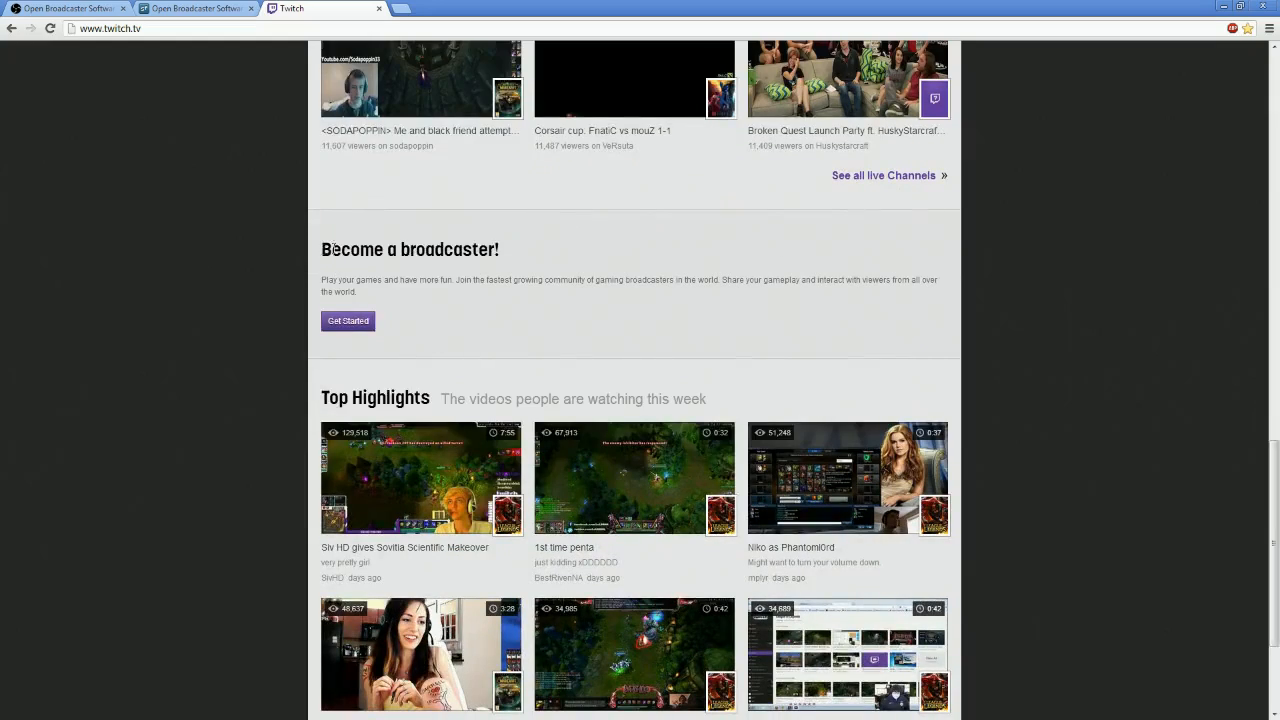
{"action": "left_click_drag", "start_coordinate": [334, 249], "coordinate": [564, 248]}
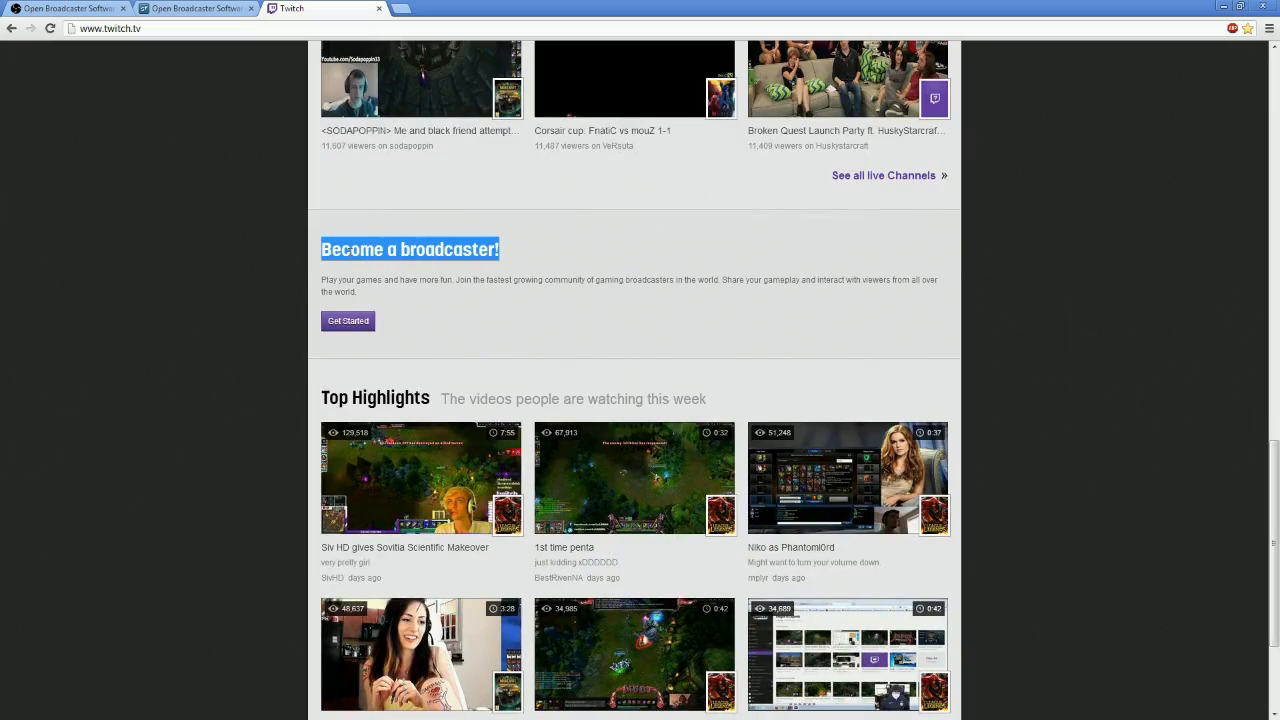
{"action": "left_click", "coordinate": [347, 323]}
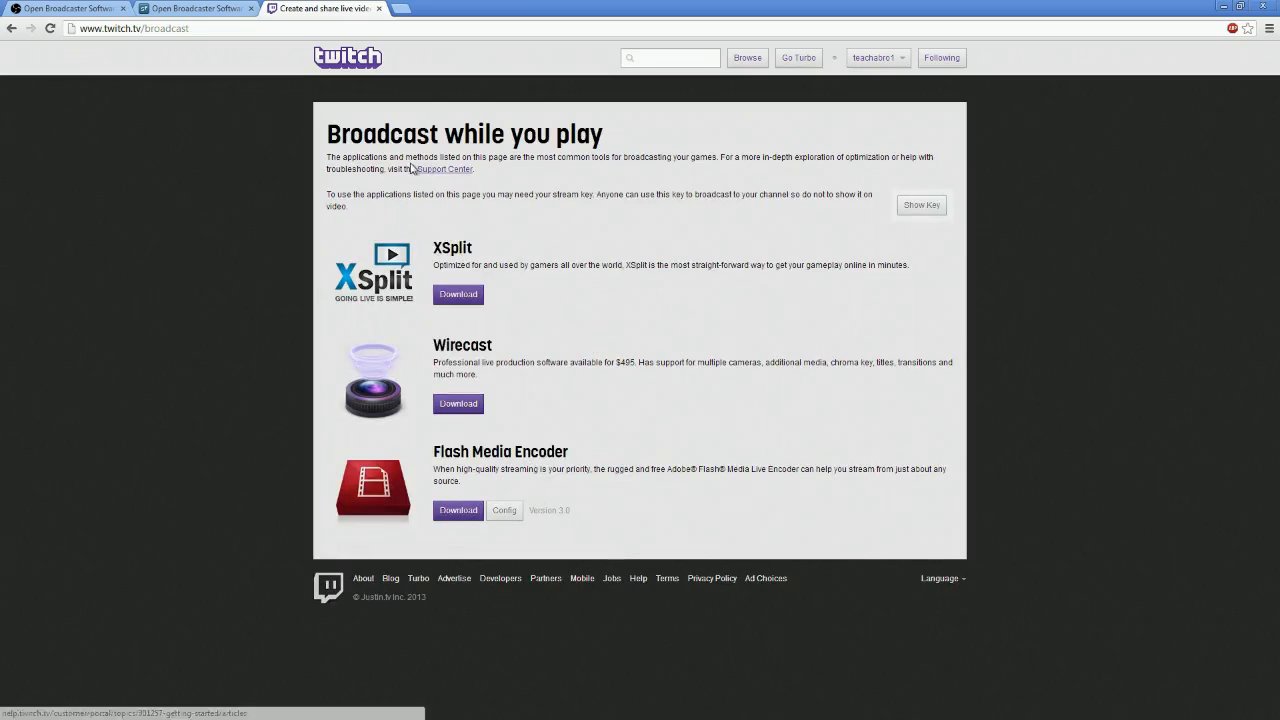
Reveal the channel's stream key on the Twitch broadcast page and copy it
{"action": "left_click_drag", "start_coordinate": [436, 244], "coordinate": [588, 286]}
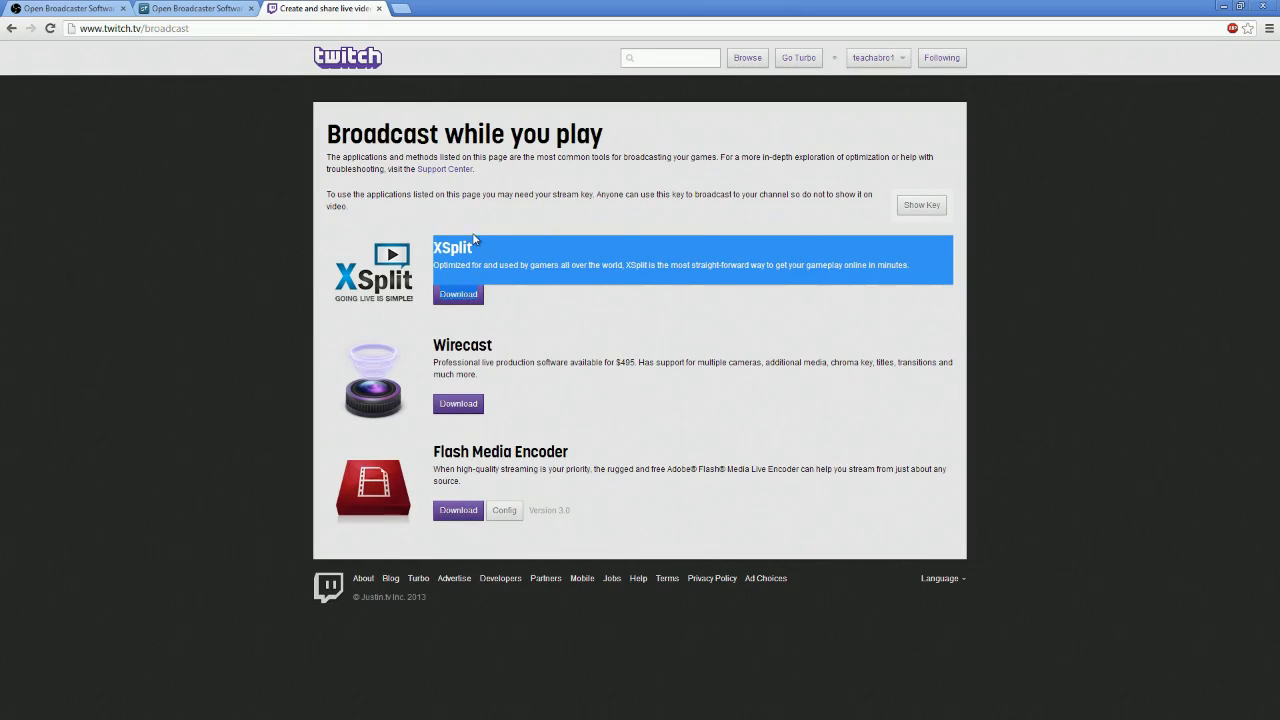
{"action": "left_click", "coordinate": [918, 207]}
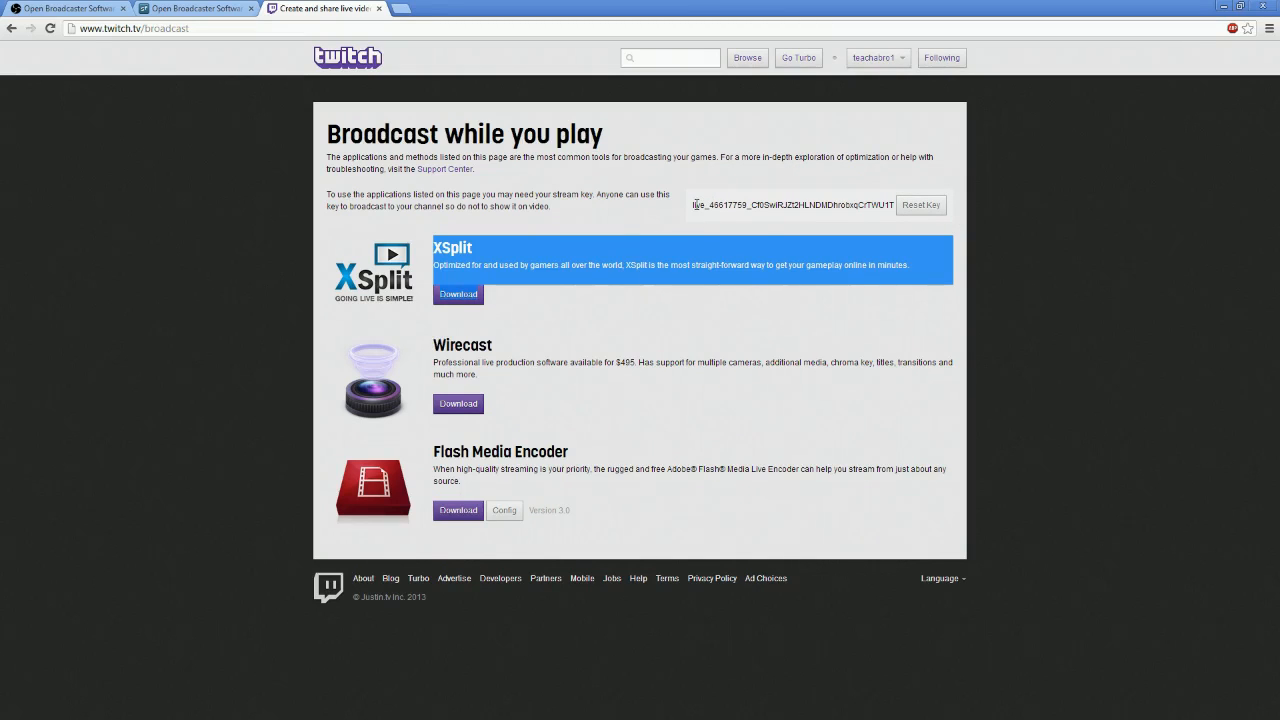
{"action": "left_click_drag", "start_coordinate": [693, 205], "coordinate": [898, 204]}
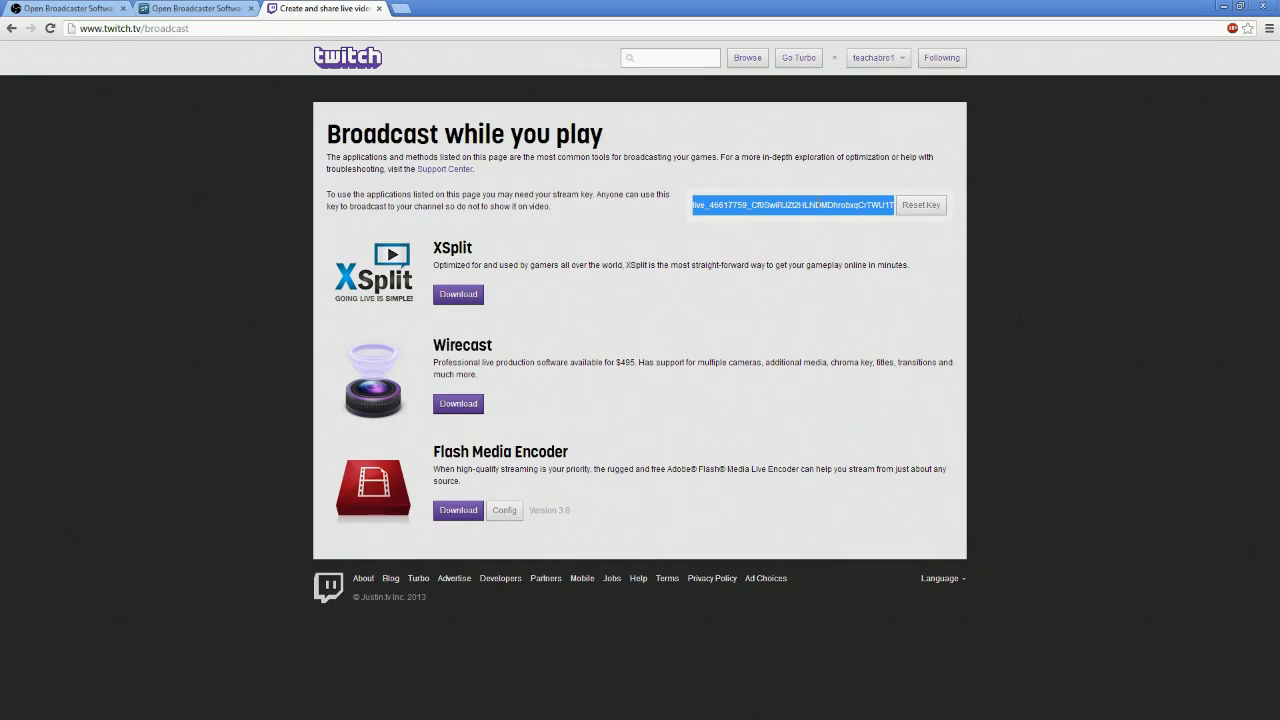
{"action": "right_click", "coordinate": [818, 205]}
{"action": "left_click", "coordinate": [838, 218]}
Switch back to Open Broadcaster Software, paste the stream key into the Play Path/Stream Key field and apply the settings
{"action": "key", "text": "alt+Tab"}
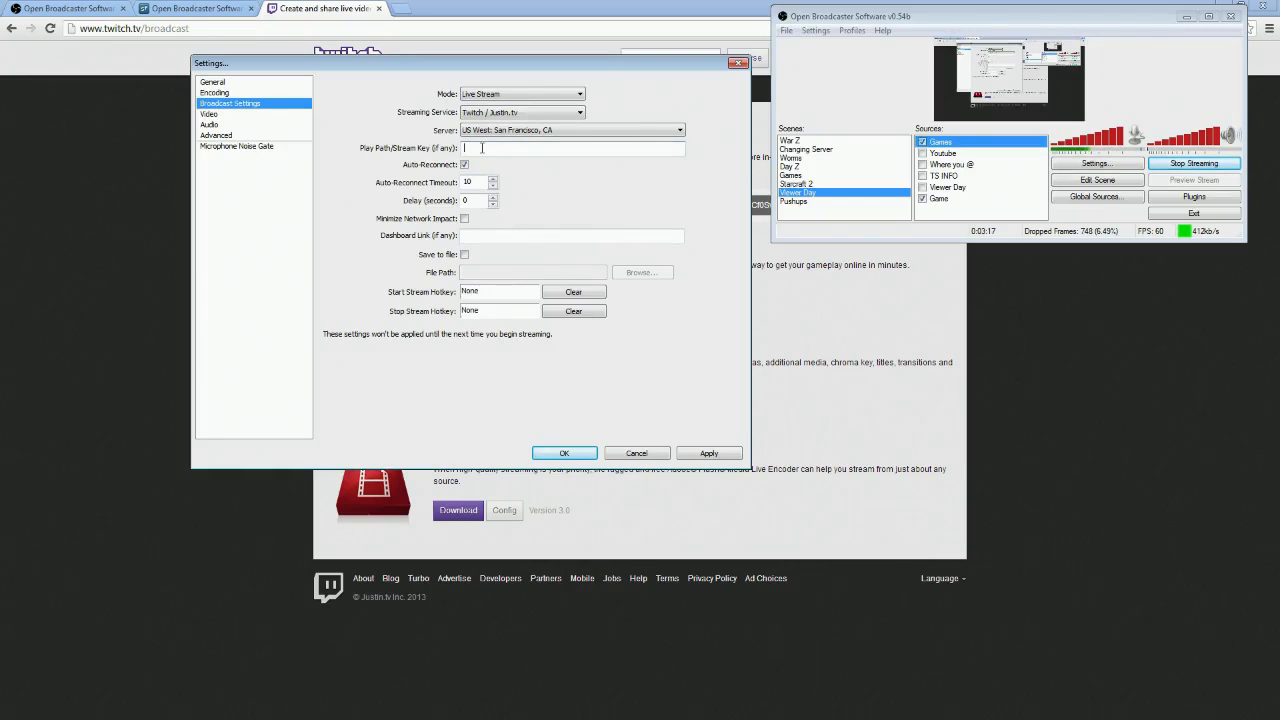
{"action": "key", "text": "ctrl+v"}
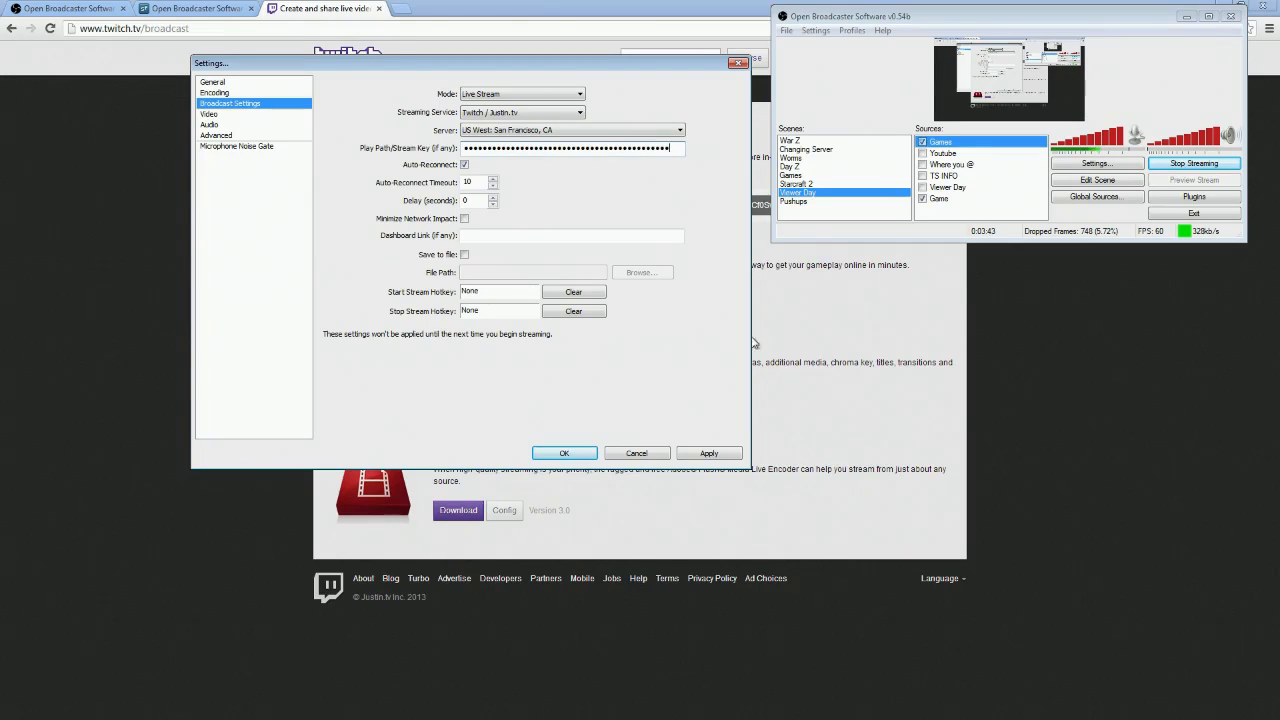
{"action": "left_click", "coordinate": [731, 455]}
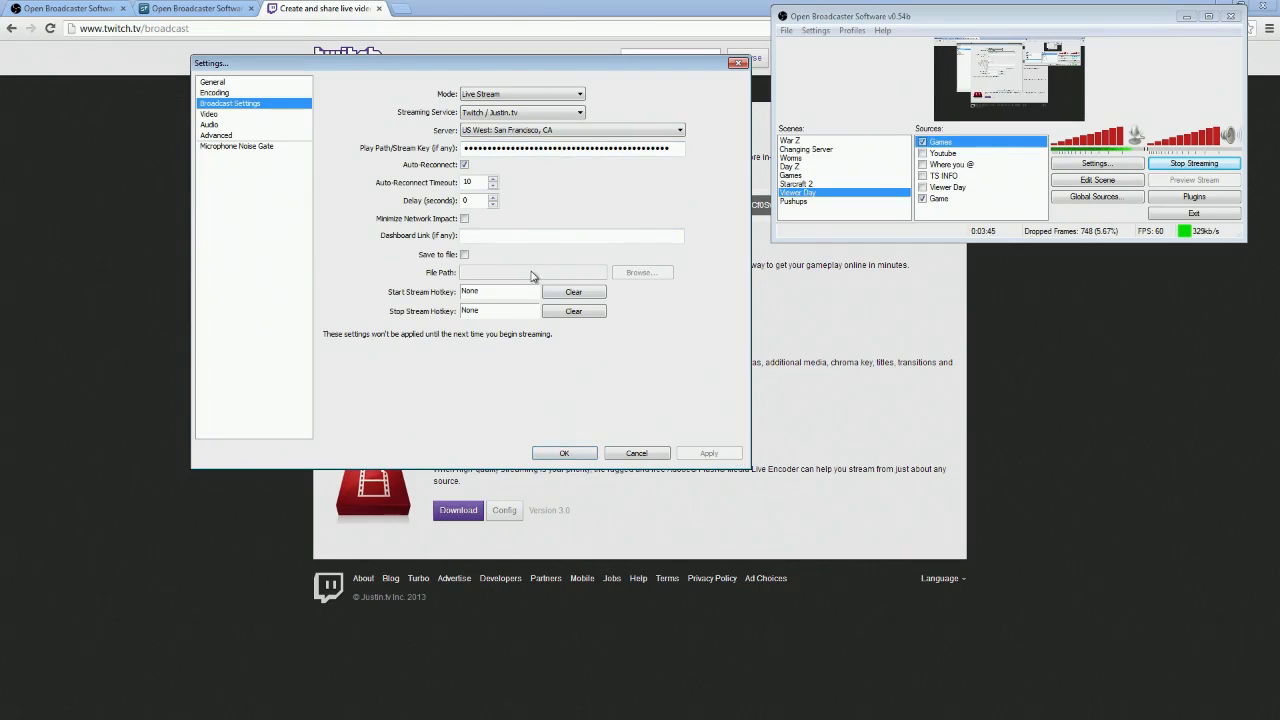
Open the video settings and check the video adapter choices, keeping NVIDIA GeForce GTX 770
{"action": "left_click", "coordinate": [222, 116]}
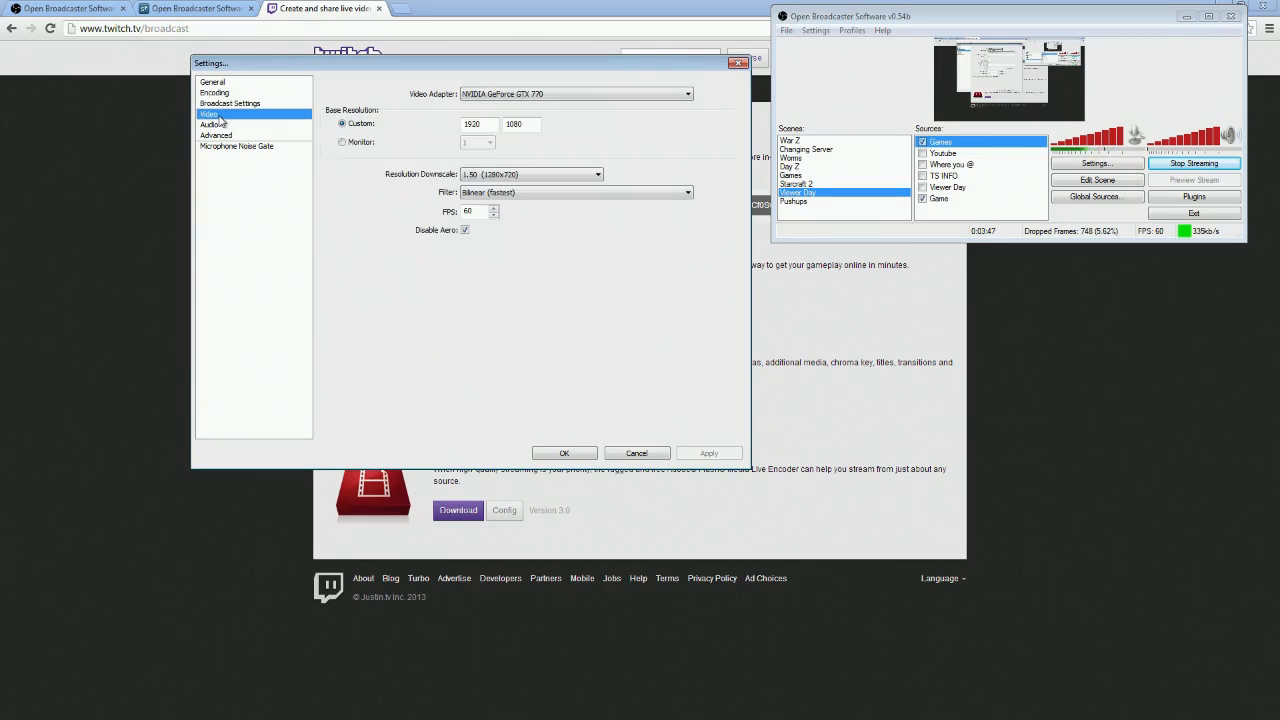
{"action": "left_click", "coordinate": [636, 96]}
{"action": "left_click", "coordinate": [637, 97]}
{"action": "left_click", "coordinate": [636, 97]}
{"action": "left_click", "coordinate": [636, 98]}
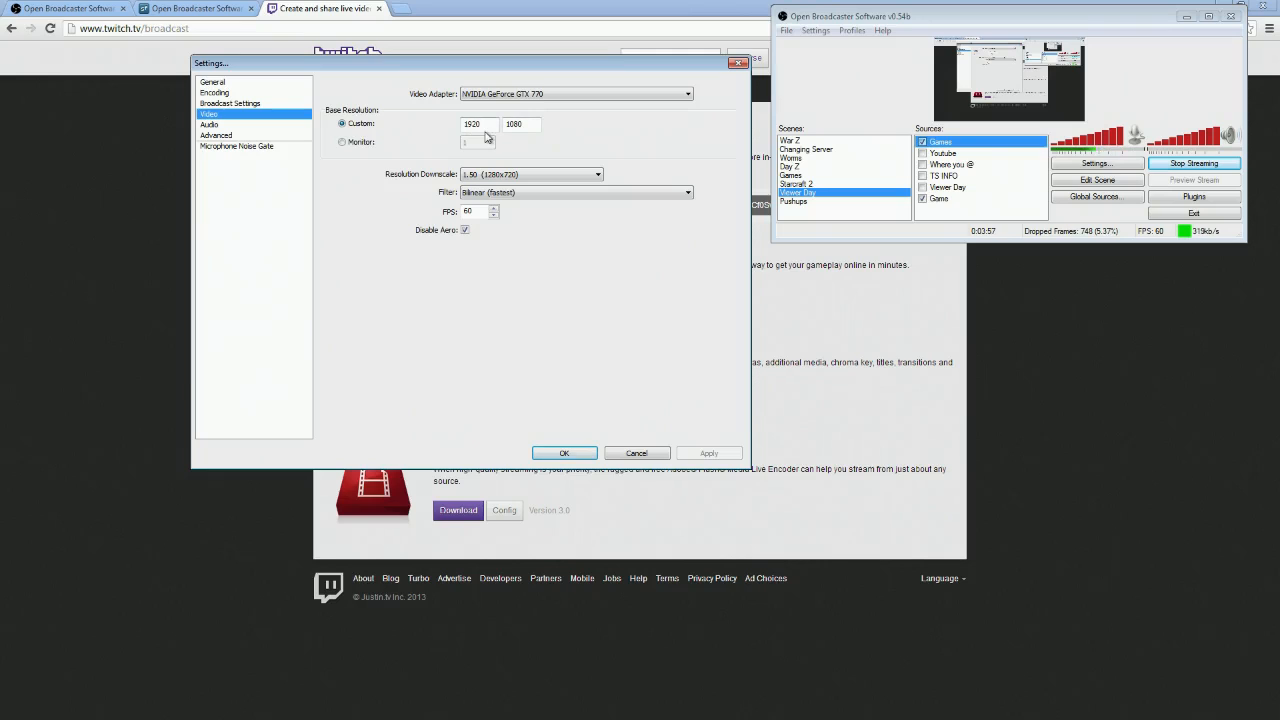
Try the resolution downscale options 1.50 (1280x720) and None (1920x1080)
{"action": "left_click", "coordinate": [556, 174]}
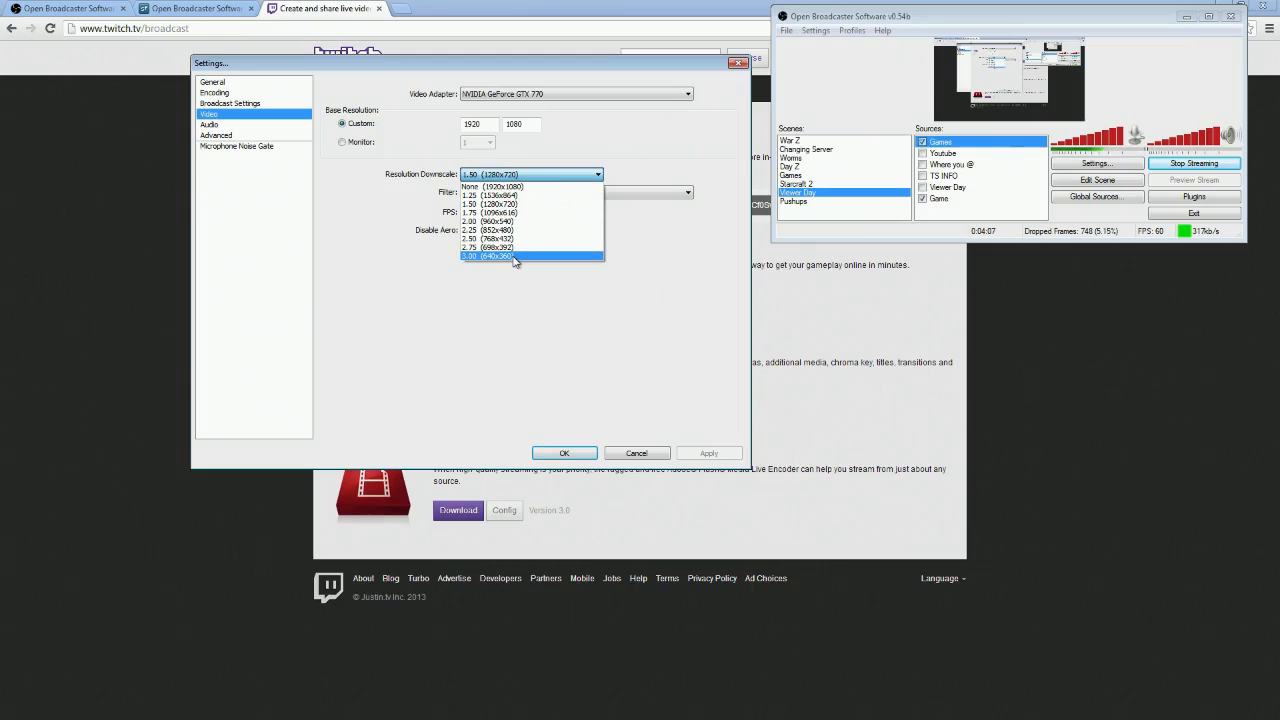
{"action": "left_click", "coordinate": [529, 205]}
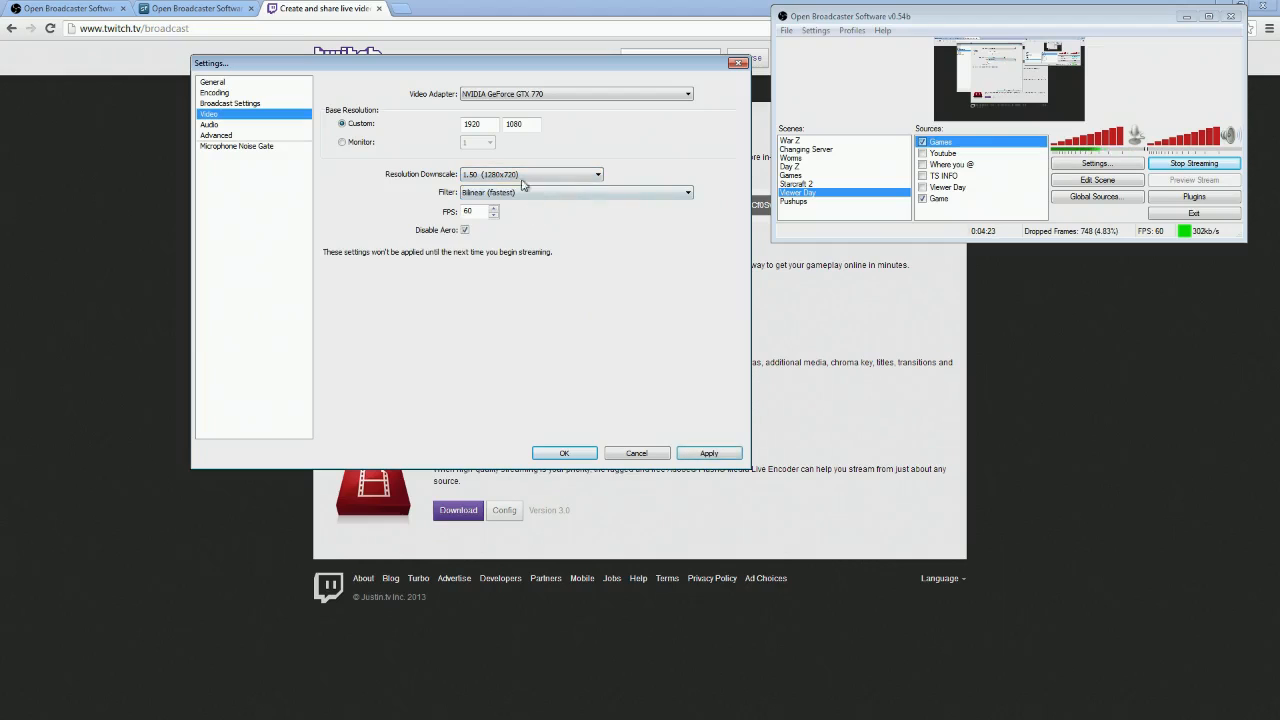
{"action": "left_click", "coordinate": [535, 176]}
{"action": "left_click", "coordinate": [537, 187]}
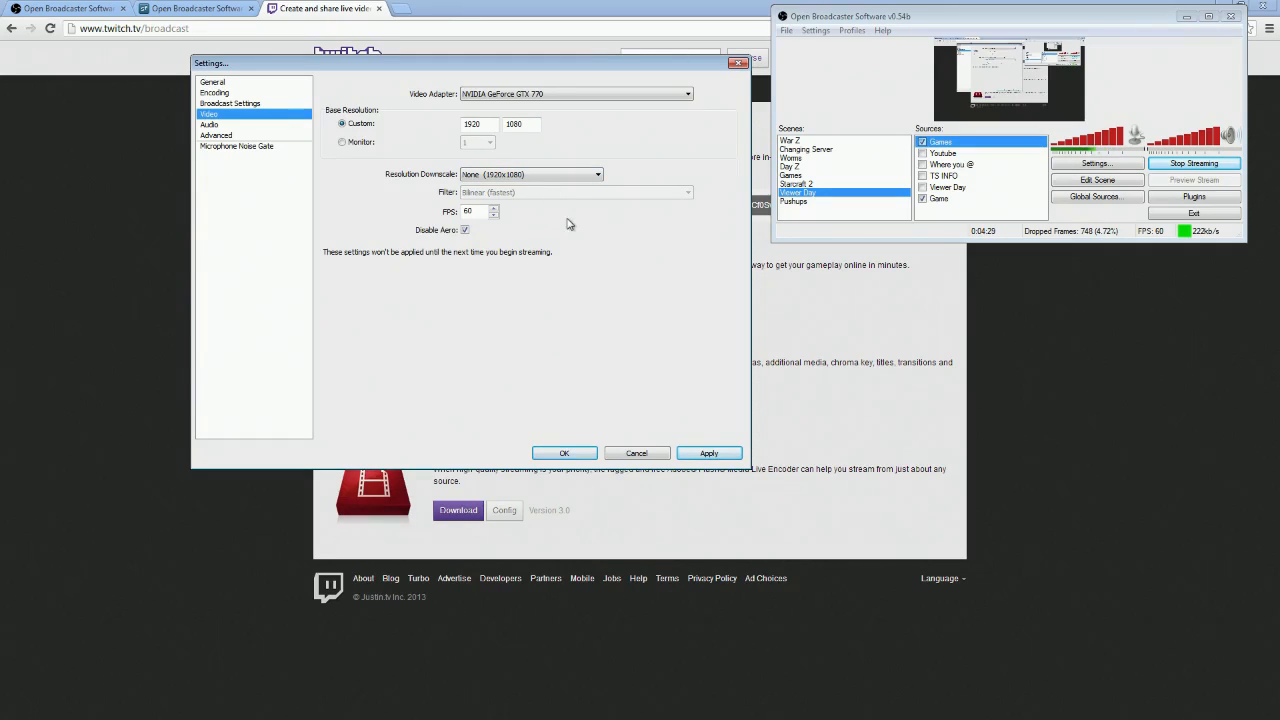
Set the resolution downscale to 1.50 (1280x720) and the scaling filter to Bilinear (fastest)
{"action": "left_click", "coordinate": [528, 177]}
{"action": "left_click", "coordinate": [532, 177]}
{"action": "left_click", "coordinate": [560, 177]}
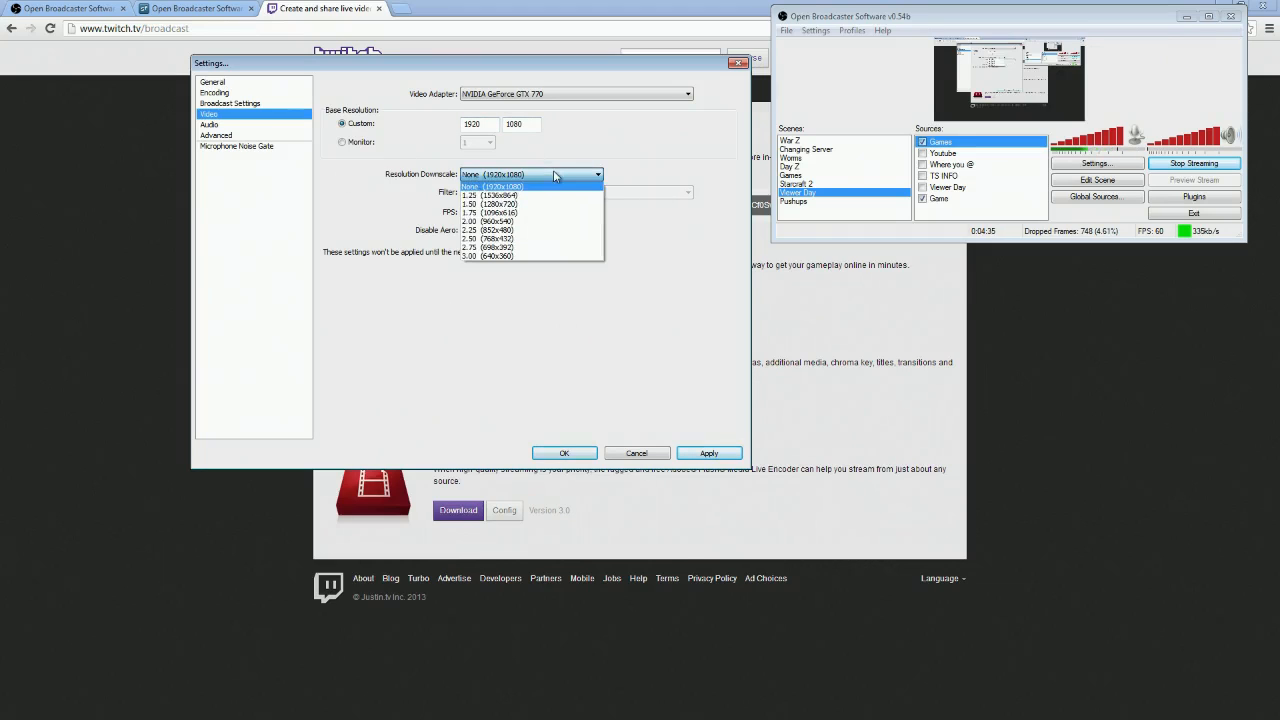
{"action": "left_click", "coordinate": [536, 205]}
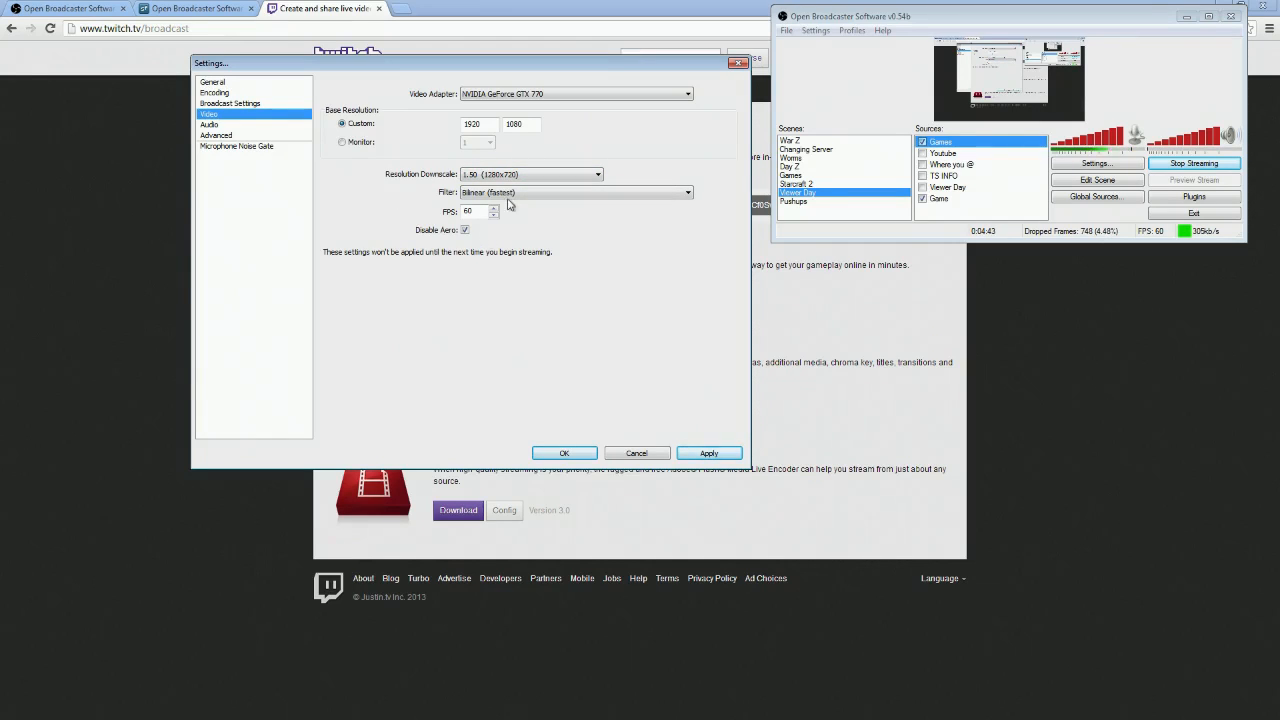
{"action": "left_click", "coordinate": [543, 195]}
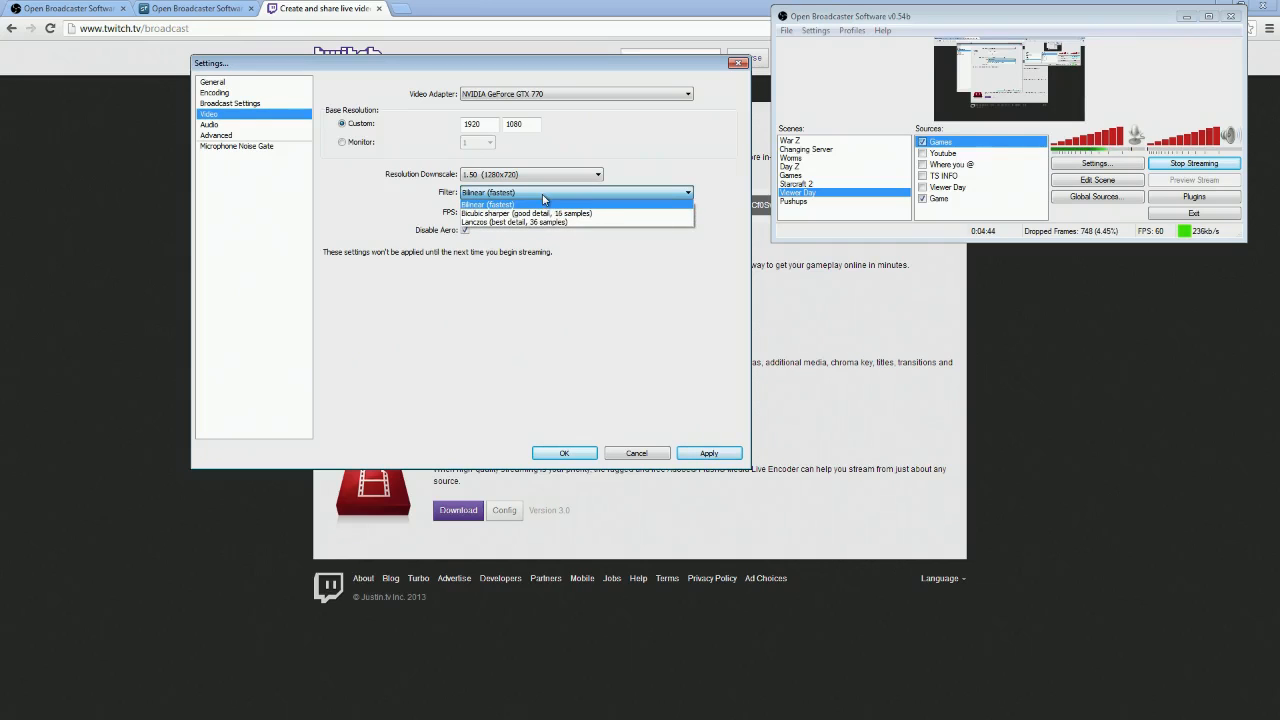
{"action": "left_click", "coordinate": [488, 205]}
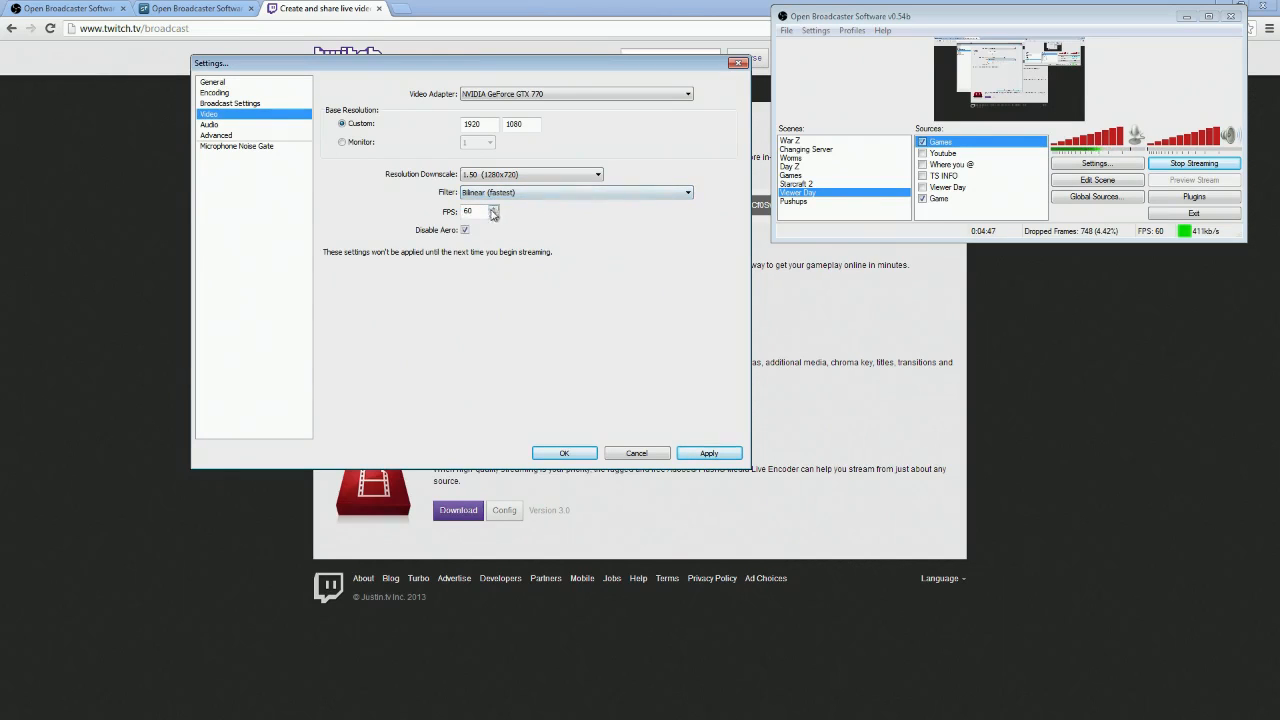
Set the video frame rate to 60 FPS and apply the video settings
{"action": "double_click", "coordinate": [469, 214]}
{"action": "left_click", "coordinate": [718, 457]}
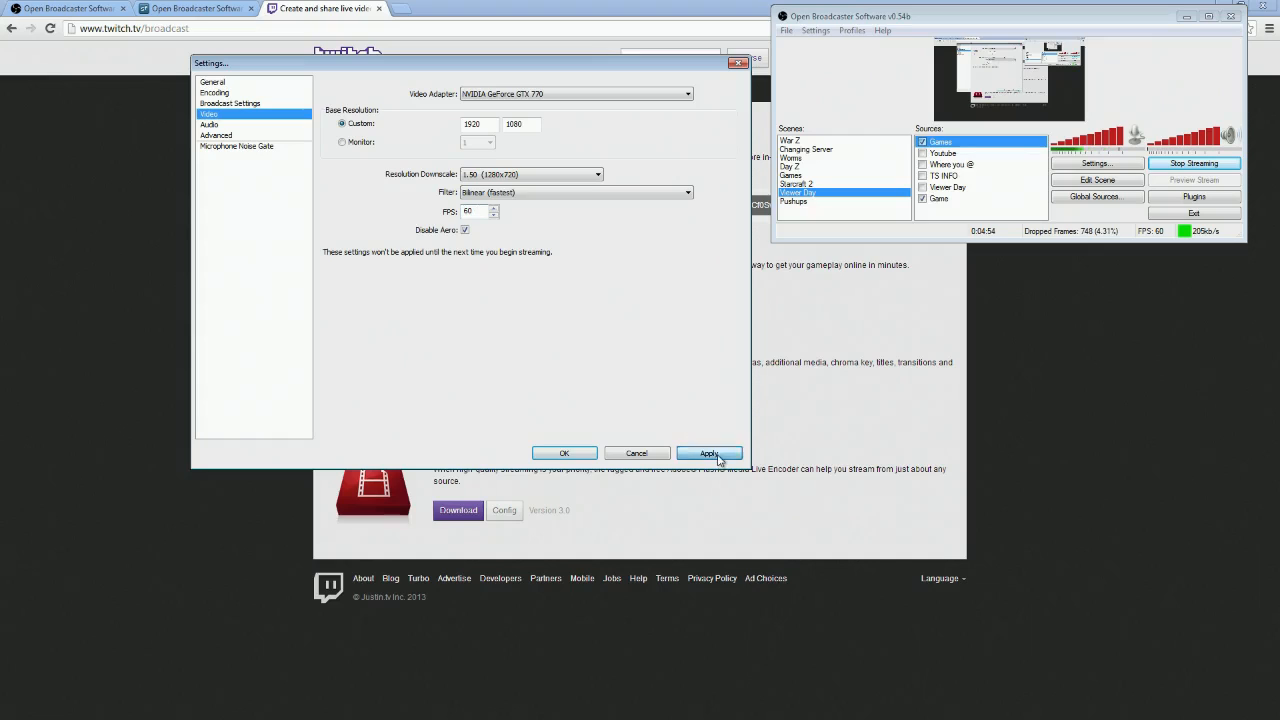
Open the encoding settings and try a quality balance of 7 with max bitrates of 1800 and 2000 kb/s
{"action": "left_click", "coordinate": [215, 93]}
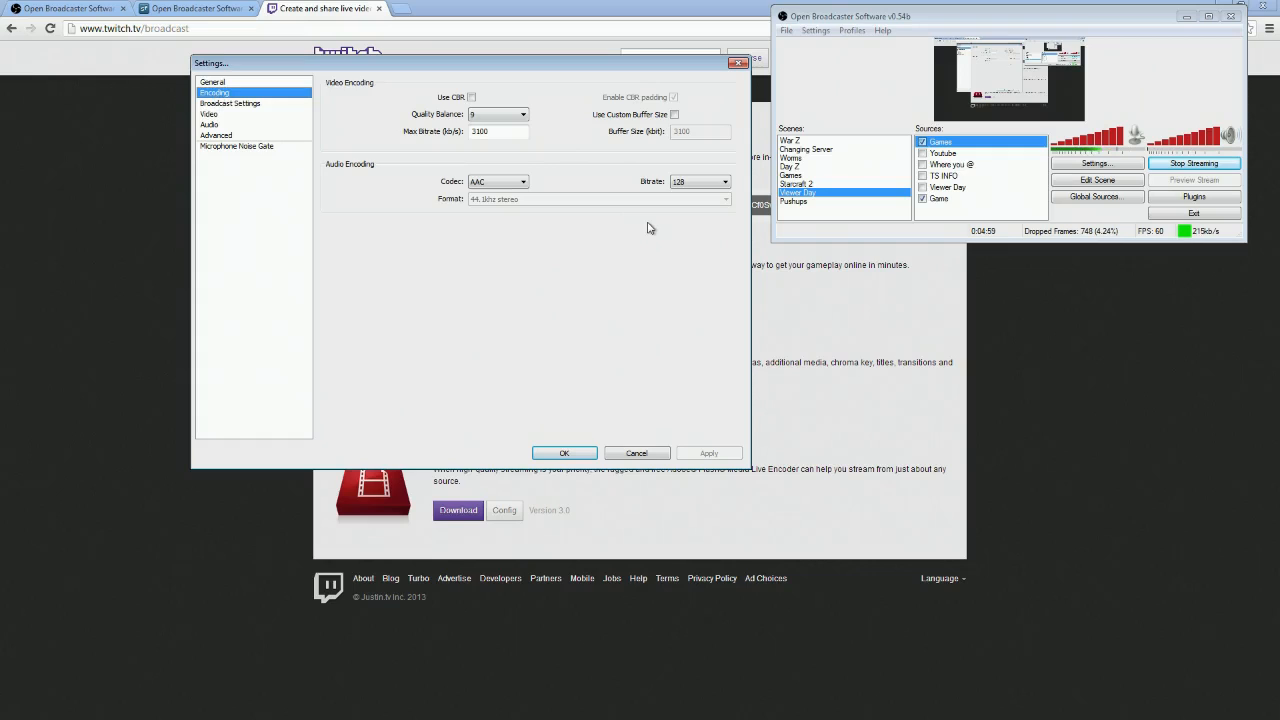
{"action": "left_click", "coordinate": [497, 117]}
{"action": "left_click", "coordinate": [499, 188]}
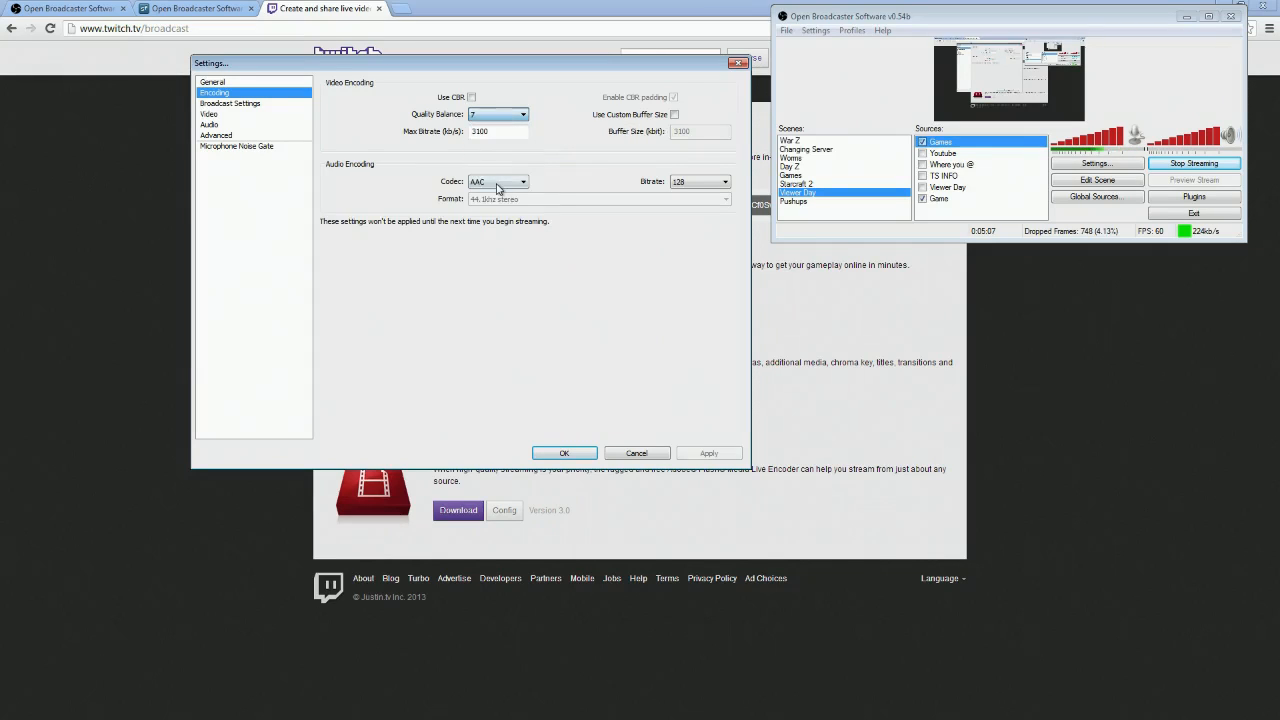
{"action": "left_click_drag", "start_coordinate": [511, 133], "coordinate": [464, 135]}
{"action": "type", "text": "1800"}
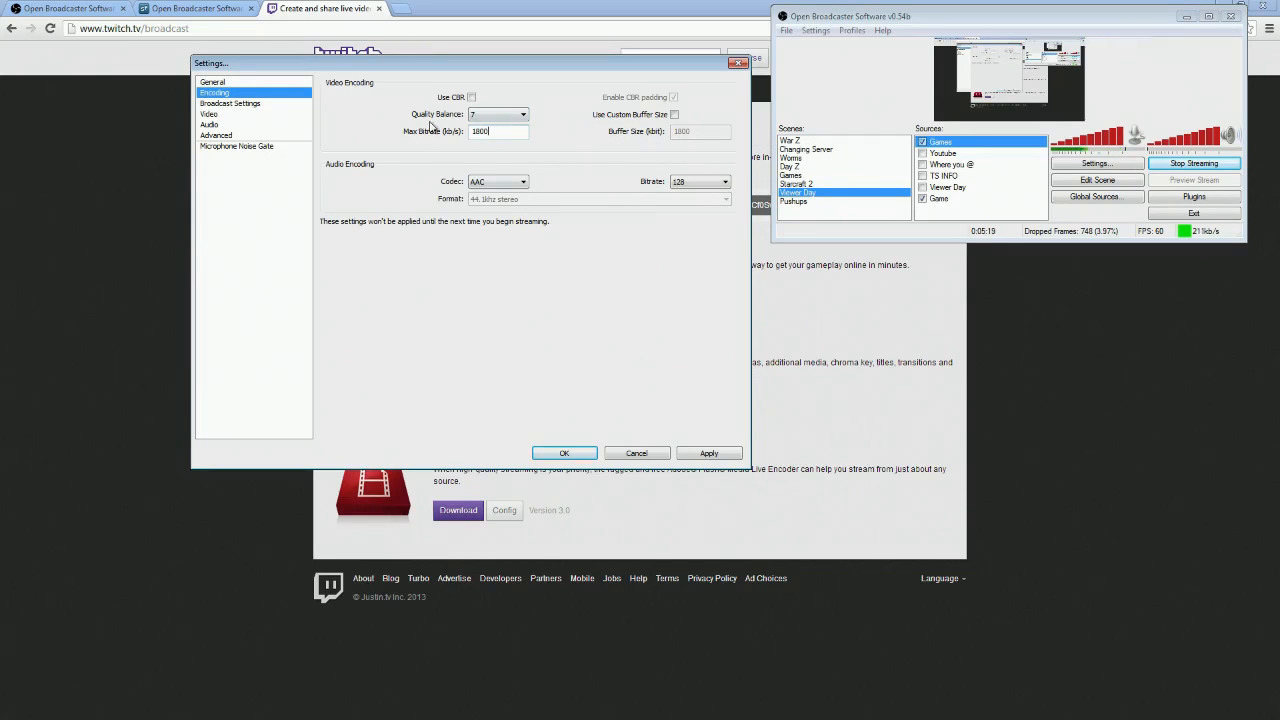
{"action": "left_click_drag", "start_coordinate": [504, 131], "coordinate": [452, 136]}
{"action": "type", "text": "2000"}
{"action": "left_click_drag", "start_coordinate": [475, 131], "coordinate": [528, 133]}
Set the quality balance to 9 and the max bitrate to 3100 kb/s
{"action": "left_click", "coordinate": [512, 116]}
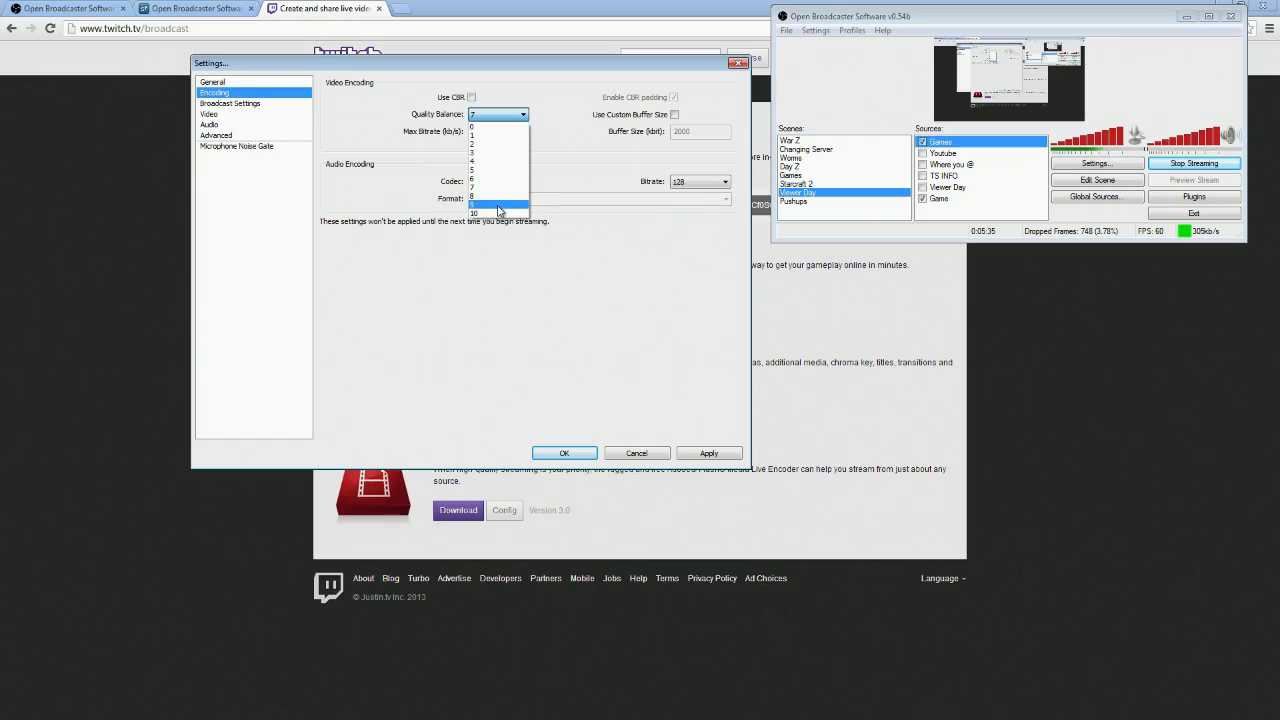
{"action": "left_click", "coordinate": [503, 205]}
{"action": "double_click", "coordinate": [499, 130]}
{"action": "type", "text": "3"}
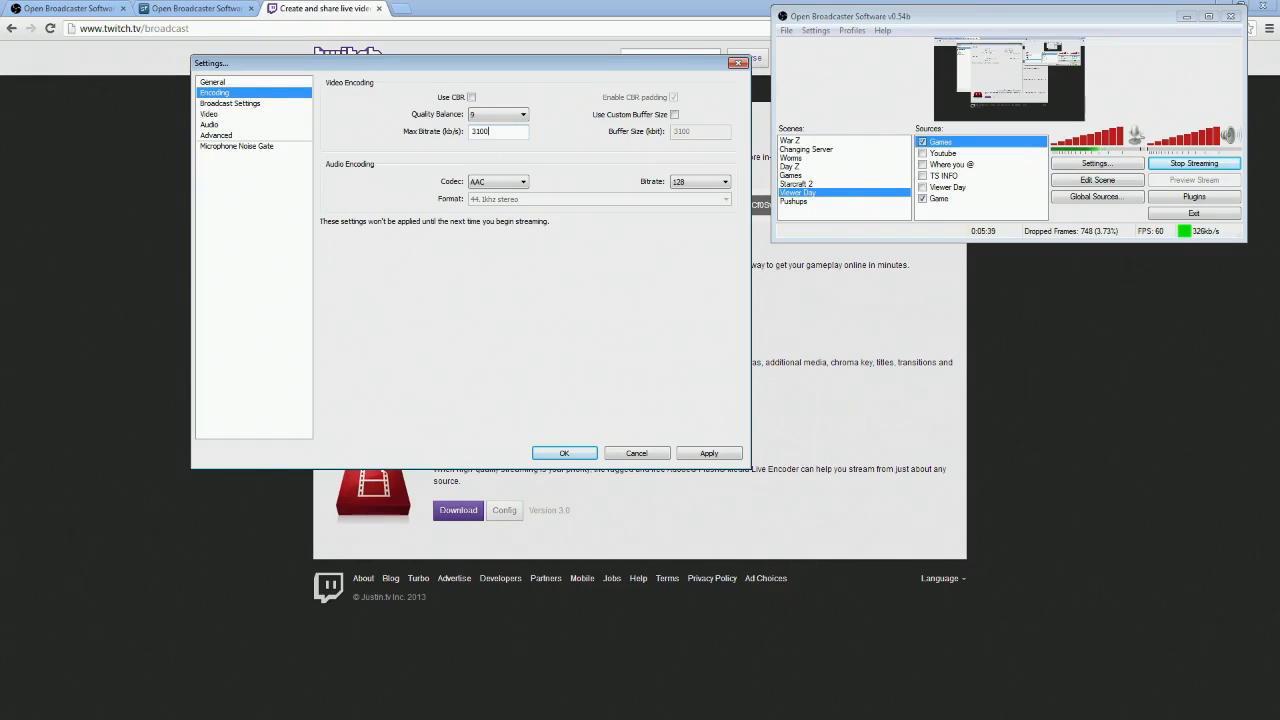
{"action": "type", "text": "100"}
Check the quality balance and audio bitrate choices, keeping 9 and 128
{"action": "left_click", "coordinate": [492, 117]}
{"action": "left_click", "coordinate": [530, 218]}
{"action": "left_click", "coordinate": [686, 186]}
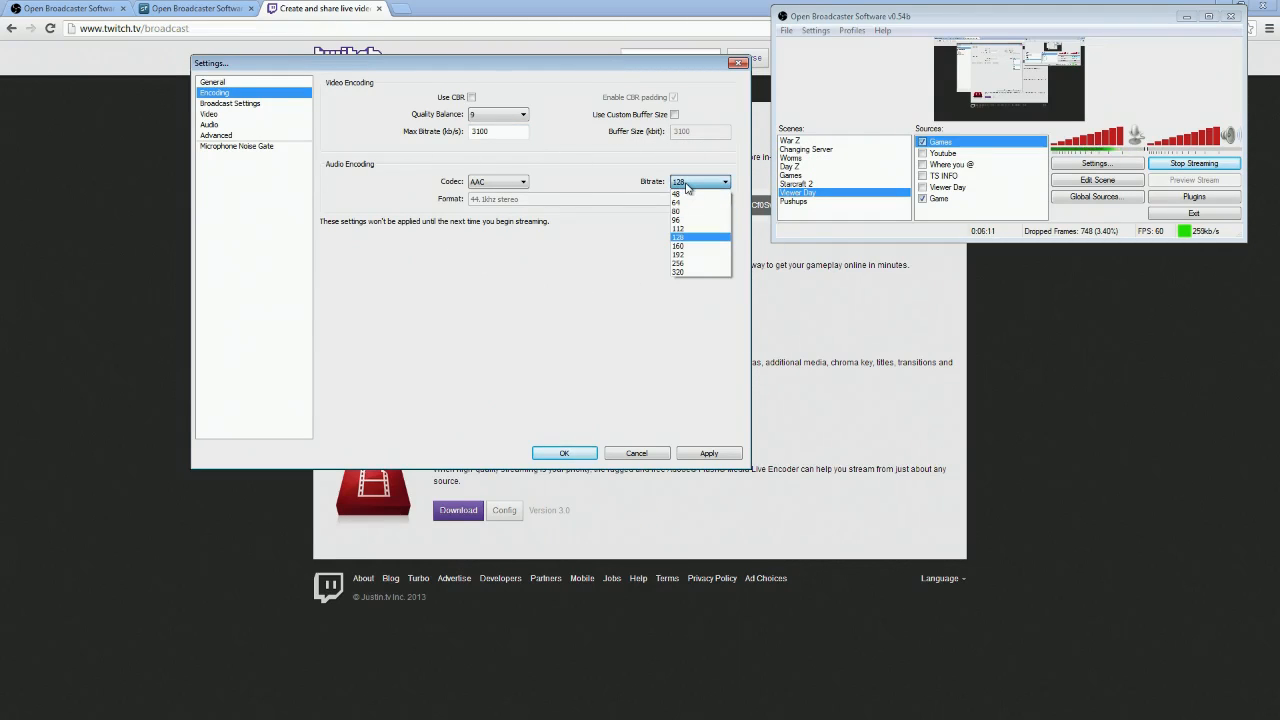
{"action": "left_click", "coordinate": [686, 186]}
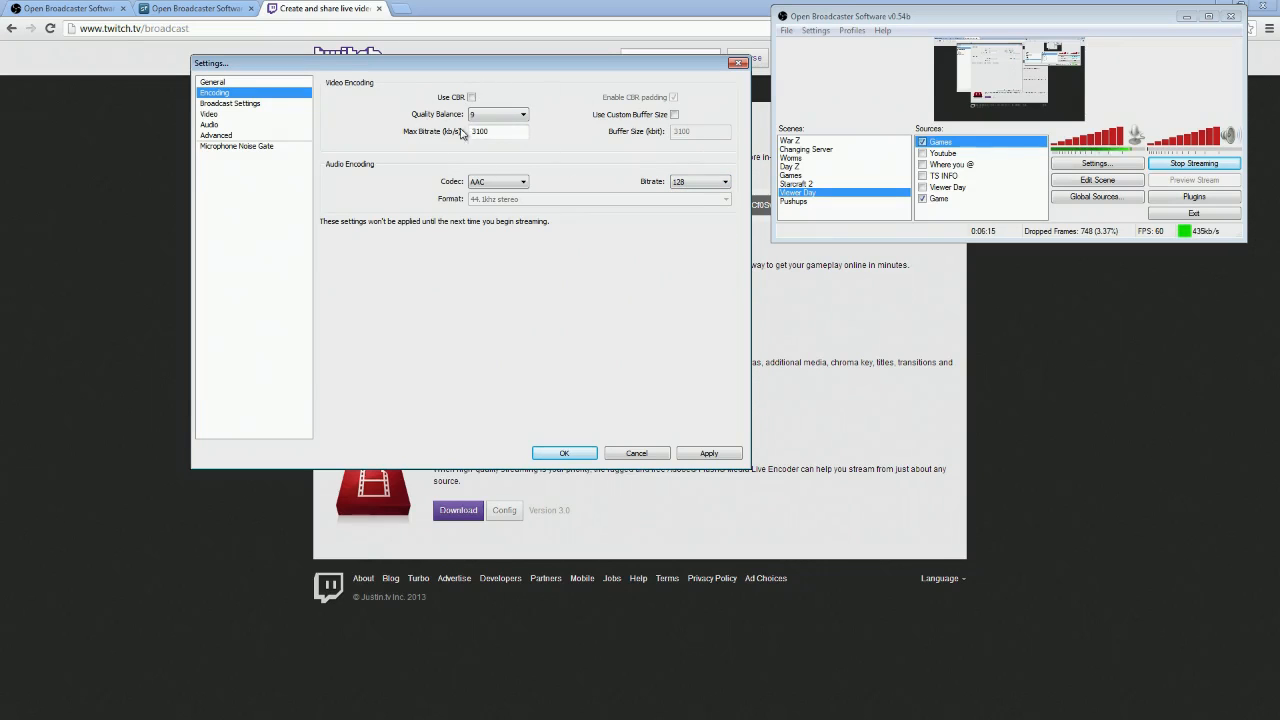
{"action": "left_click", "coordinate": [497, 115]}
{"action": "left_click", "coordinate": [502, 130]}
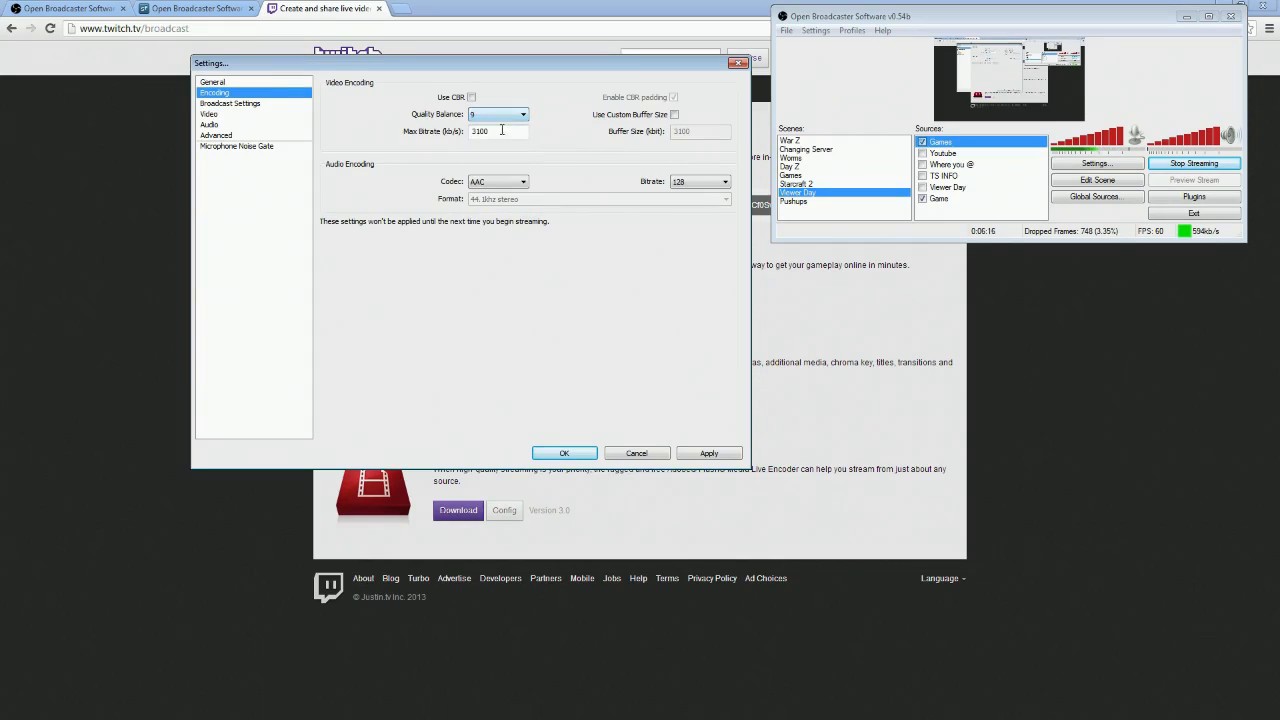
Leave the encoding settings without saving the pending changes and review the audio settings
{"action": "left_click", "coordinate": [216, 124]}
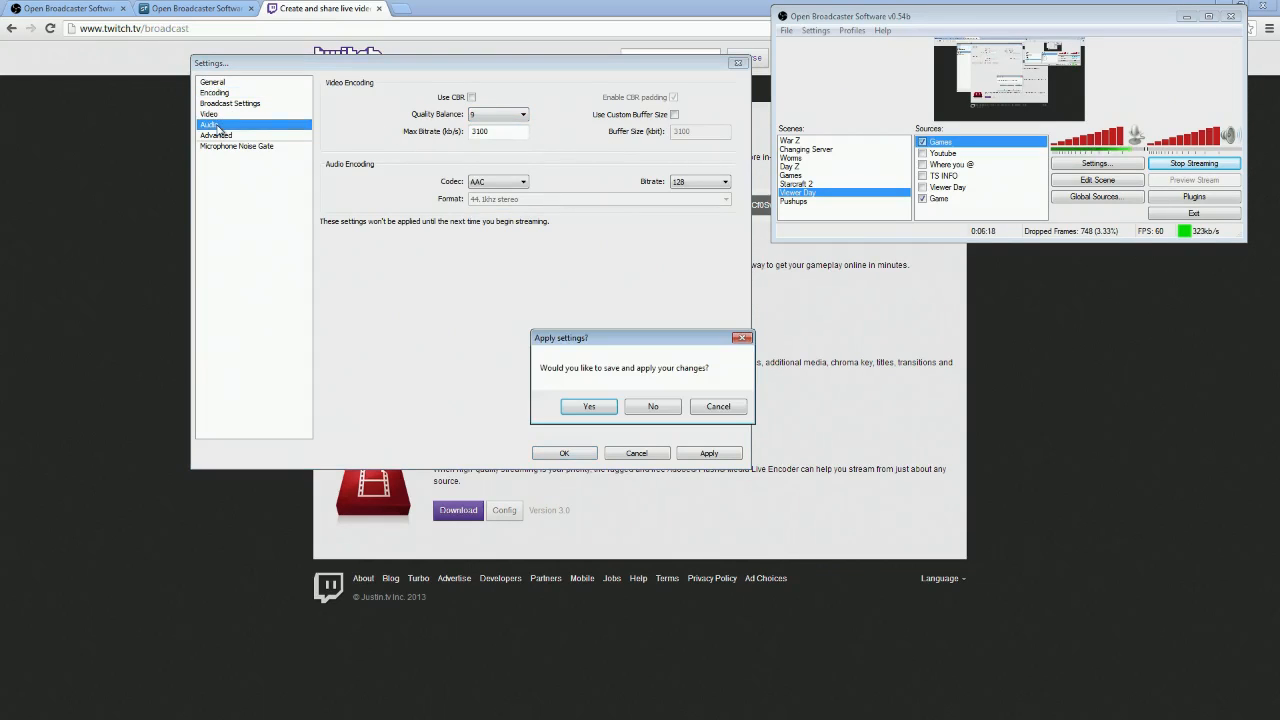
{"action": "left_click", "coordinate": [627, 407]}
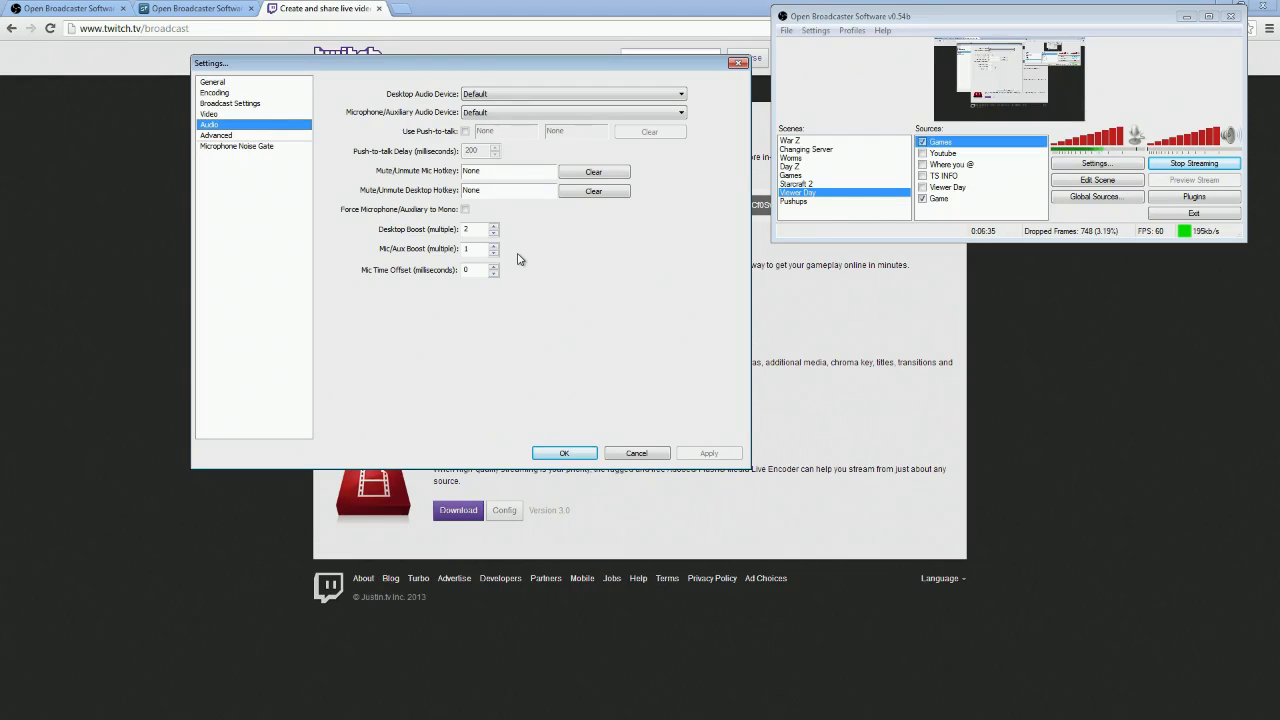
Open the advanced settings and check the process priority class and x264 CPU preset choices, keeping Above Normal and medium
{"action": "left_click", "coordinate": [230, 136]}
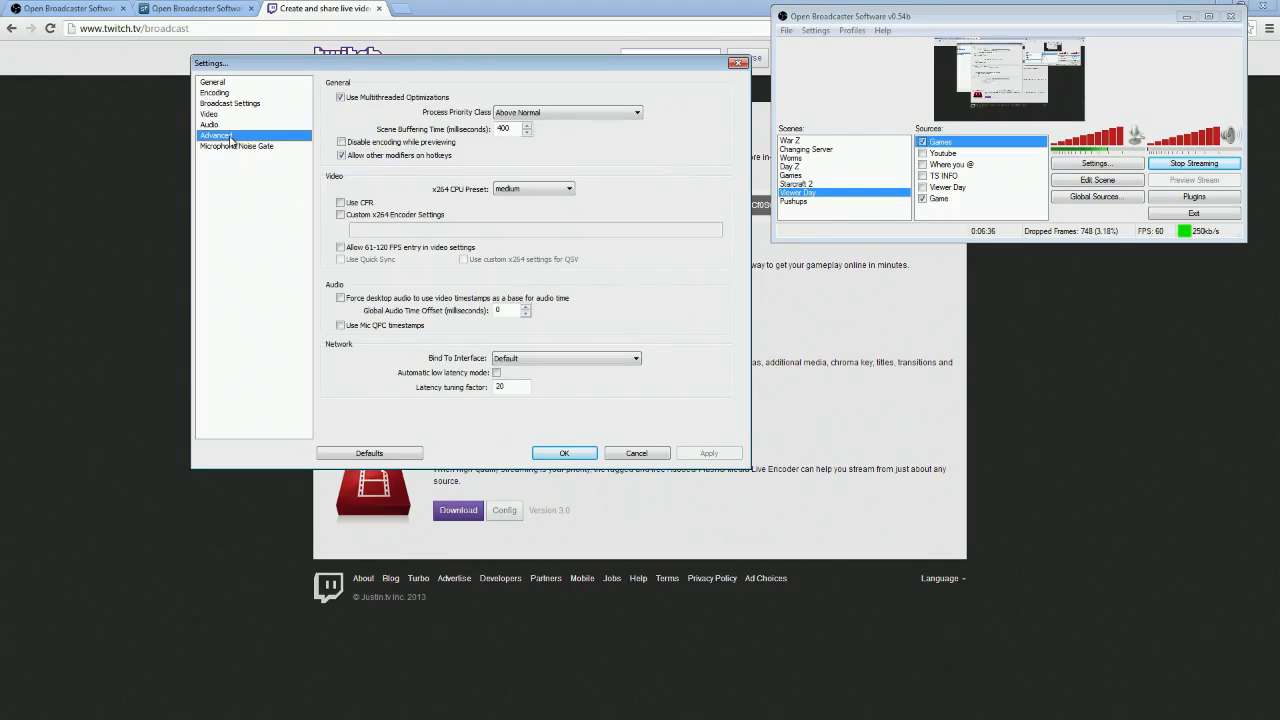
{"action": "left_click", "coordinate": [589, 115]}
{"action": "left_click", "coordinate": [592, 114]}
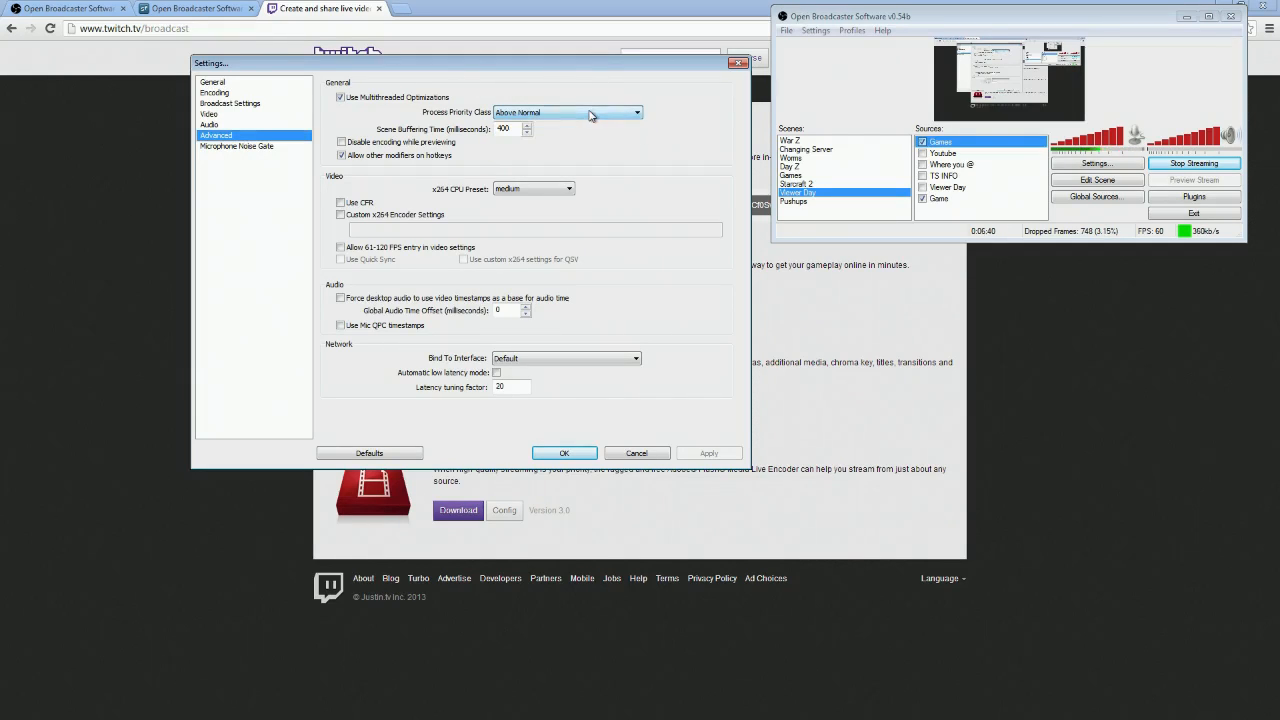
{"action": "left_click", "coordinate": [520, 190]}
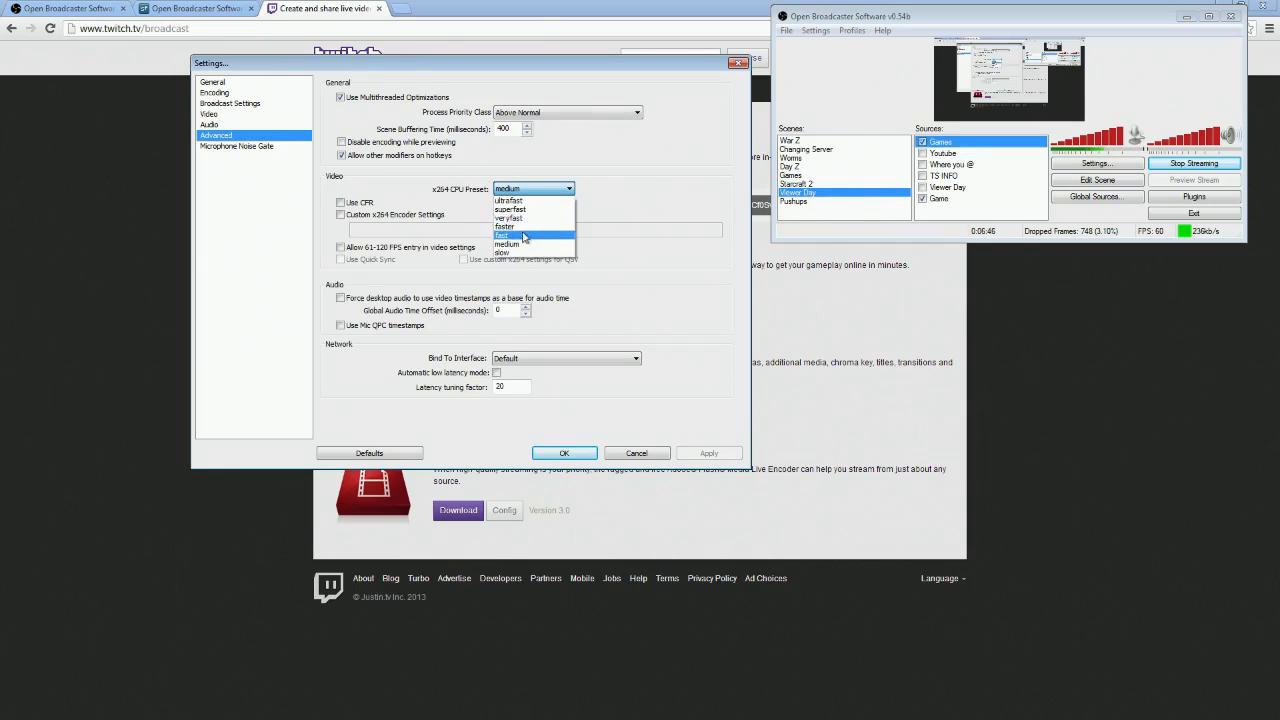
{"action": "left_click", "coordinate": [629, 168]}
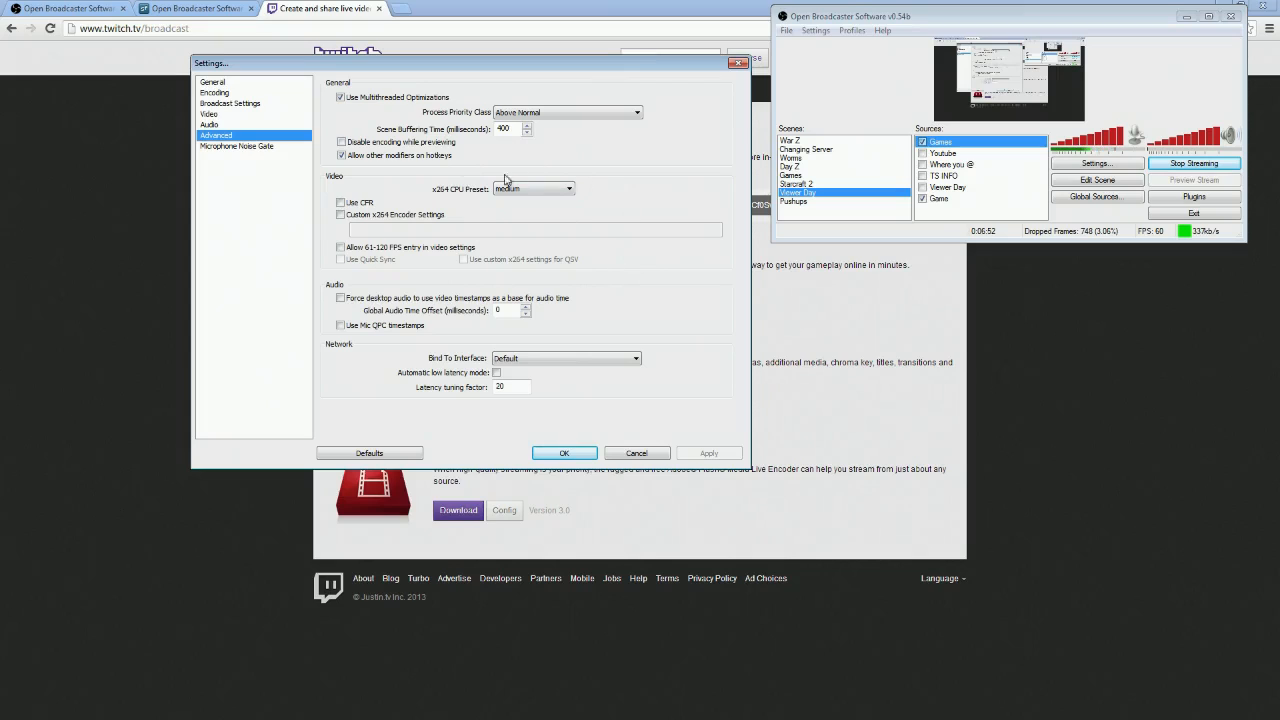
Review the microphone noise gate settings and accept and close the settings dialog
{"action": "left_click", "coordinate": [270, 148]}
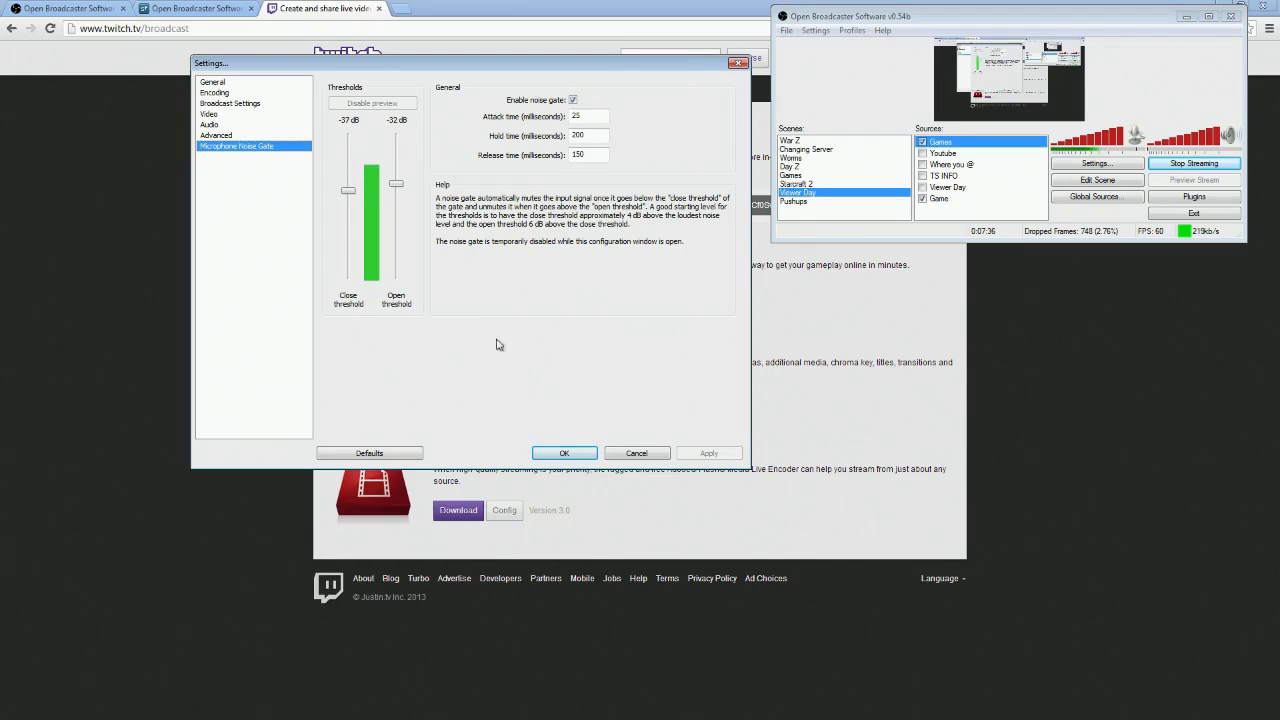
{"action": "left_click", "coordinate": [566, 453]}
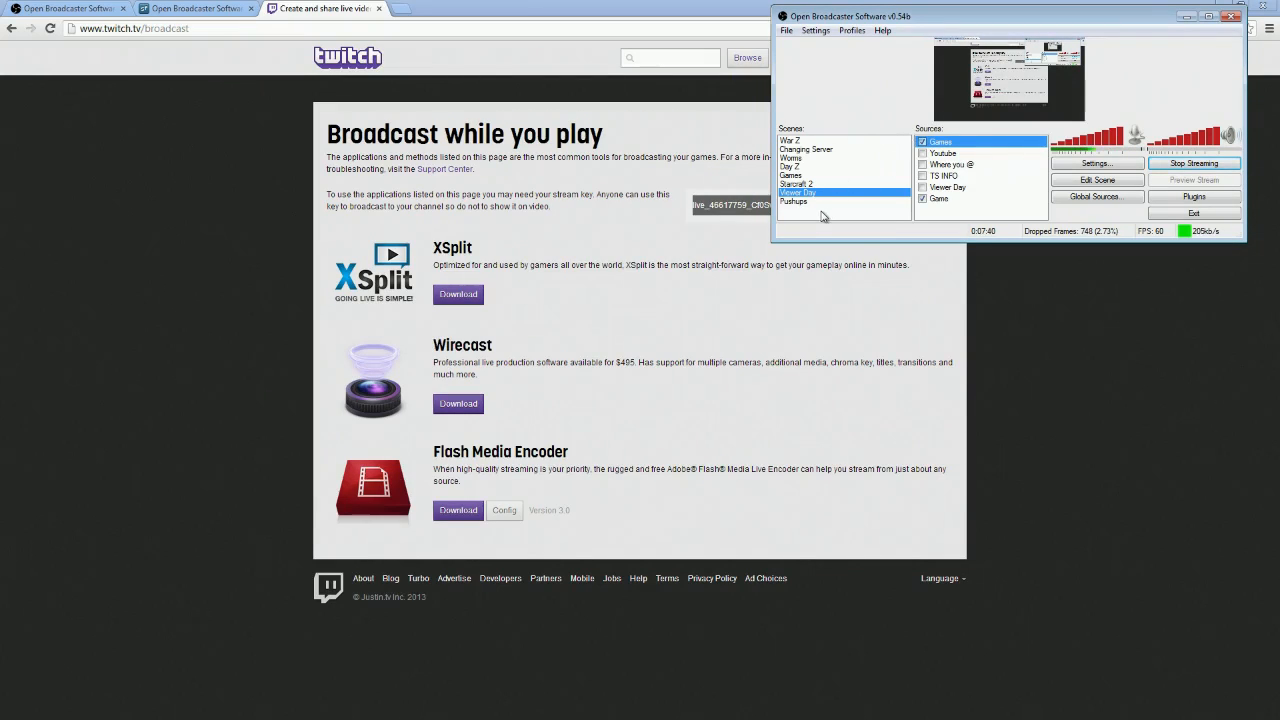
Add a new scene named LOL
{"action": "right_click", "coordinate": [792, 205]}
{"action": "left_click", "coordinate": [835, 217]}
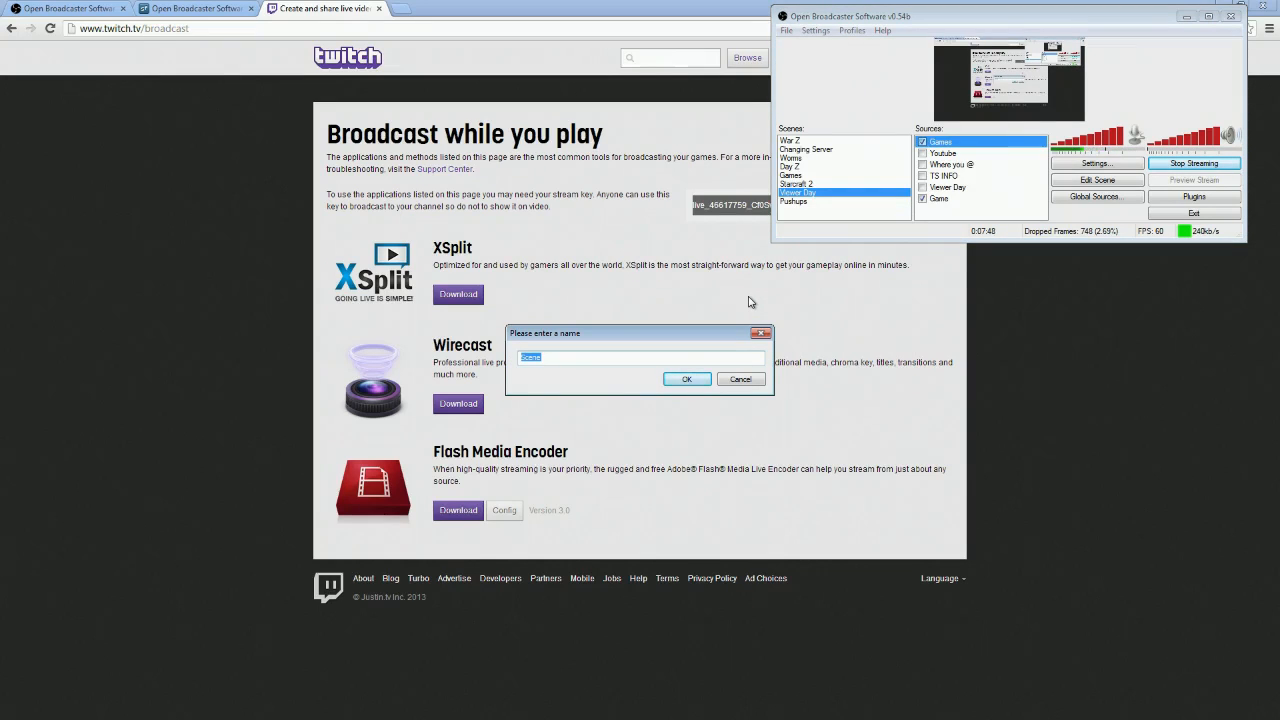
{"action": "type", "text": "L"}
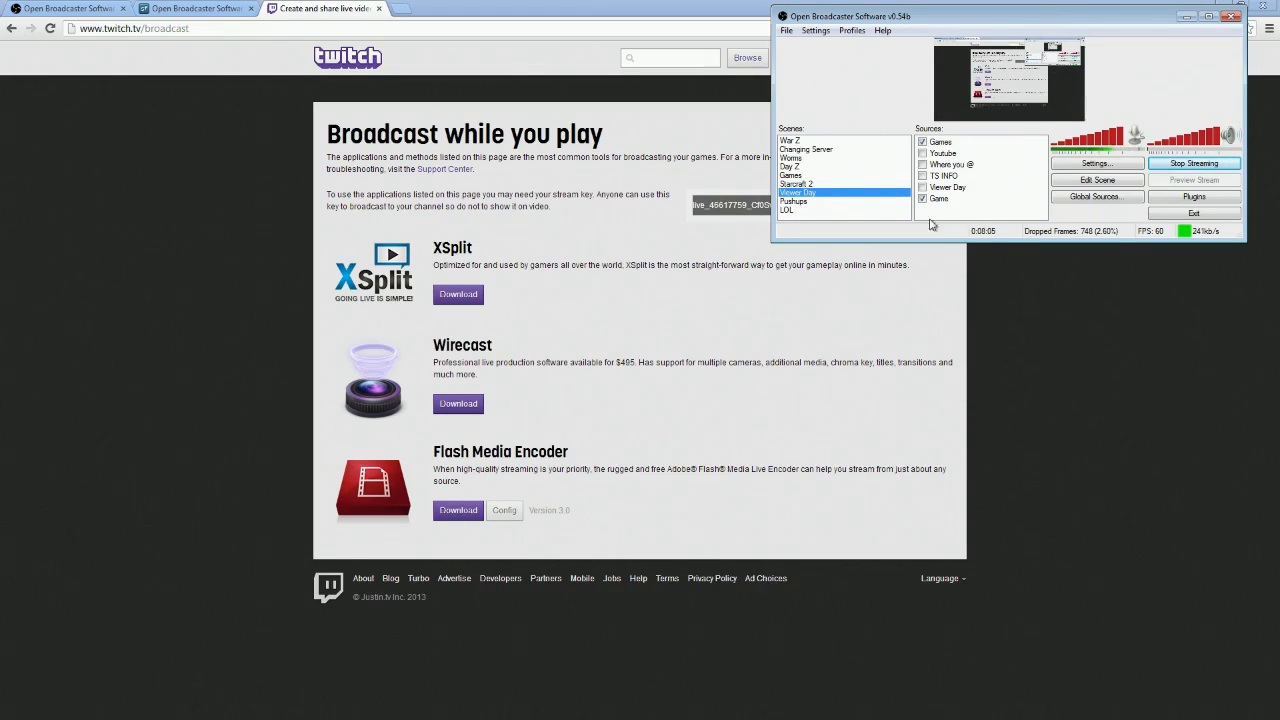
Try adding a video capture device source named Games to the Viewer Day scene, checking the available devices before cancelling
{"action": "left_click_drag", "start_coordinate": [1016, 22], "coordinate": [675, 67]}
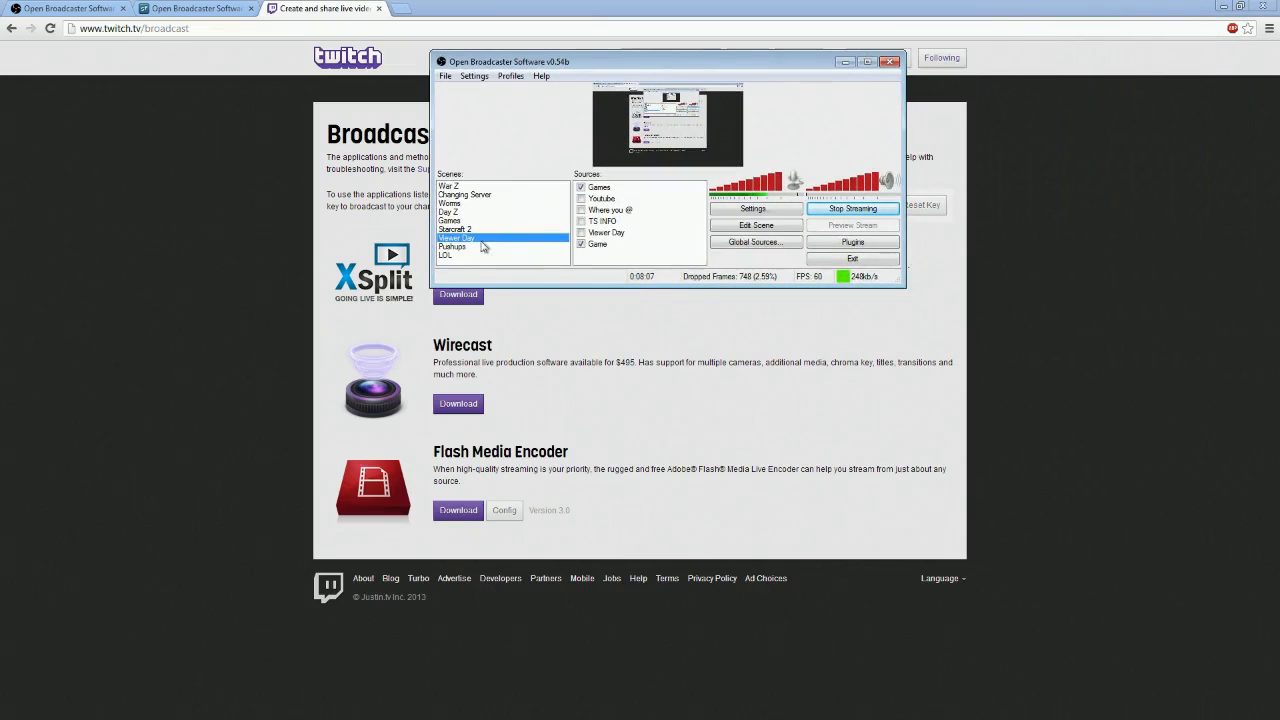
{"action": "right_click", "coordinate": [599, 260]}
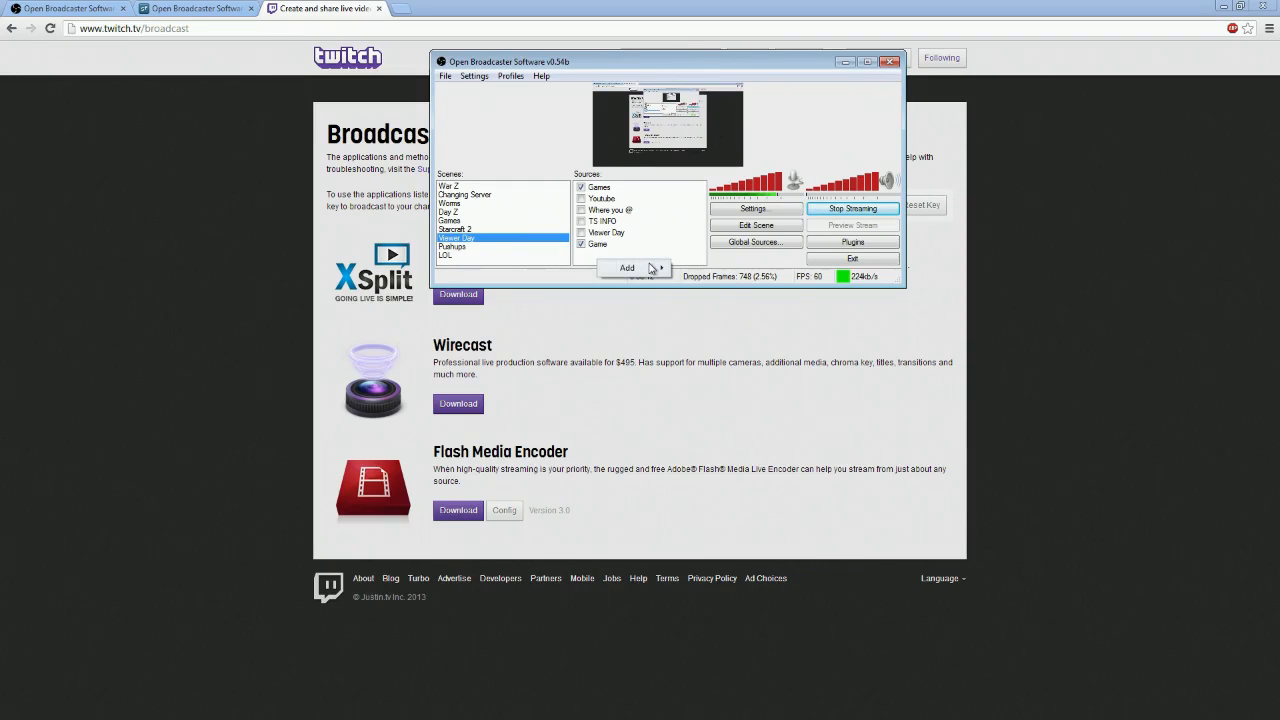
{"action": "mouse_move", "coordinate": [651, 268]}
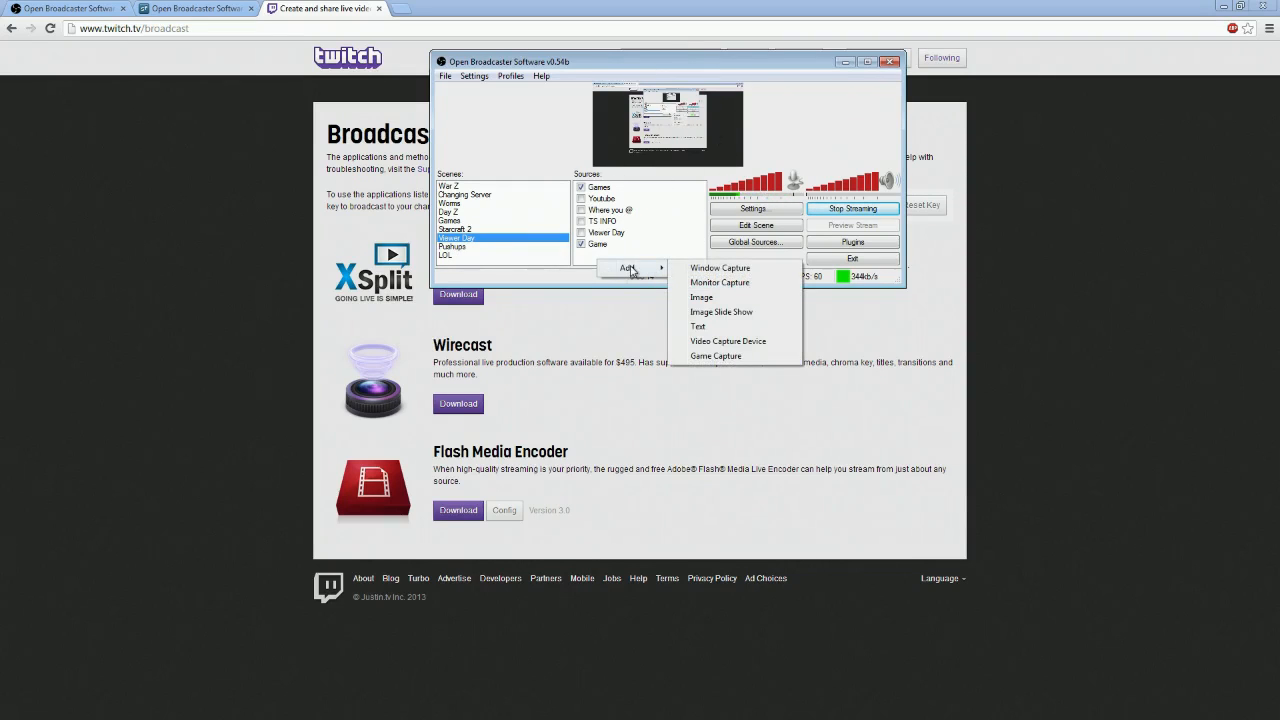
{"action": "left_click", "coordinate": [717, 342]}
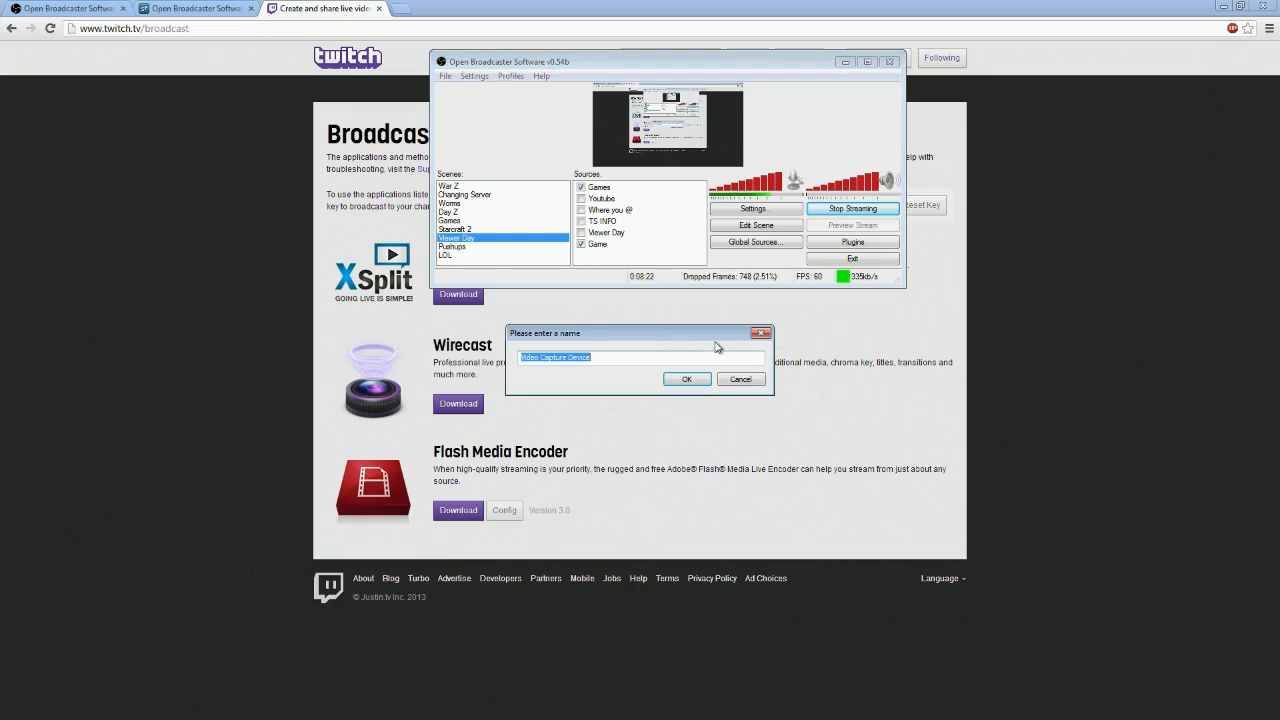
{"action": "type", "text": "GAME"}
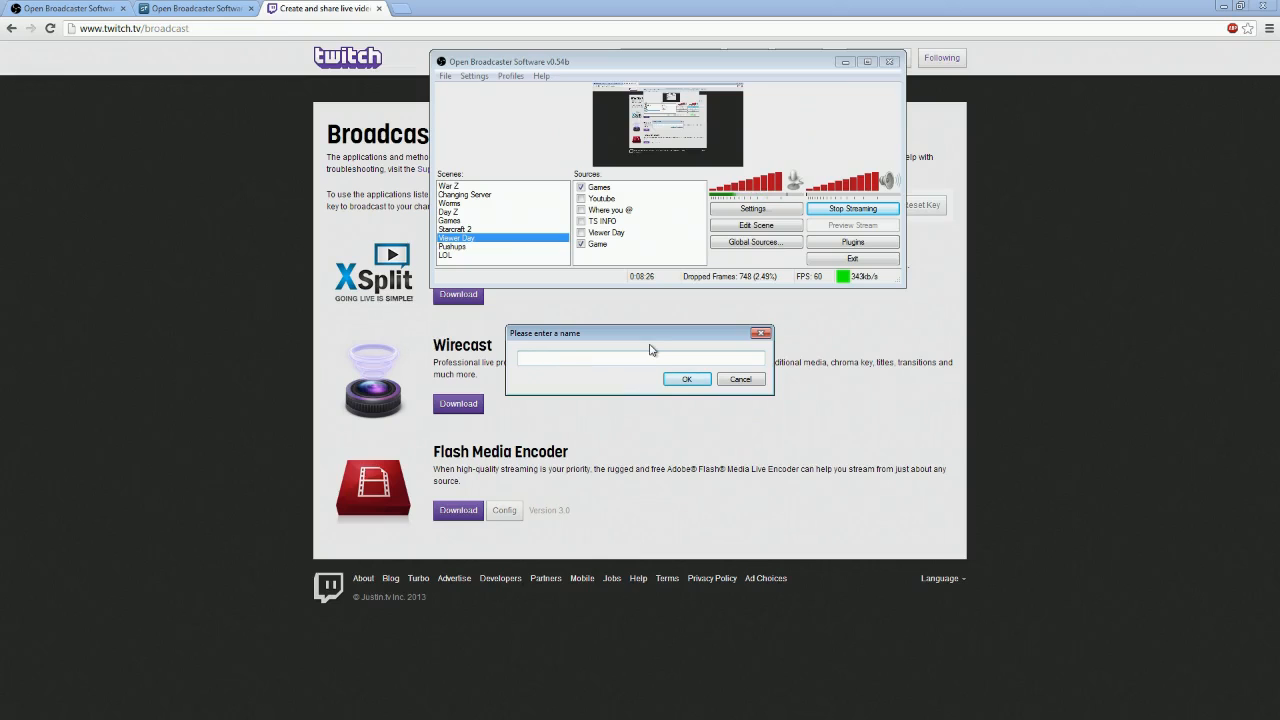
{"action": "key", "text": "Return"}
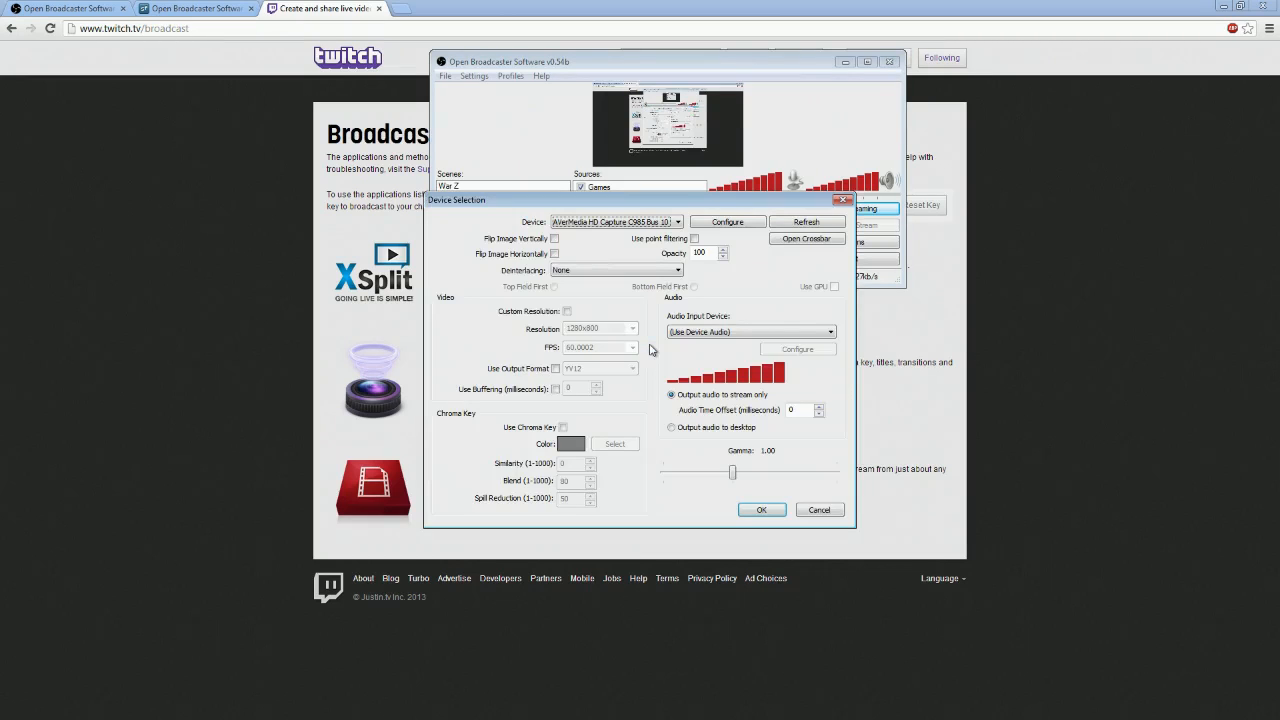
{"action": "left_click", "coordinate": [622, 326]}
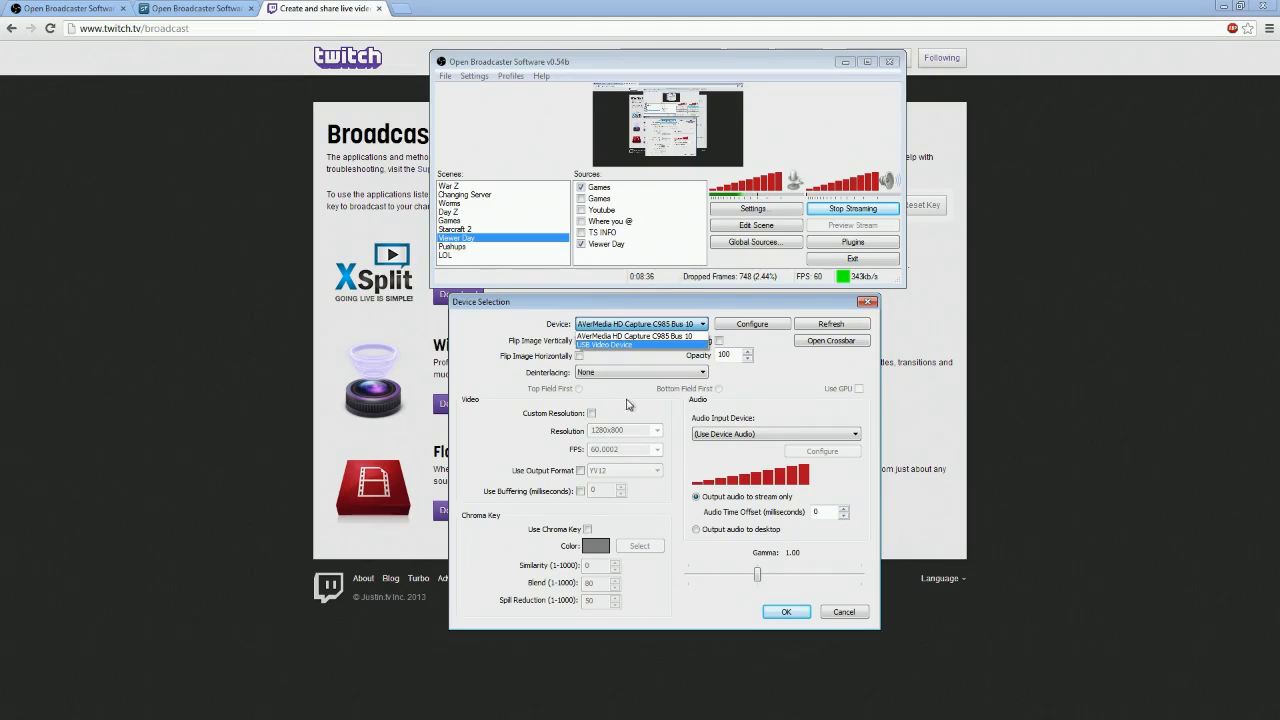
{"action": "left_click", "coordinate": [772, 374]}
{"action": "left_click", "coordinate": [868, 302]}
Start adding a monitor capture source named Monitor1 to the Viewer Day scene
{"action": "right_click", "coordinate": [627, 257]}
{"action": "mouse_move", "coordinate": [679, 267]}
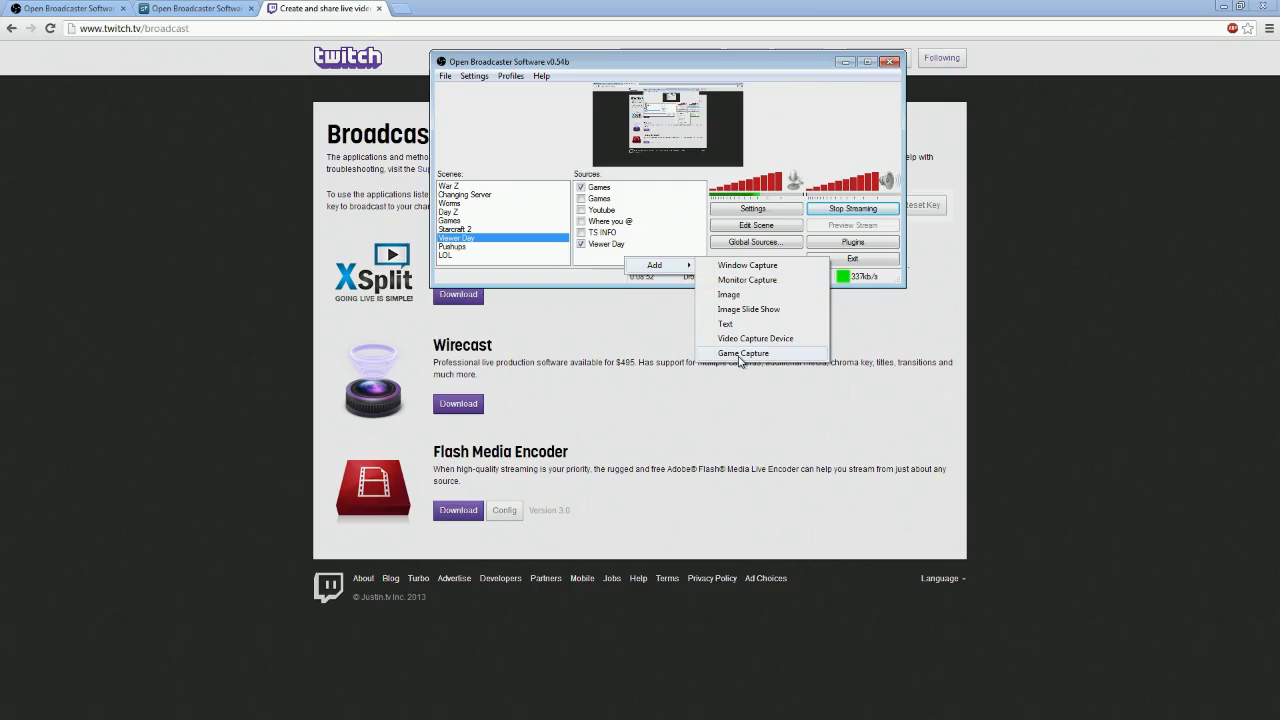
{"action": "left_click", "coordinate": [747, 280]}
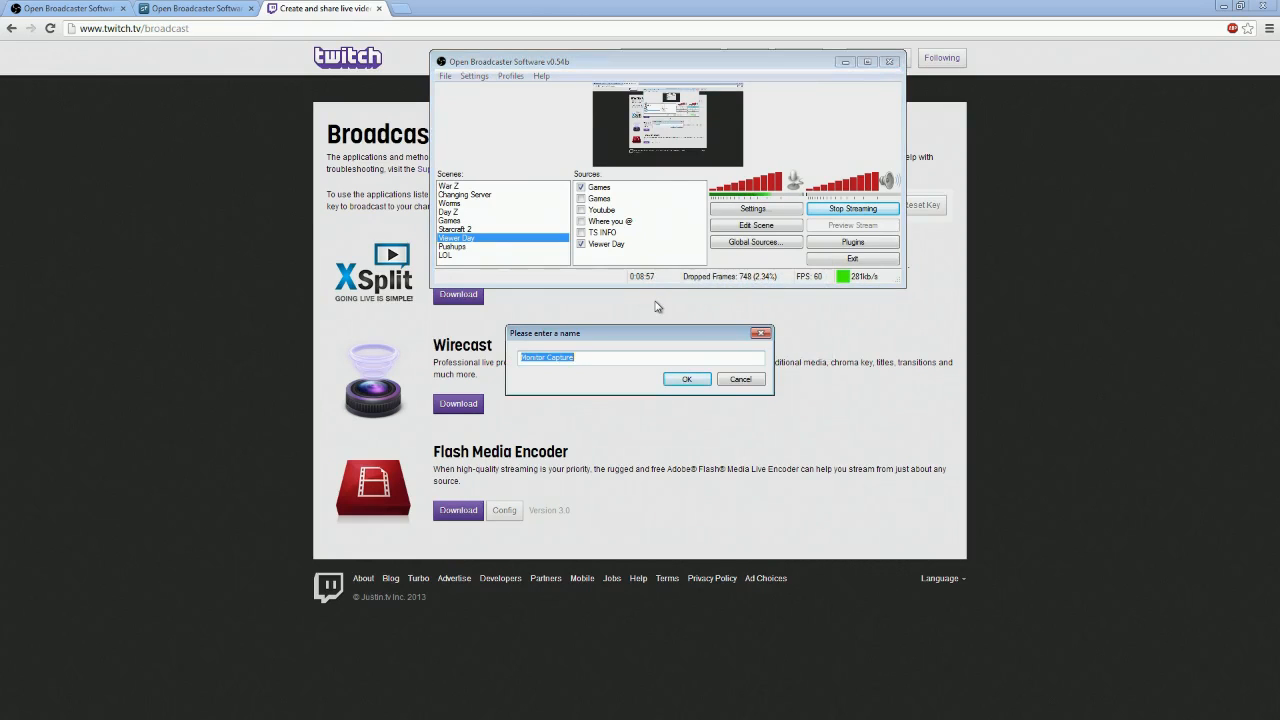
{"action": "left_click", "coordinate": [544, 357]}
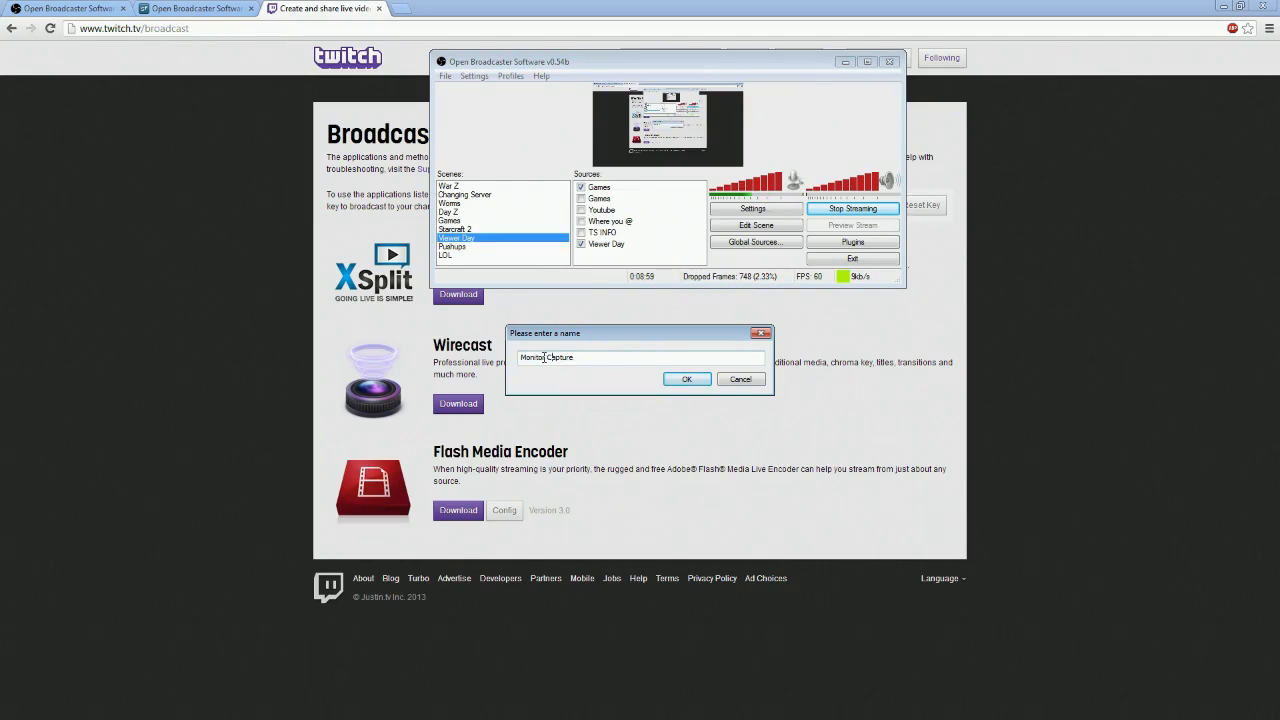
{"action": "key", "text": "BackSpace"}
{"action": "key", "text": "Return"}
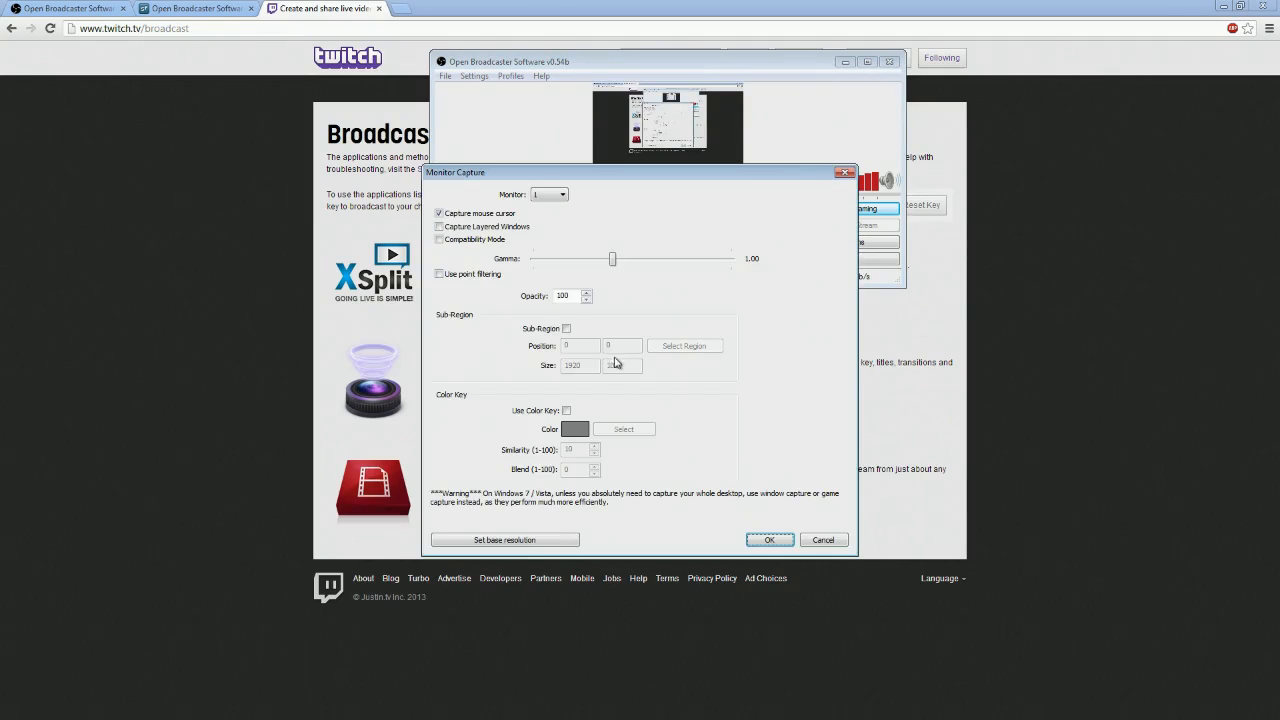
Try monitors 1 and 2 for the new monitor capture source and close its dialog without saving
{"action": "left_click_drag", "start_coordinate": [680, 172], "coordinate": [294, 113]}
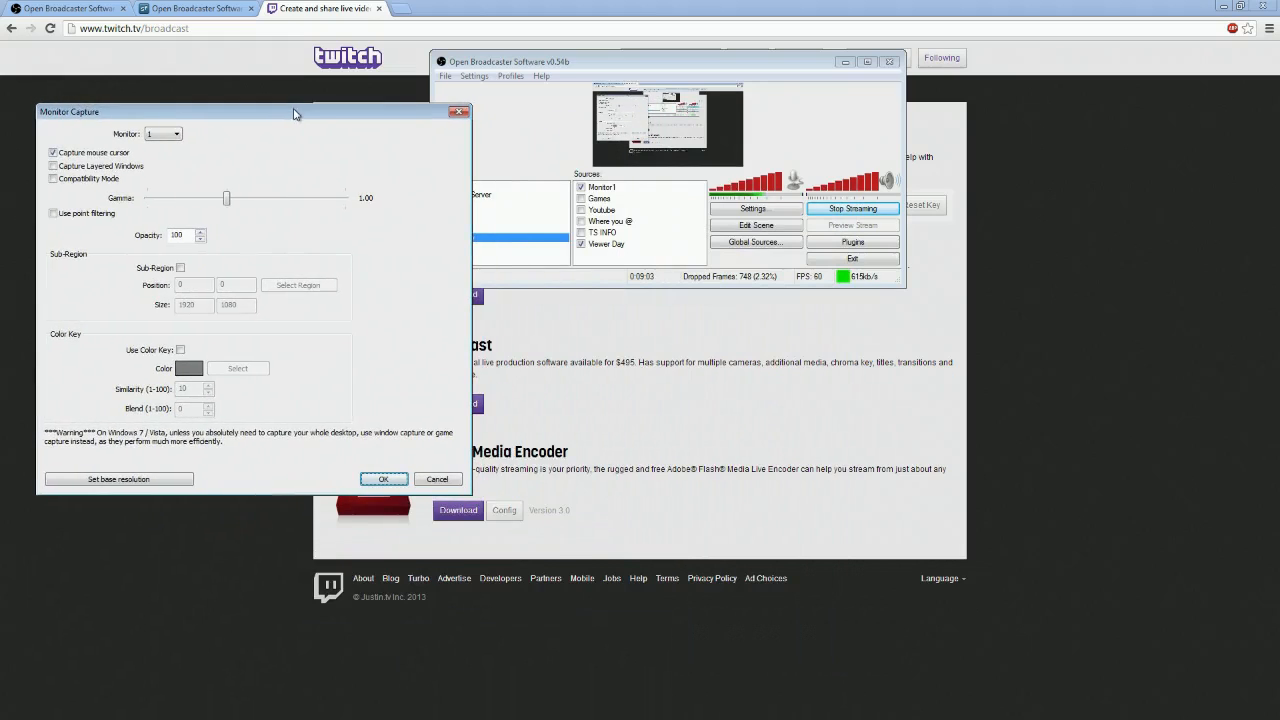
{"action": "left_click", "coordinate": [163, 134]}
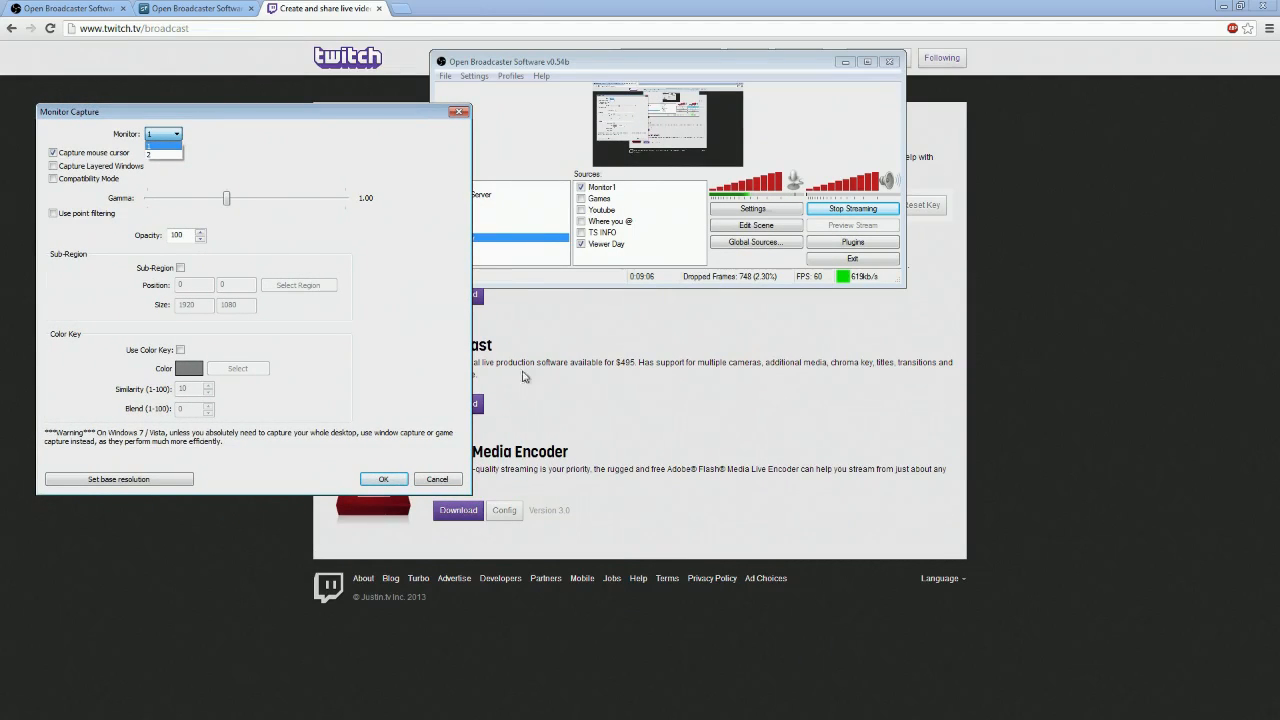
{"action": "left_click", "coordinate": [170, 145]}
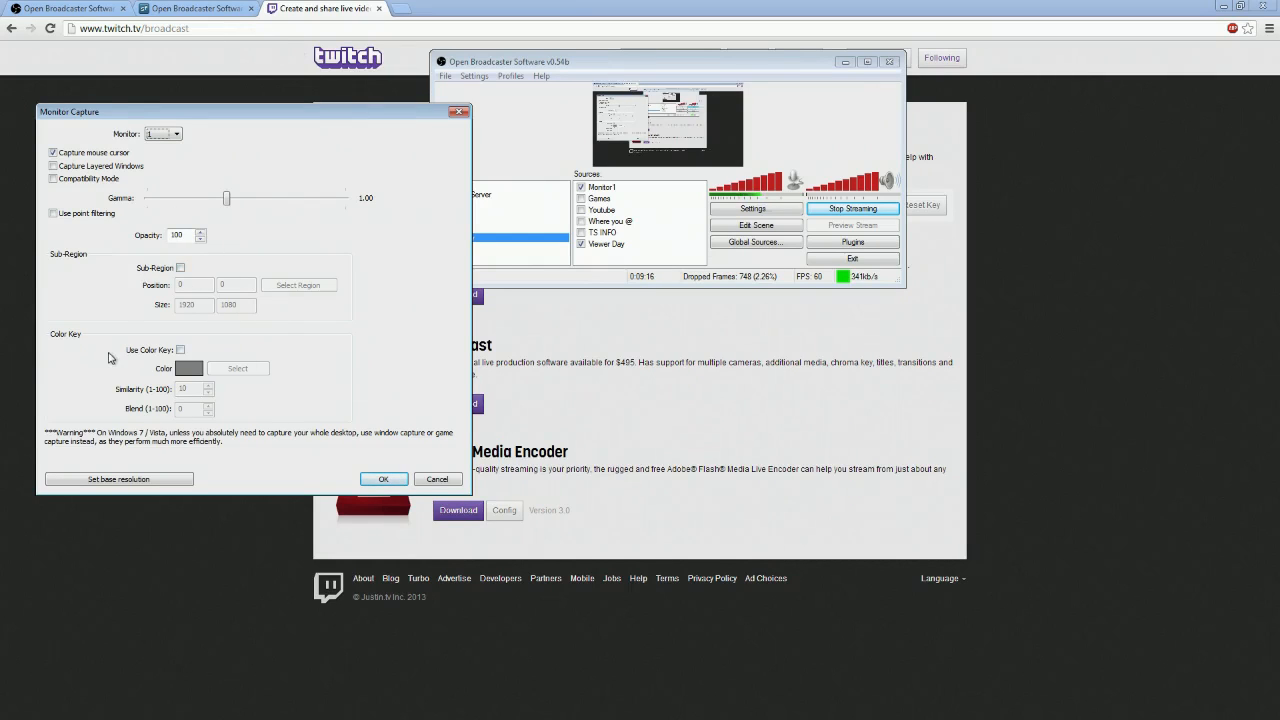
{"action": "left_click", "coordinate": [162, 134]}
{"action": "left_click", "coordinate": [158, 156]}
{"action": "left_click", "coordinate": [461, 112]}
Start adding a game capture source named LOL to the Viewer Day scene
{"action": "right_click", "coordinate": [600, 258]}
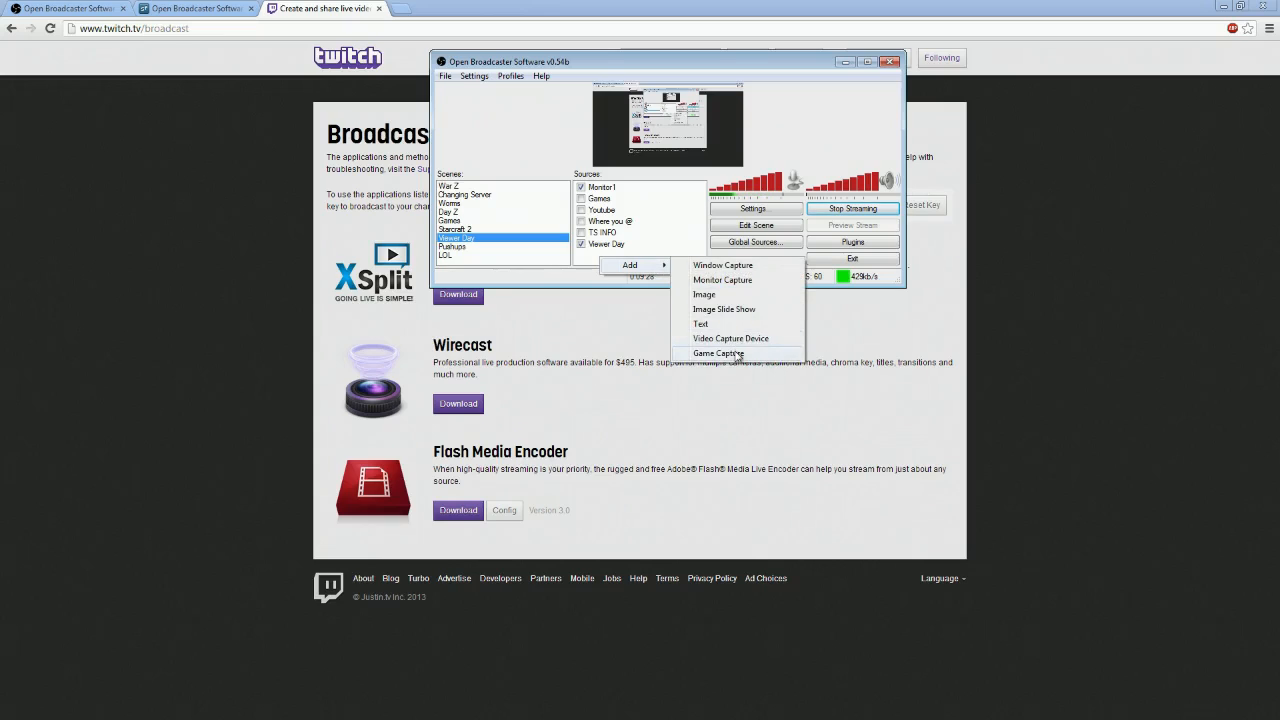
{"action": "left_click", "coordinate": [727, 353]}
{"action": "type", "text": "LOL"}
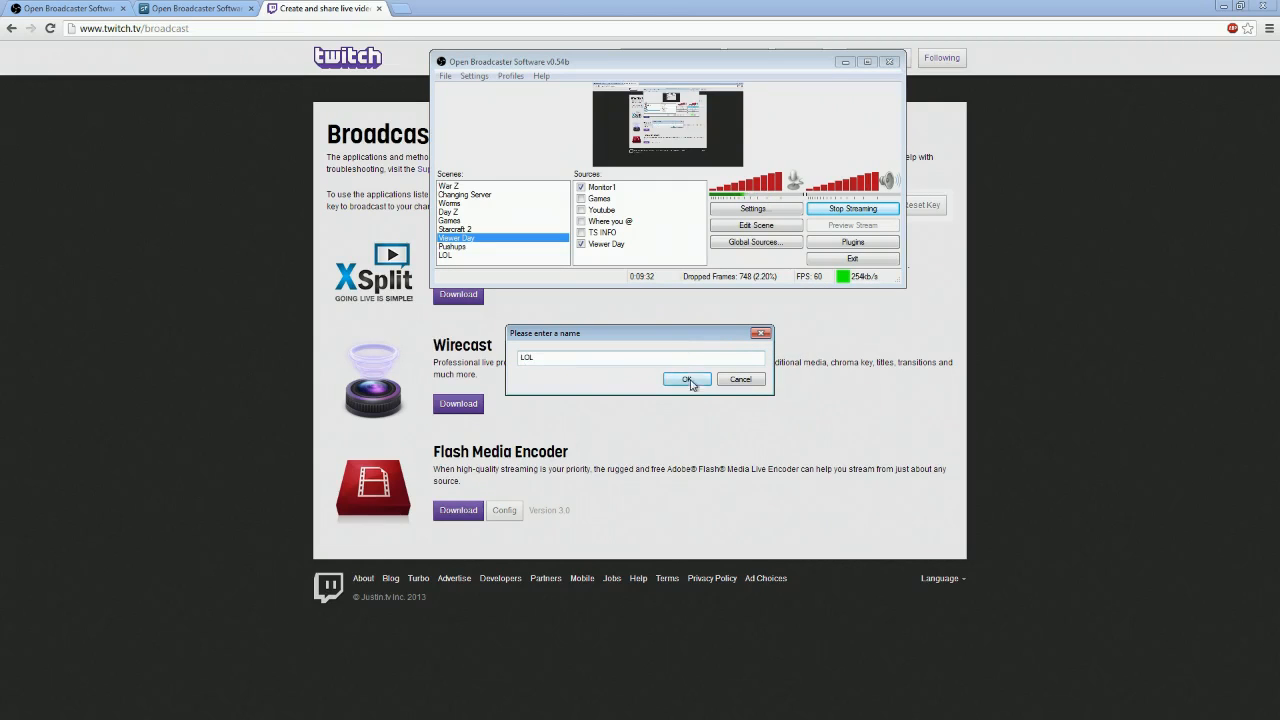
{"action": "left_click", "coordinate": [687, 379]}
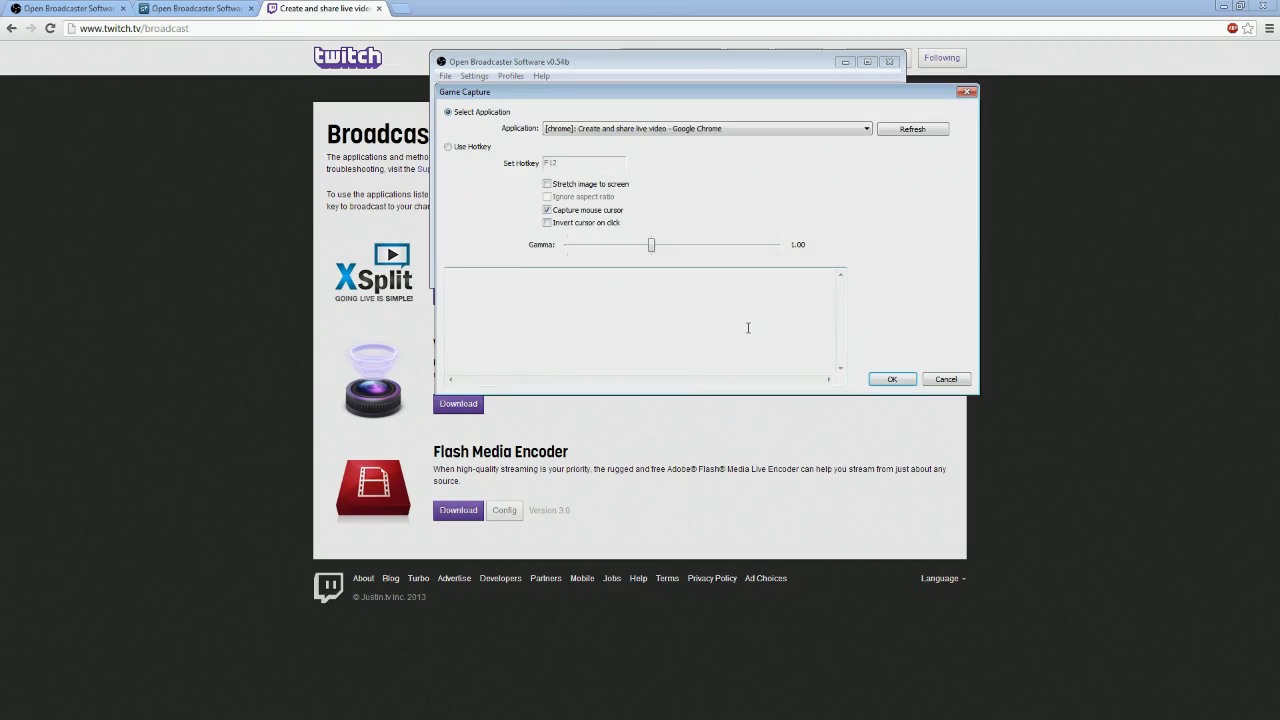
Minimise the browser, launch StarCraft II from the desktop and refresh the game capture's application list
{"action": "left_click", "coordinate": [1224, 10]}
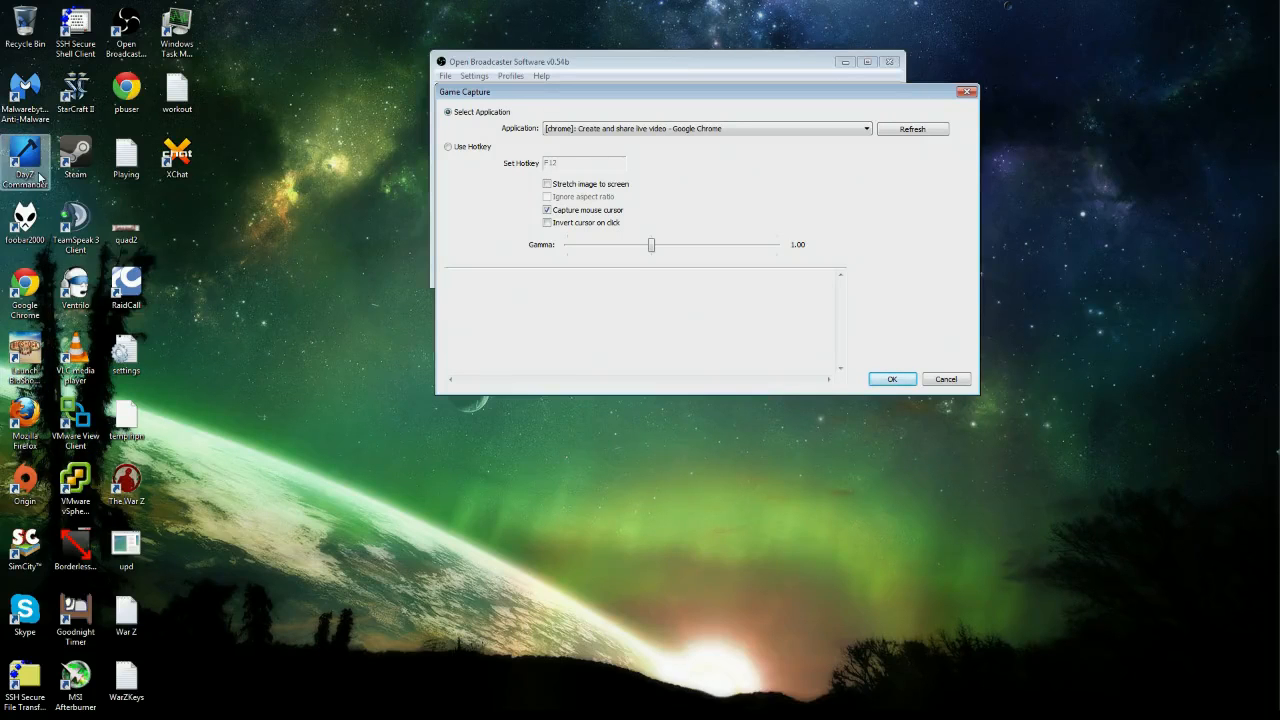
{"action": "left_click", "coordinate": [75, 90]}
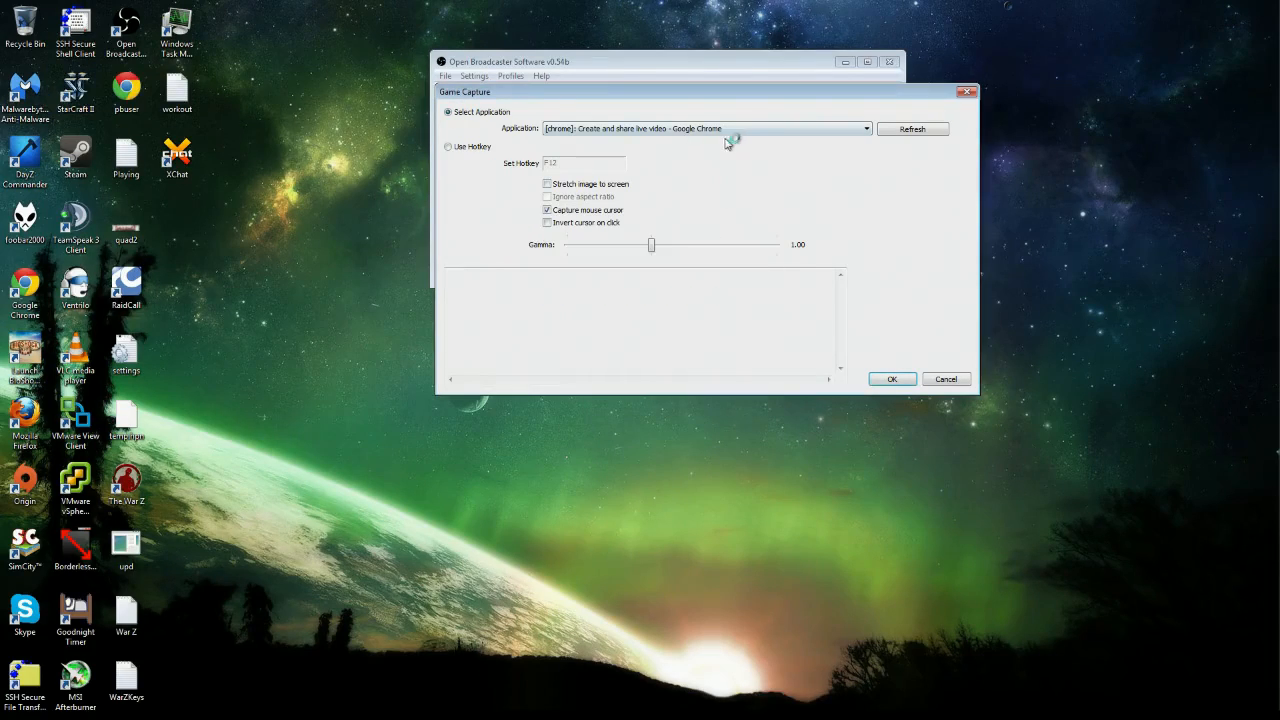
{"action": "left_click", "coordinate": [910, 129]}
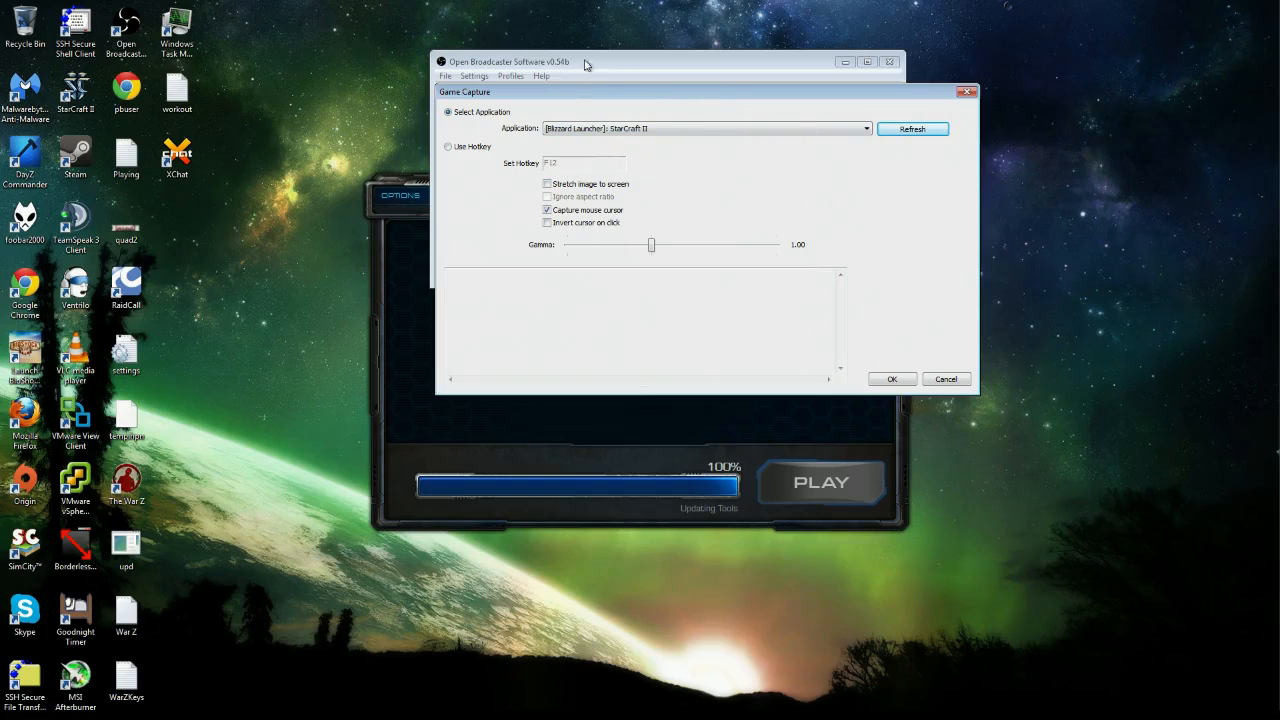
Check the Run as administrator option for the StarCraft II and Open Broadcaster shortcuts, and close the StarCraft II launcher
{"action": "right_click", "coordinate": [82, 83]}
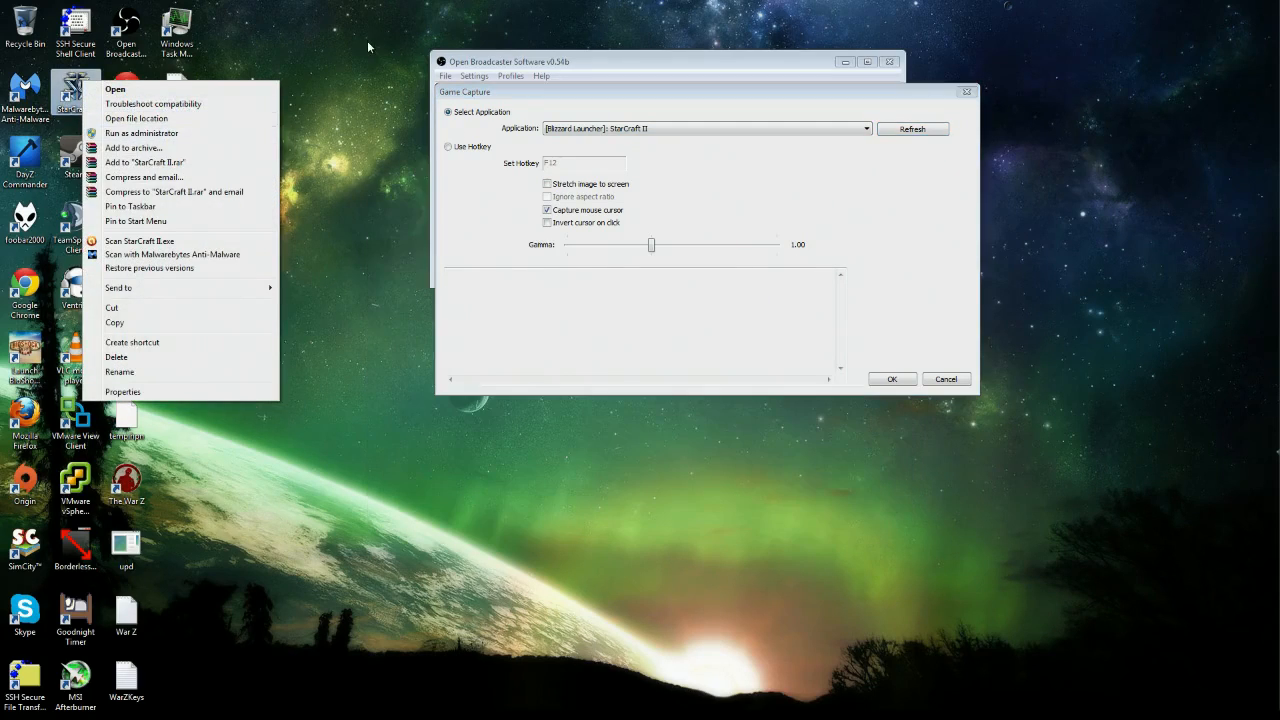
{"action": "right_click", "coordinate": [130, 30]}
{"action": "right_click", "coordinate": [130, 30]}
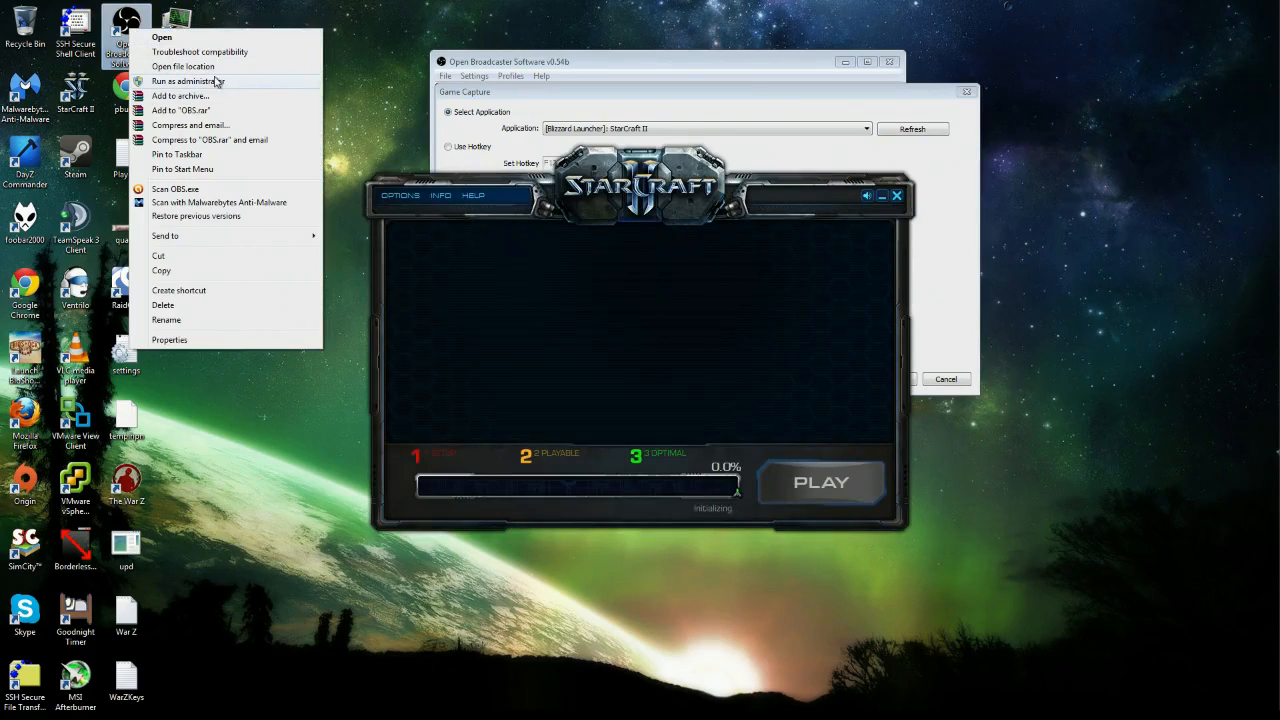
{"action": "left_click", "coordinate": [898, 196]}
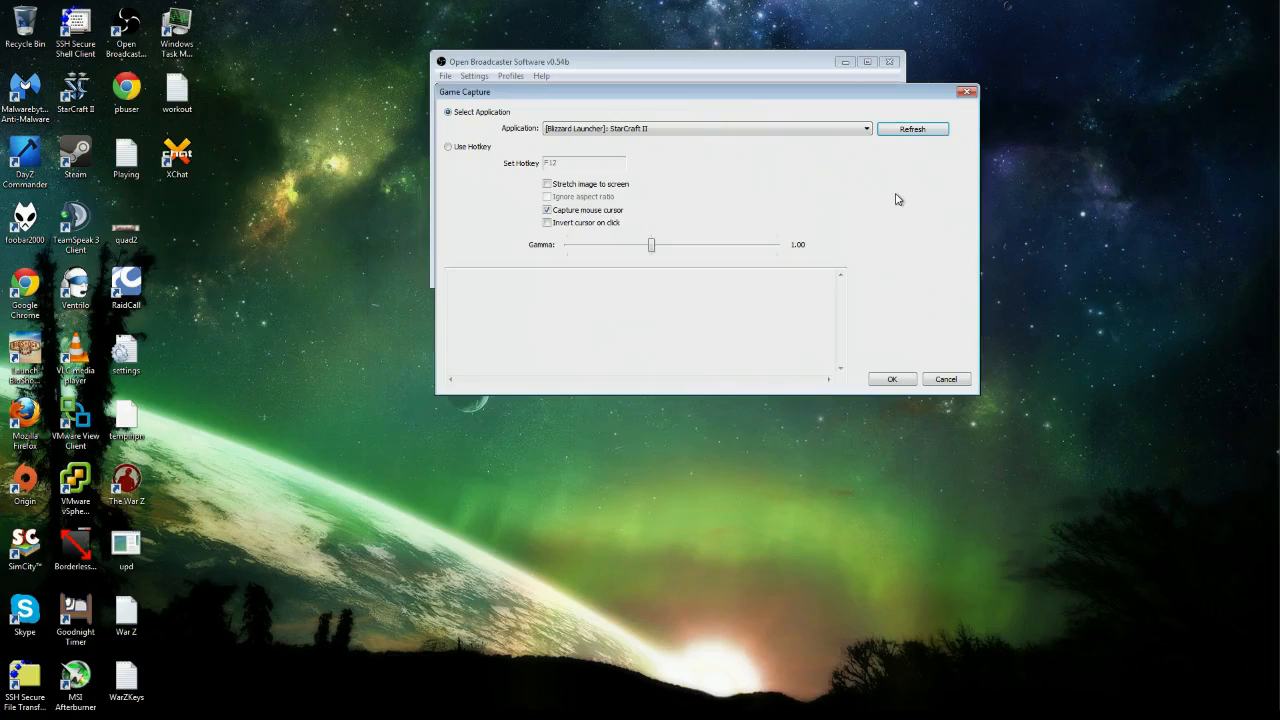
Review the applications available for the game capture and close its dialog without saving
{"action": "left_click", "coordinate": [741, 131]}
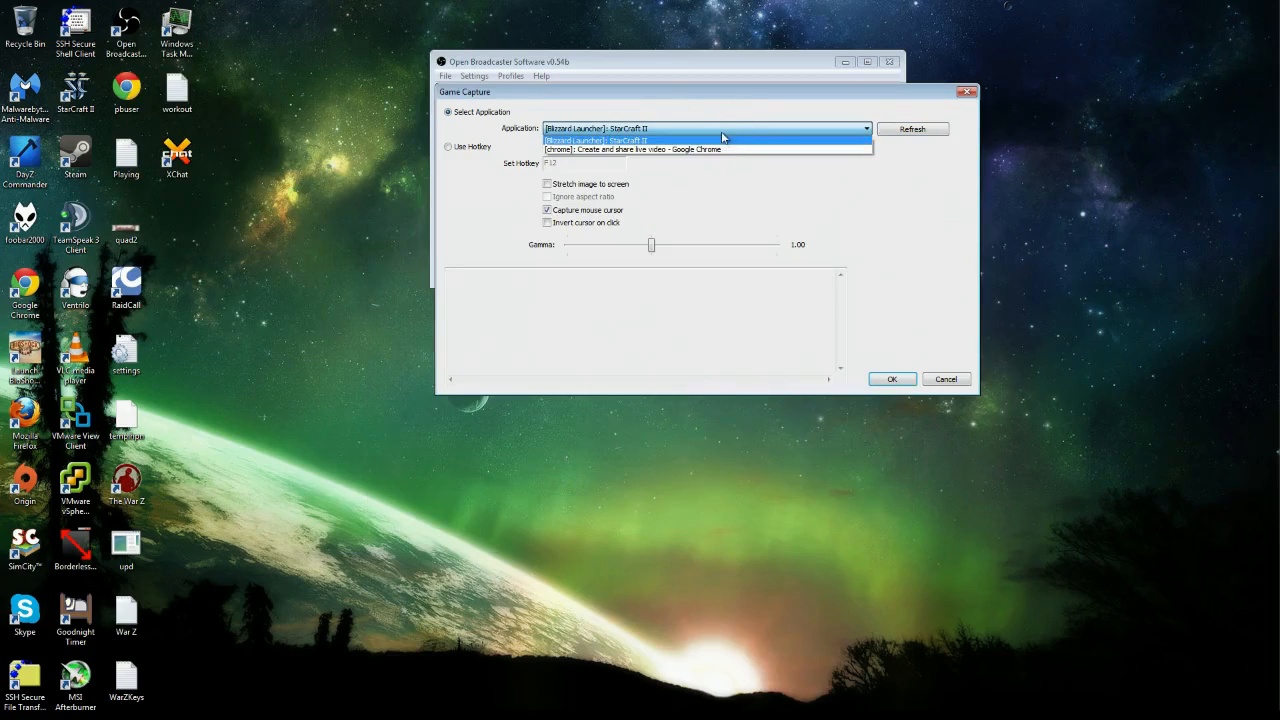
{"action": "left_click", "coordinate": [695, 106]}
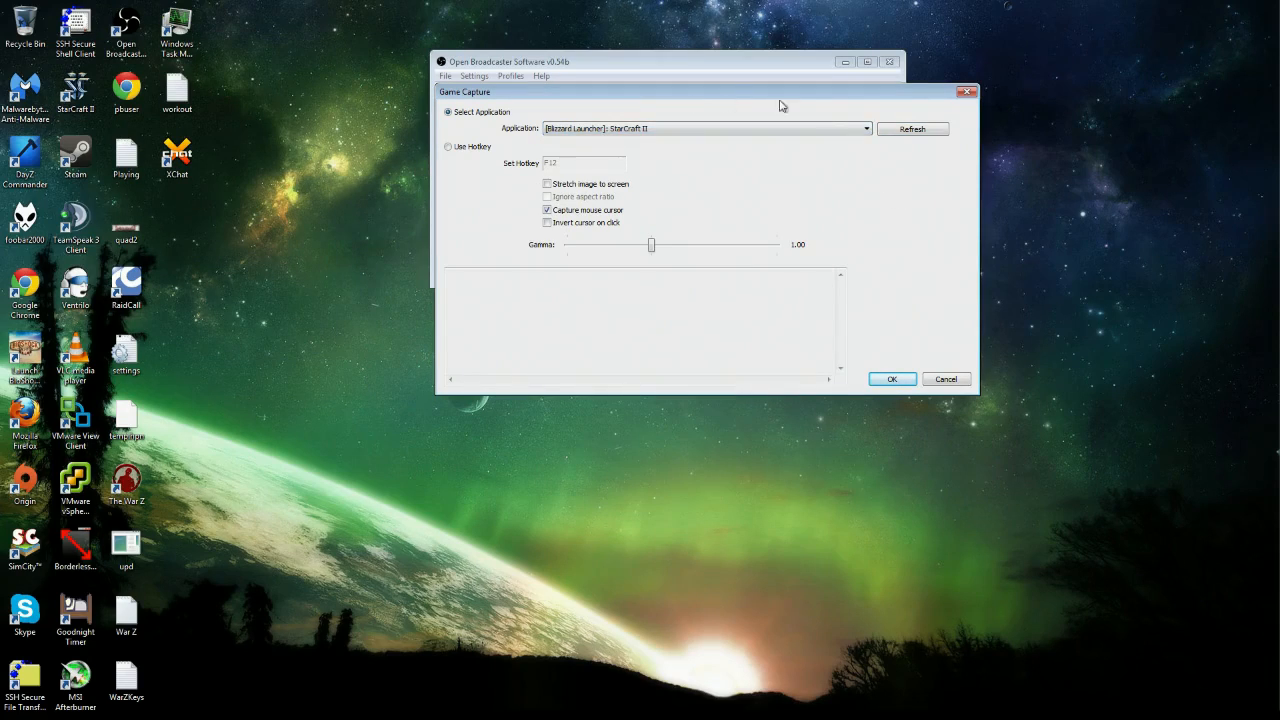
{"action": "left_click", "coordinate": [966, 93]}
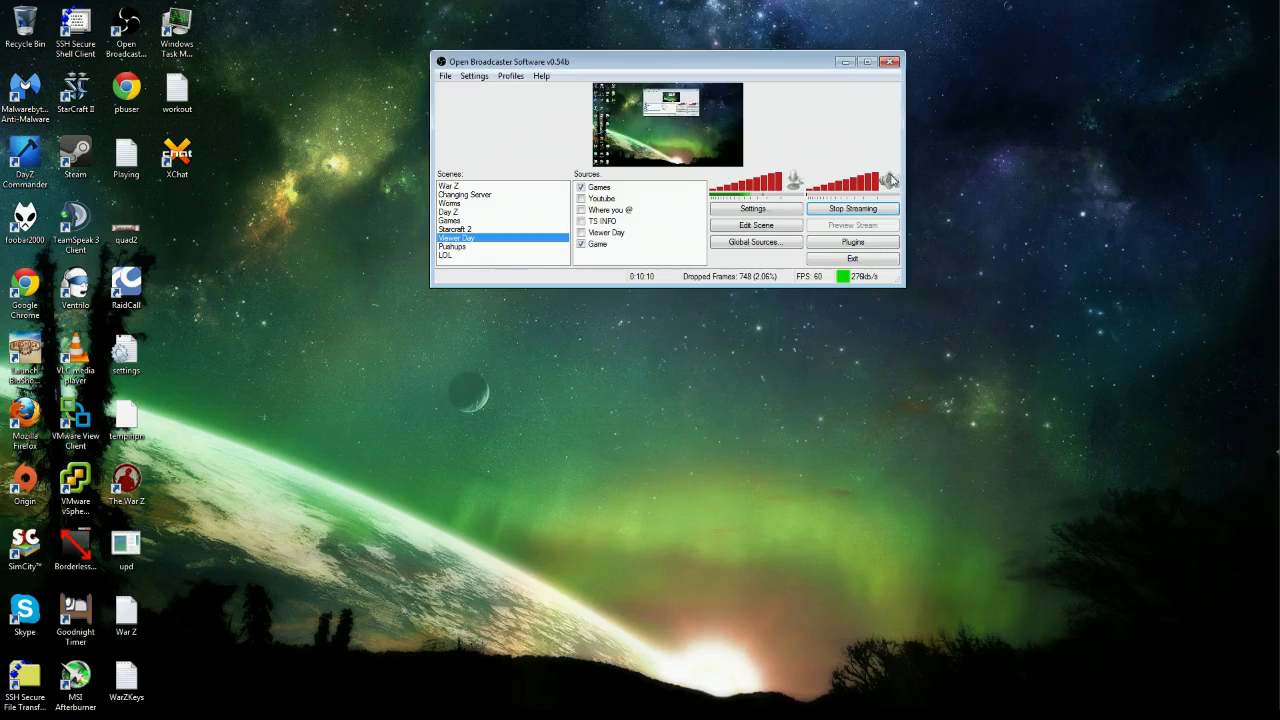
Open the Game source's properties, try enabling a custom resolution for the AVerMedia HD Capture device, and close without saving
{"action": "right_click", "coordinate": [600, 250]}
{"action": "left_click", "coordinate": [655, 402]}
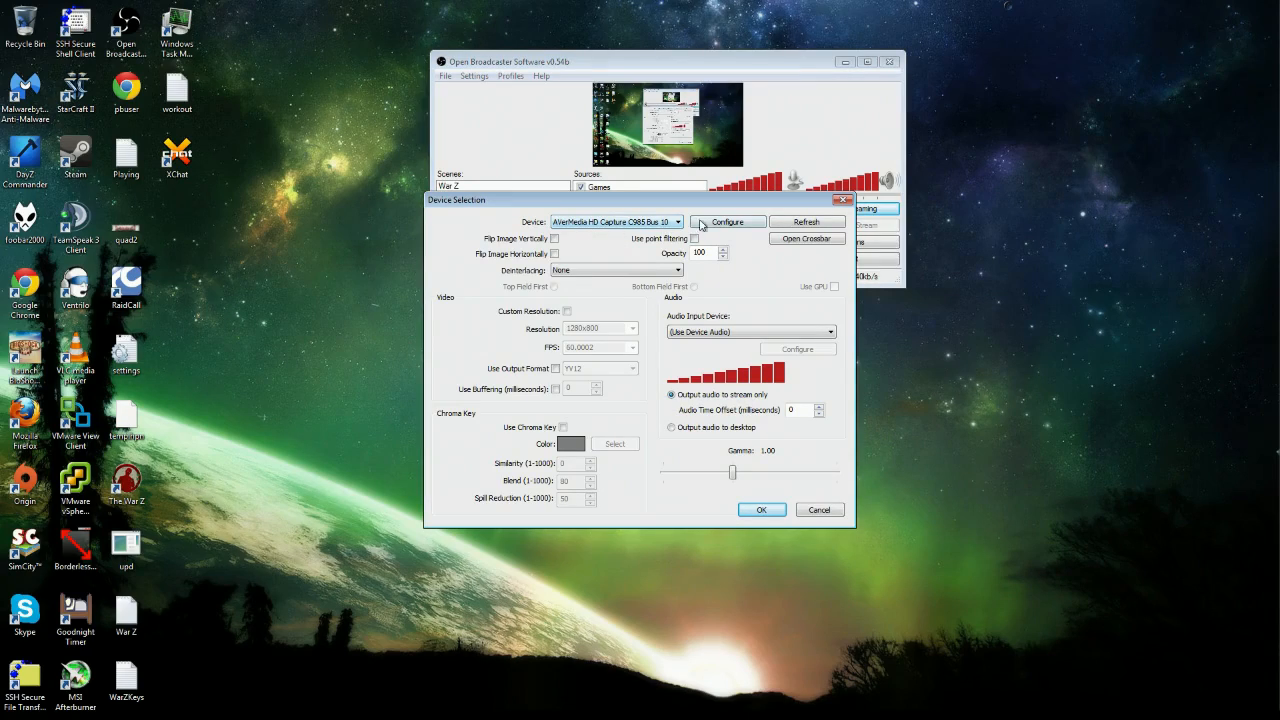
{"action": "left_click", "coordinate": [566, 312]}
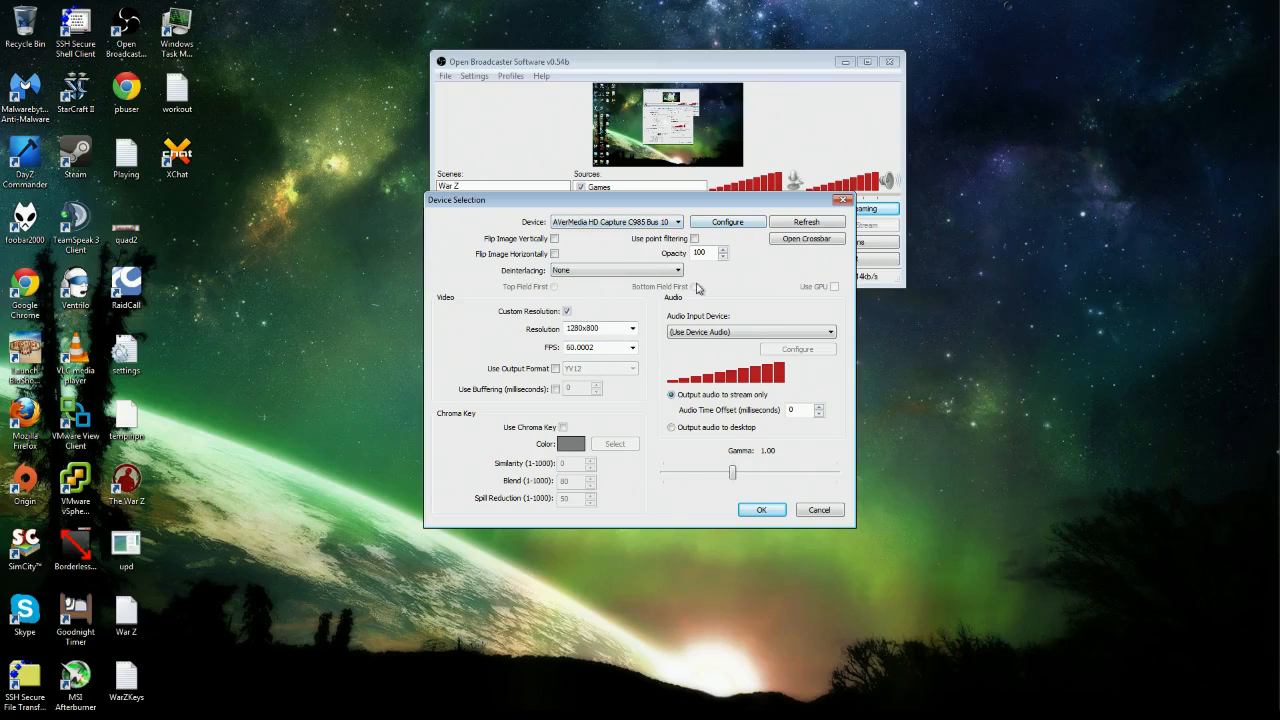
{"action": "left_click", "coordinate": [844, 199]}
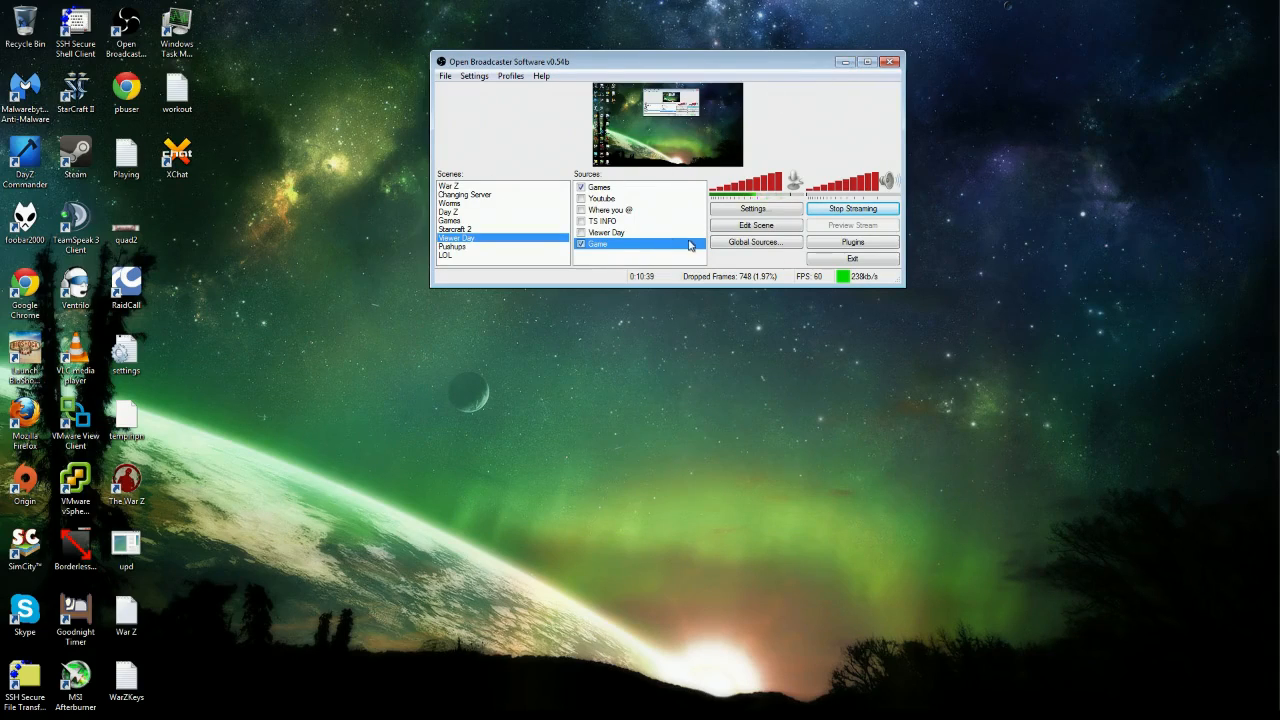
Start adding a video capture device source named Wec Cam to the Viewer Day scene, using USB Video Device
{"action": "right_click", "coordinate": [586, 263]}
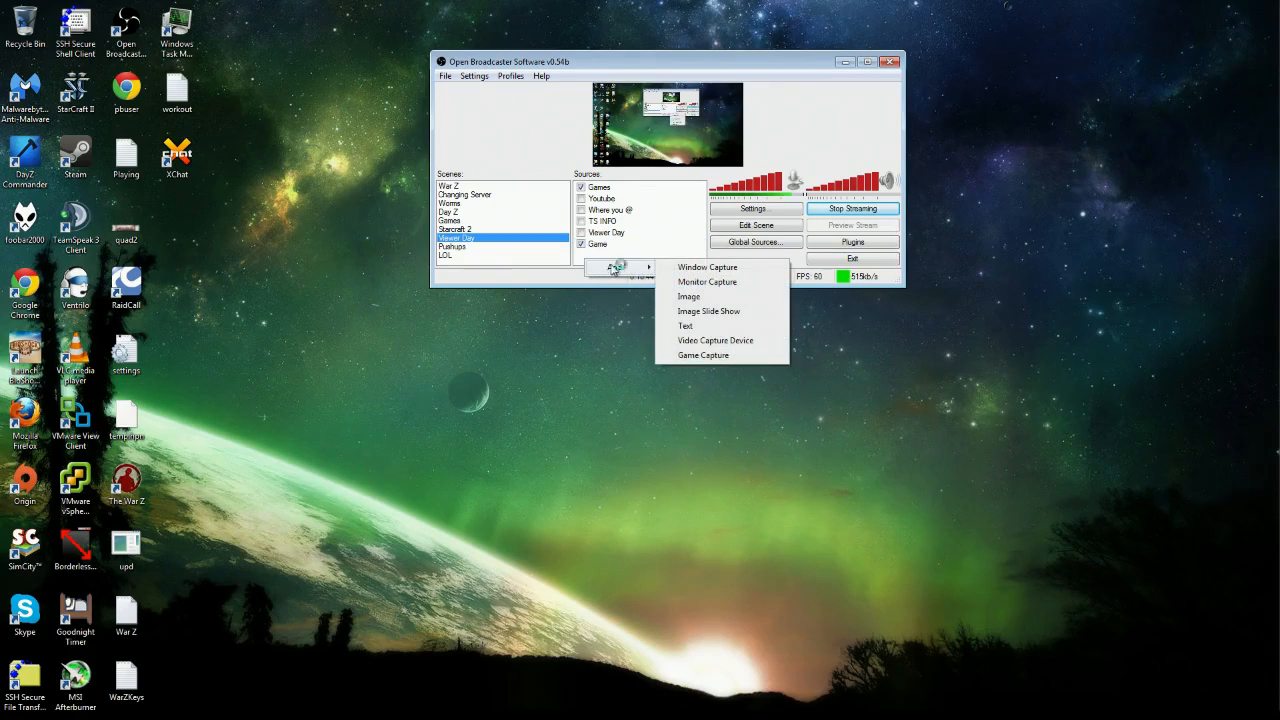
{"action": "left_click", "coordinate": [730, 343]}
{"action": "type", "text": "We"}
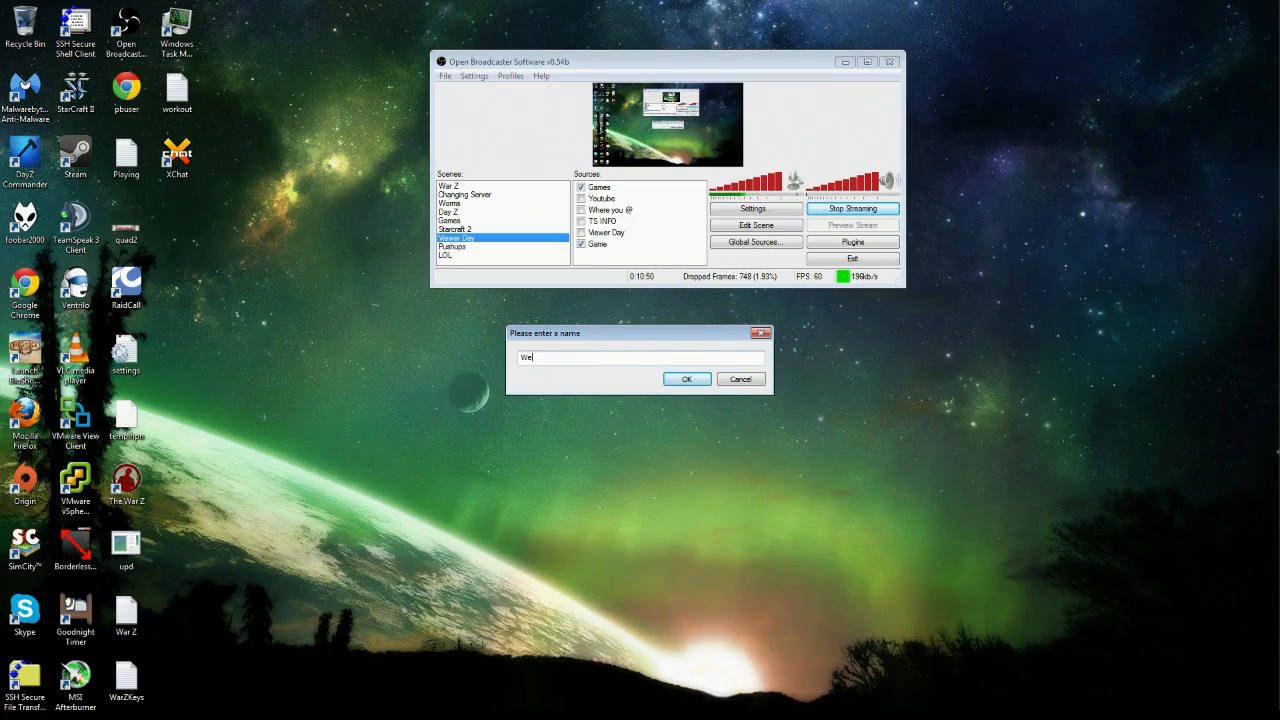
{"action": "type", "text": "c Cam"}
{"action": "key", "text": "Return"}
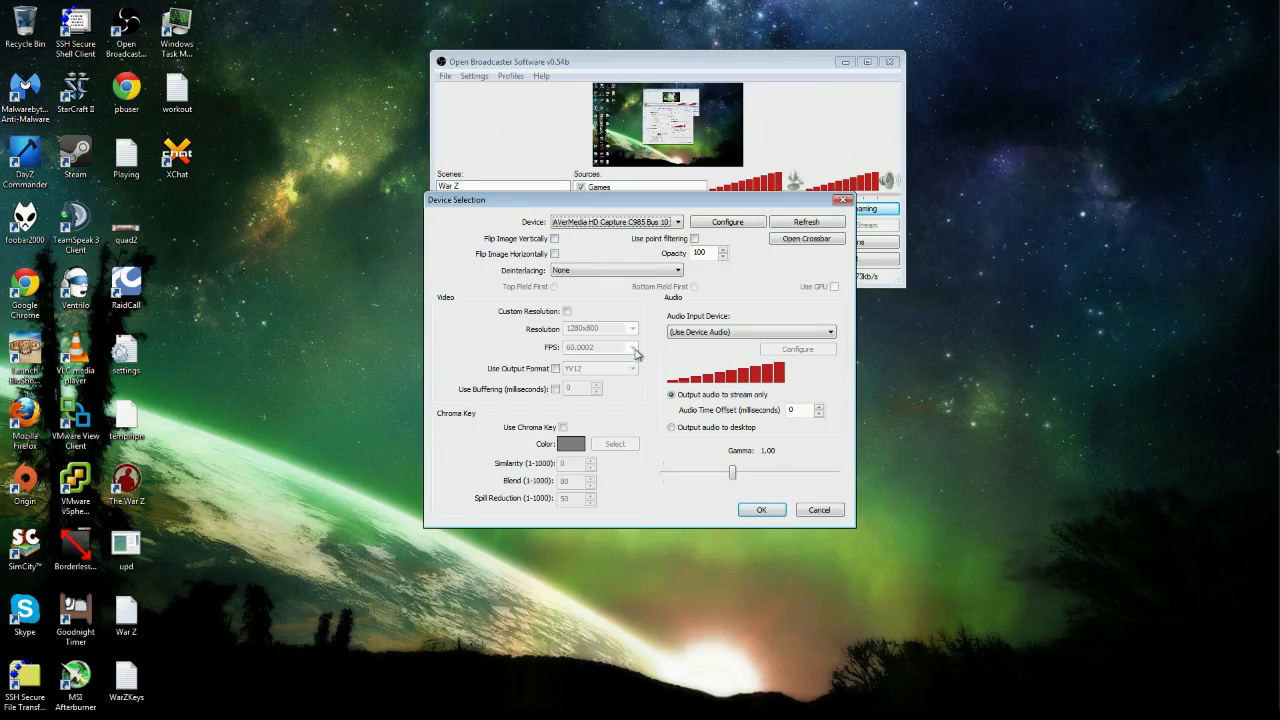
{"action": "left_click", "coordinate": [618, 224]}
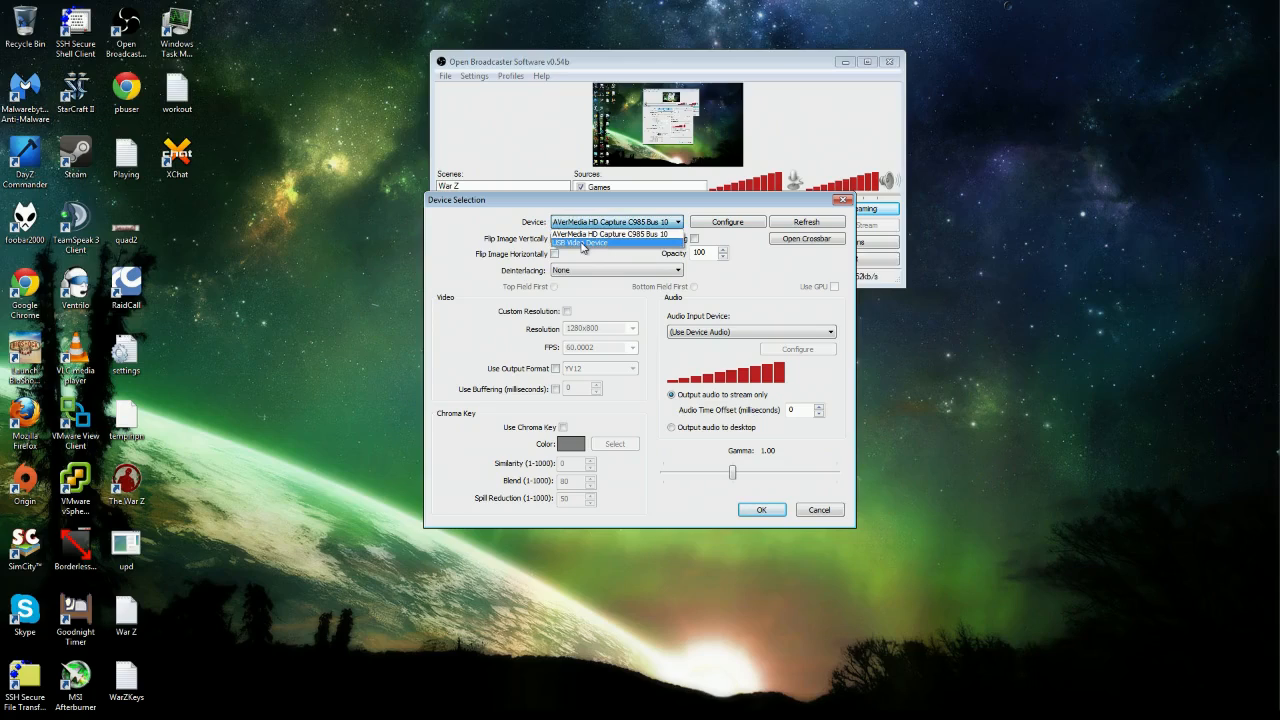
{"action": "left_click", "coordinate": [583, 243]}
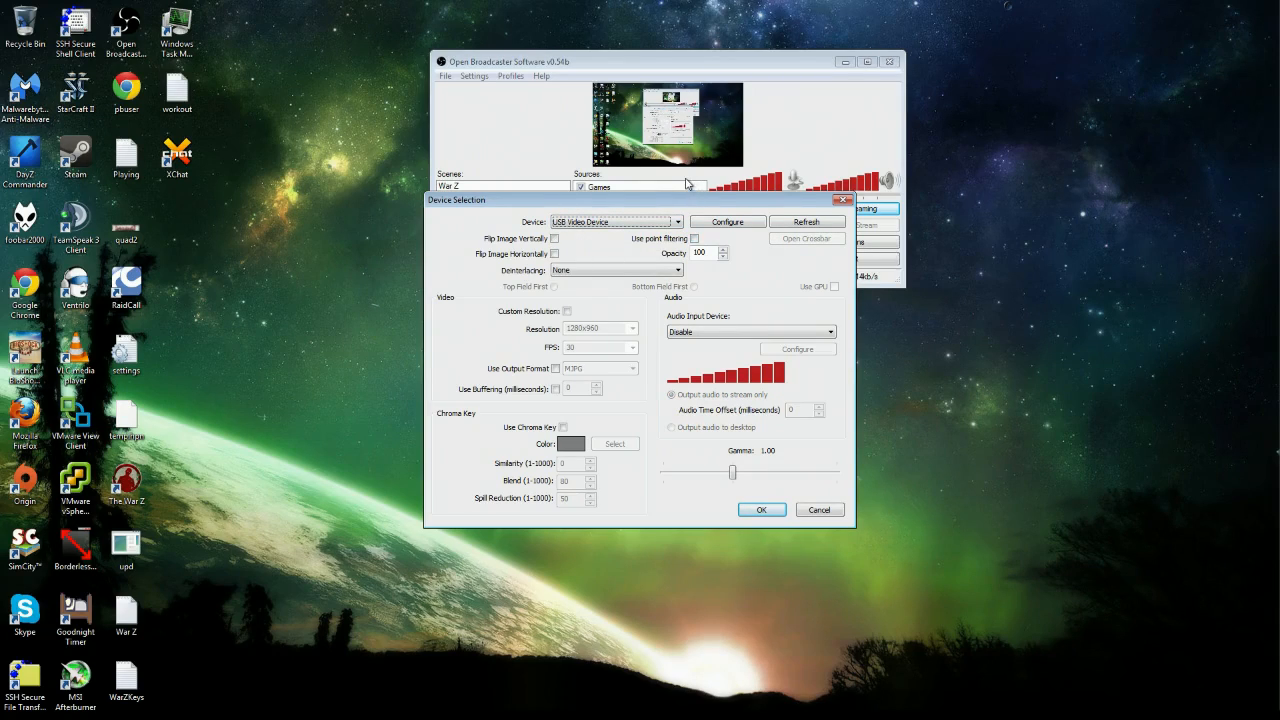
Look through the USB Video Device's image and camera control properties and close them unchanged
{"action": "left_click", "coordinate": [729, 222]}
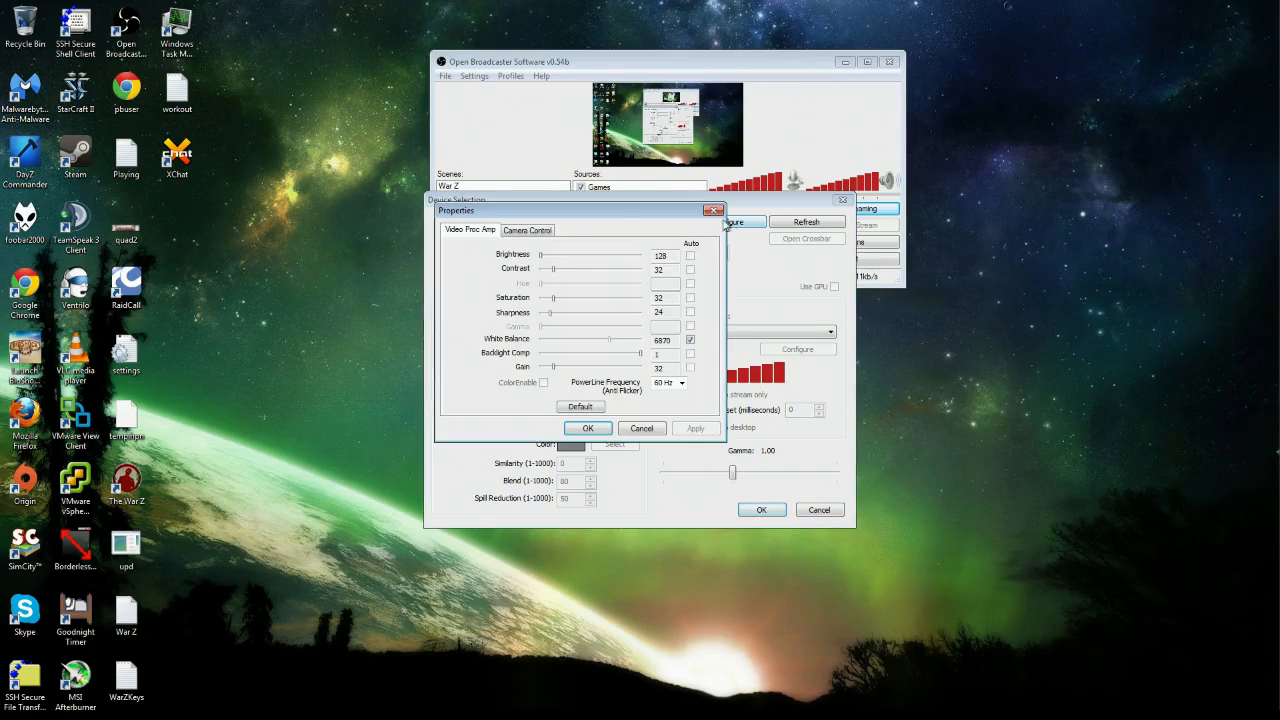
{"action": "left_click", "coordinate": [534, 231]}
{"action": "left_click", "coordinate": [713, 210]}
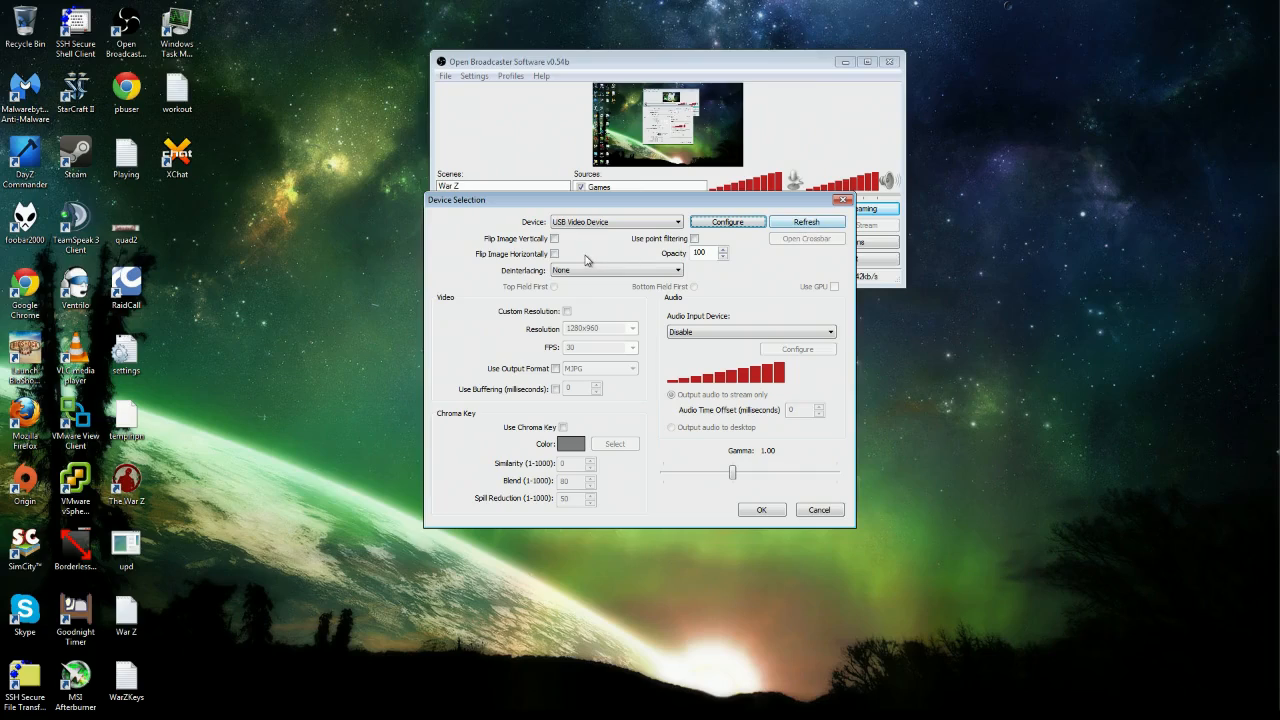
Enable a custom resolution of 176x144 at 60 FPS for the Wec Cam source and save it
{"action": "left_click", "coordinate": [567, 311]}
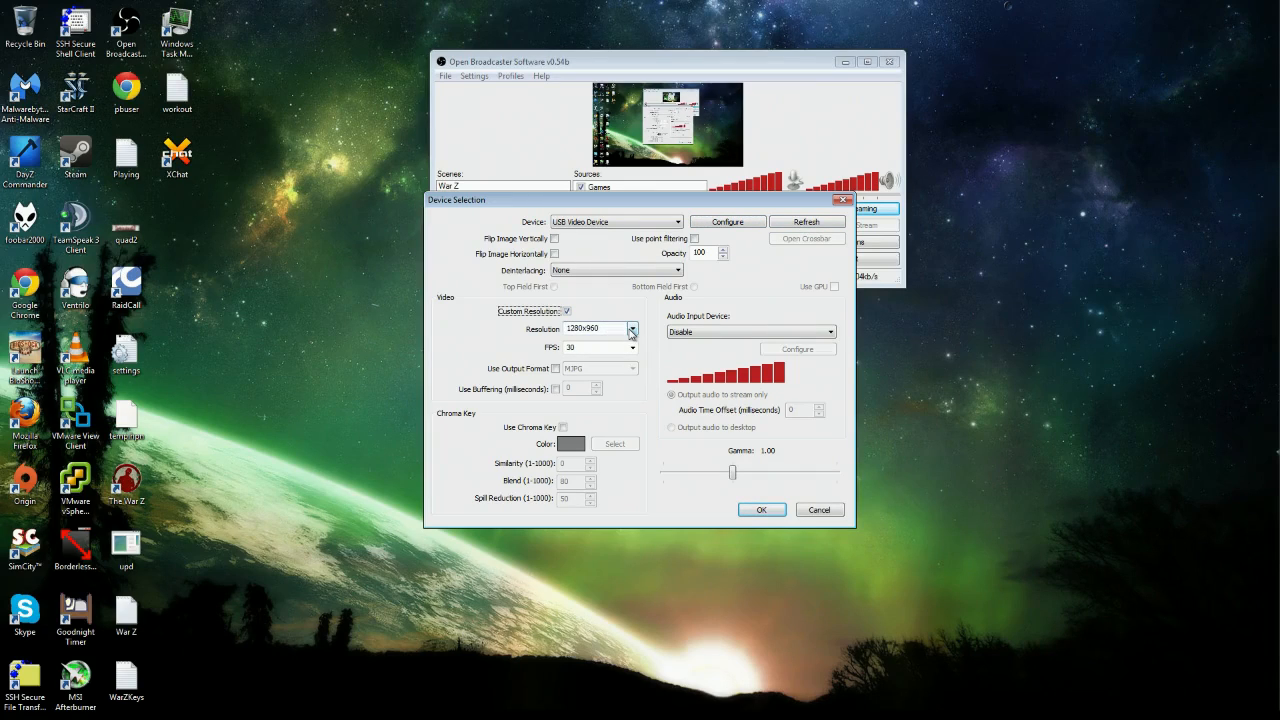
{"action": "left_click", "coordinate": [632, 330]}
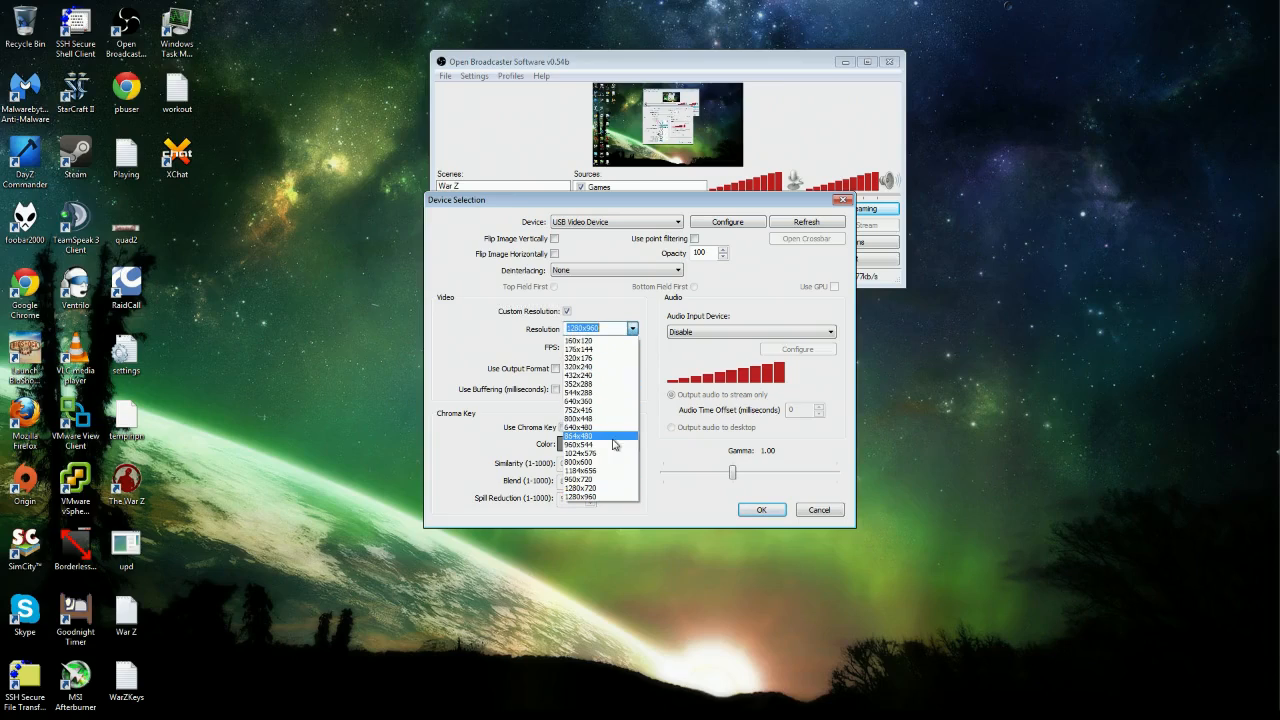
{"action": "left_click", "coordinate": [593, 360]}
{"action": "left_click", "coordinate": [632, 329]}
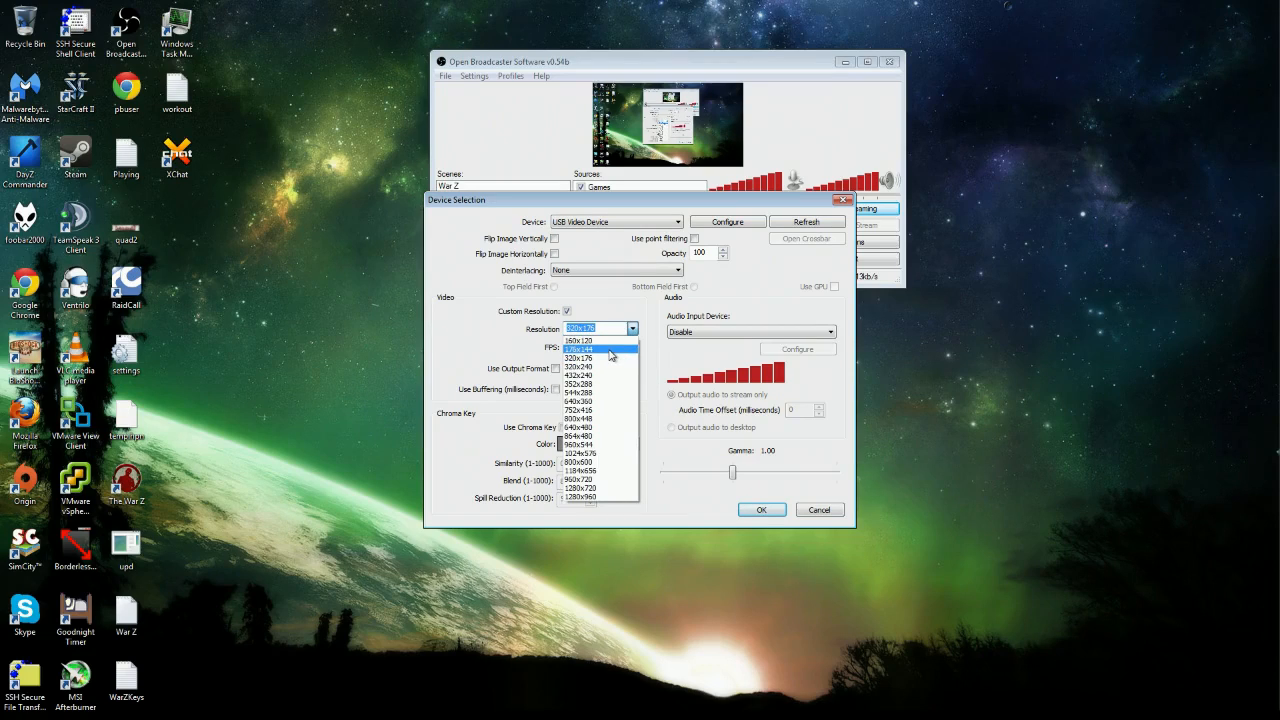
{"action": "left_click", "coordinate": [609, 350]}
{"action": "double_click", "coordinate": [587, 348]}
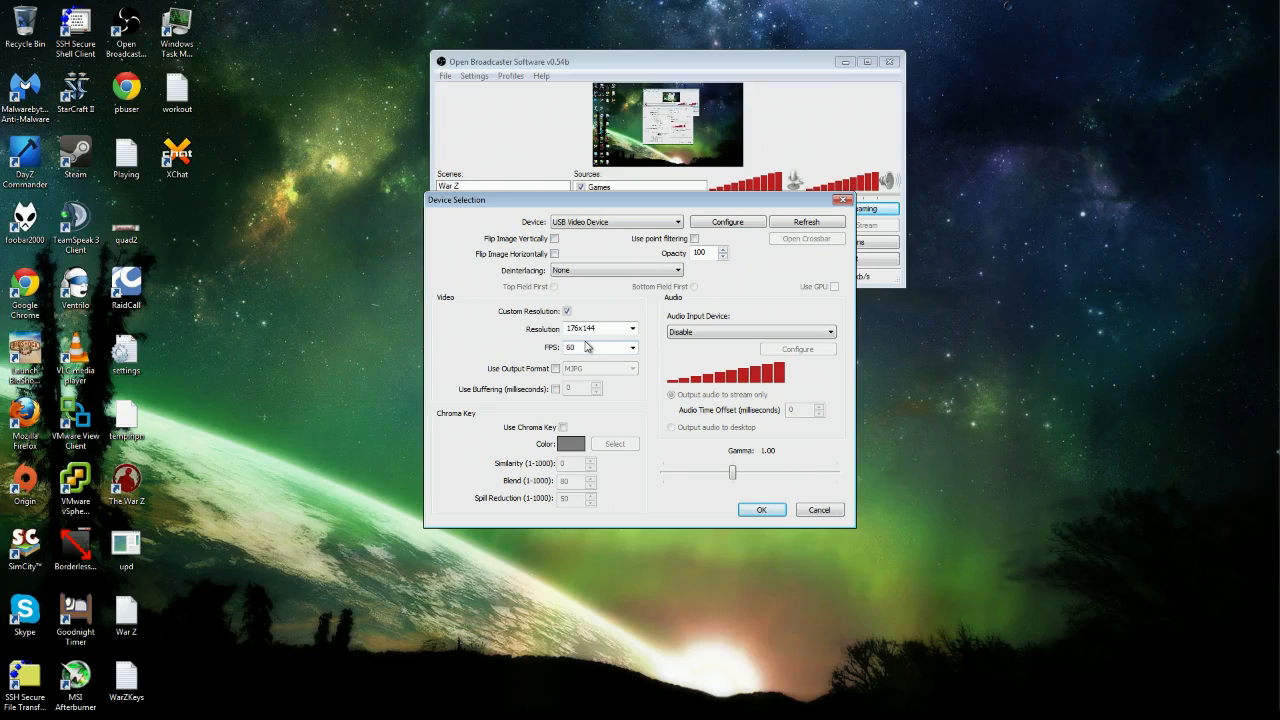
{"action": "left_click", "coordinate": [762, 510]}
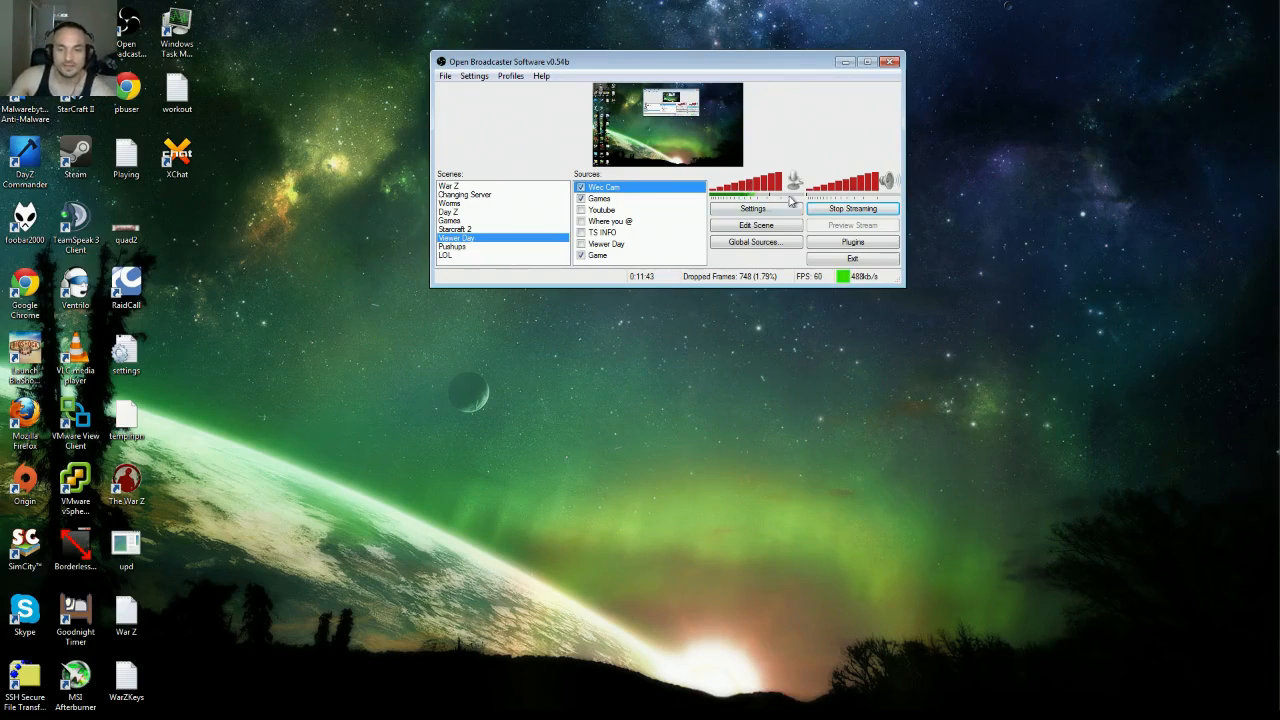
Move the Wec Cam source one place down in the source order, below Games
{"action": "right_click", "coordinate": [608, 187]}
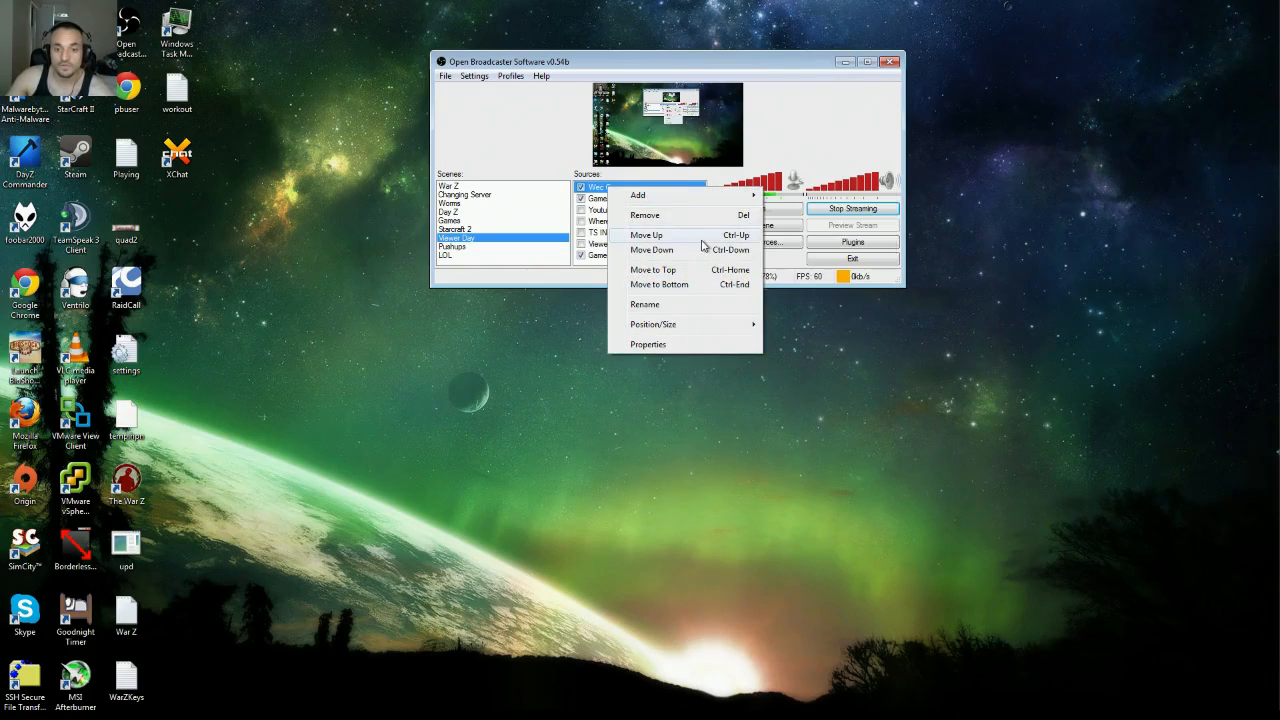
{"action": "left_click", "coordinate": [703, 240]}
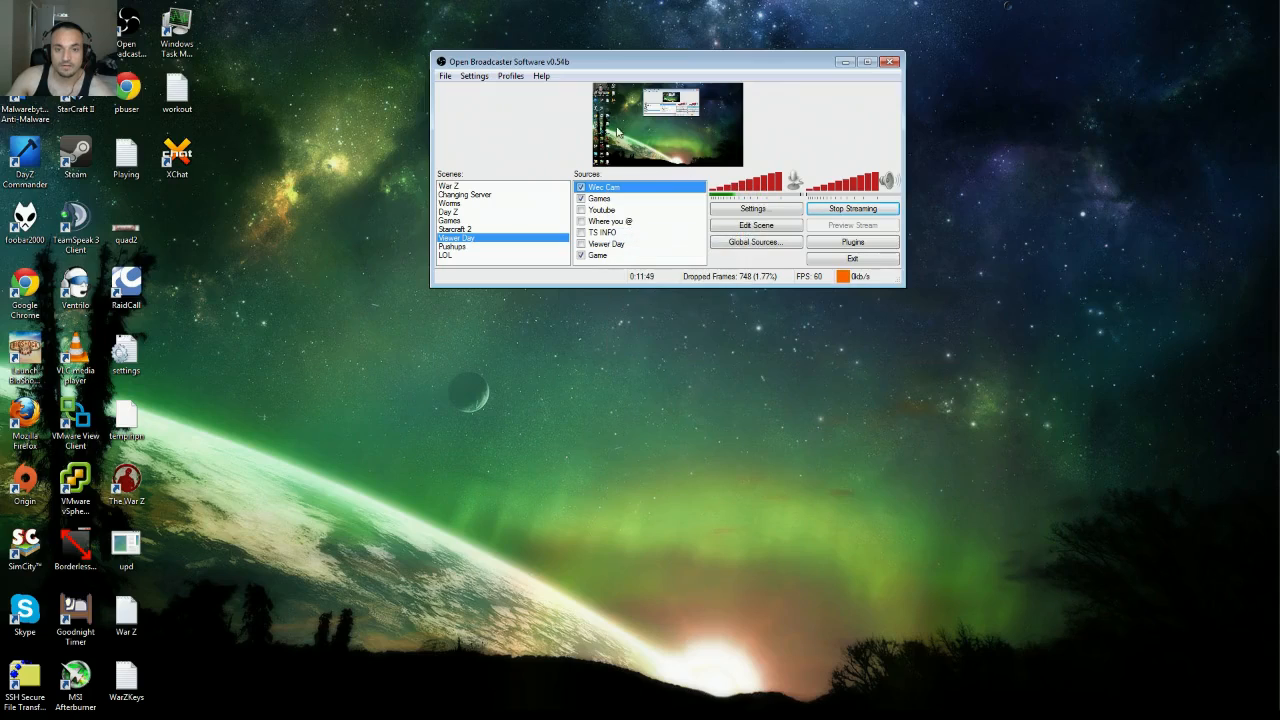
{"action": "right_click", "coordinate": [628, 187]}
{"action": "left_click", "coordinate": [694, 252]}
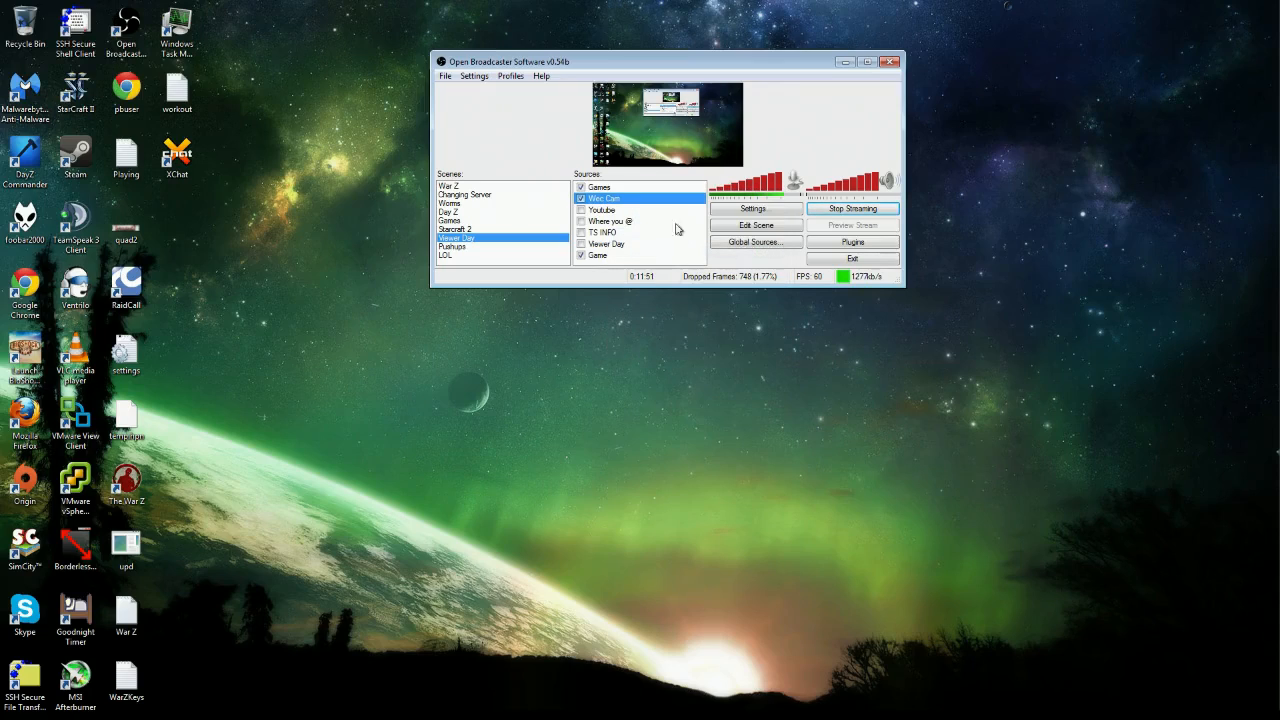
{"action": "right_click", "coordinate": [612, 200]}
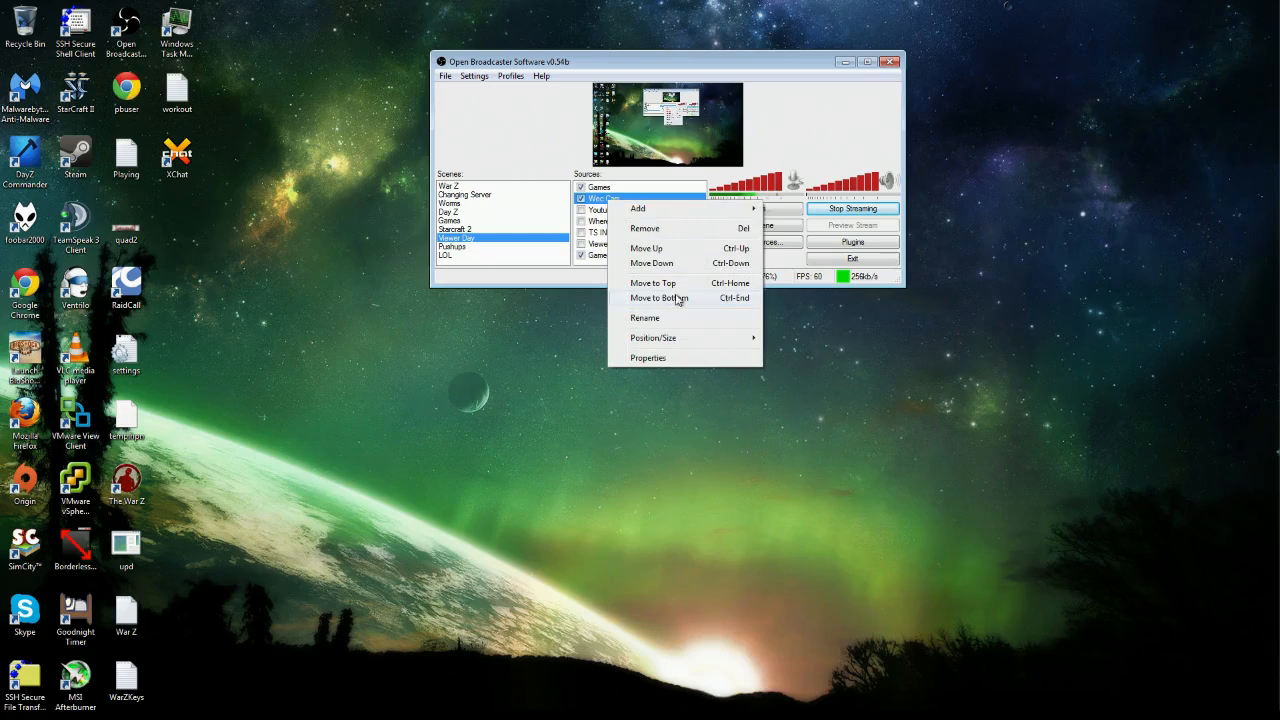
{"action": "left_click", "coordinate": [581, 200]}
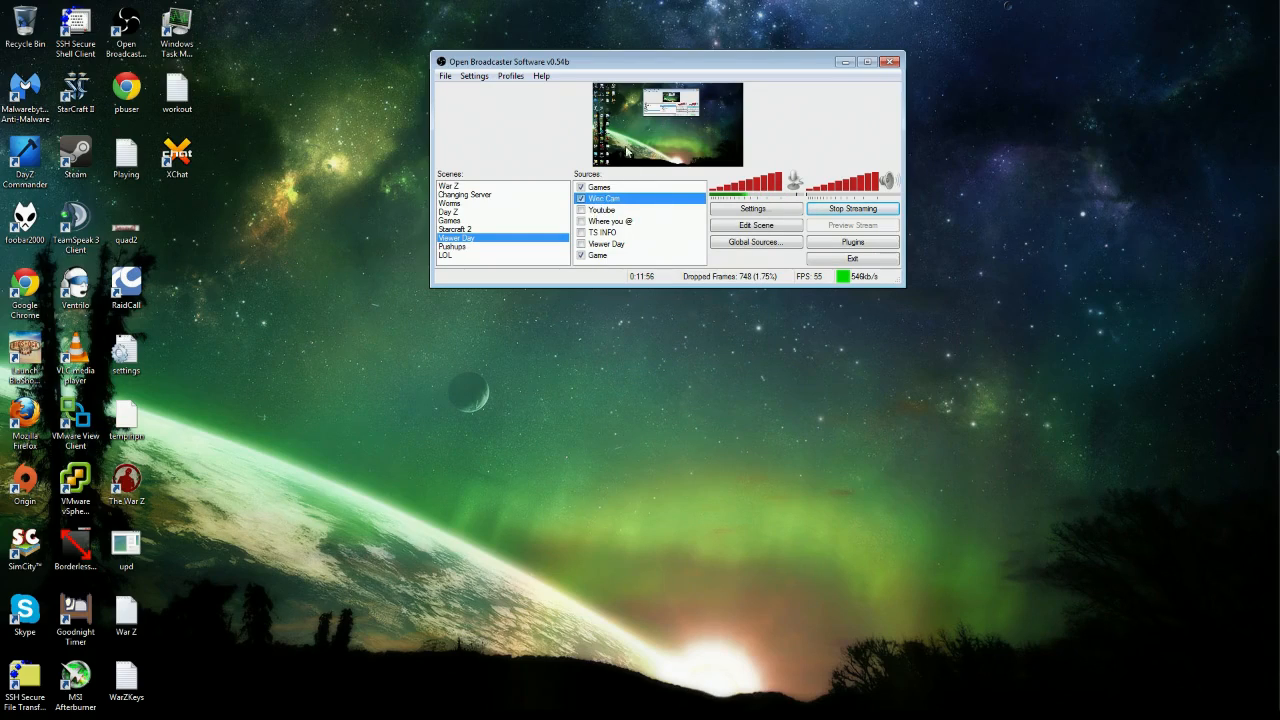
Turn on scene editing and move the Wec Cam image away from the upper-left corner of the preview
{"action": "left_click", "coordinate": [757, 226]}
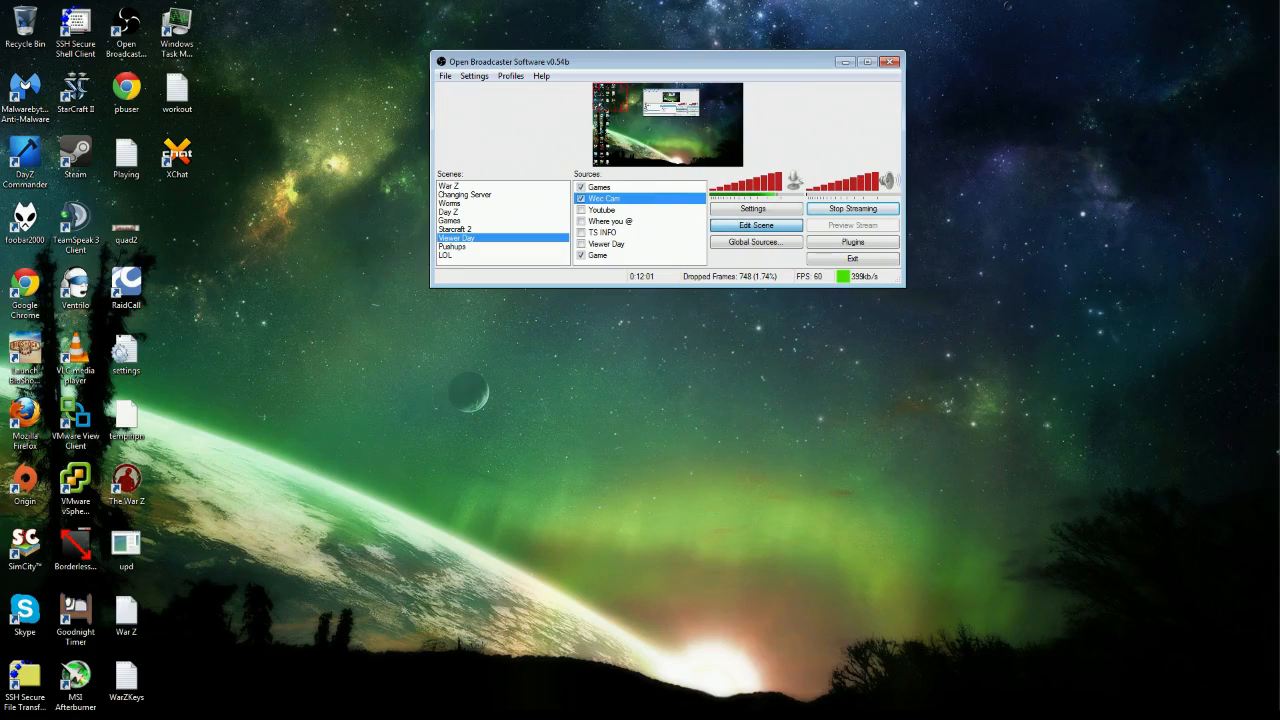
{"action": "left_click_drag", "start_coordinate": [606, 93], "coordinate": [628, 123]}
{"action": "left_click", "coordinate": [704, 149]}
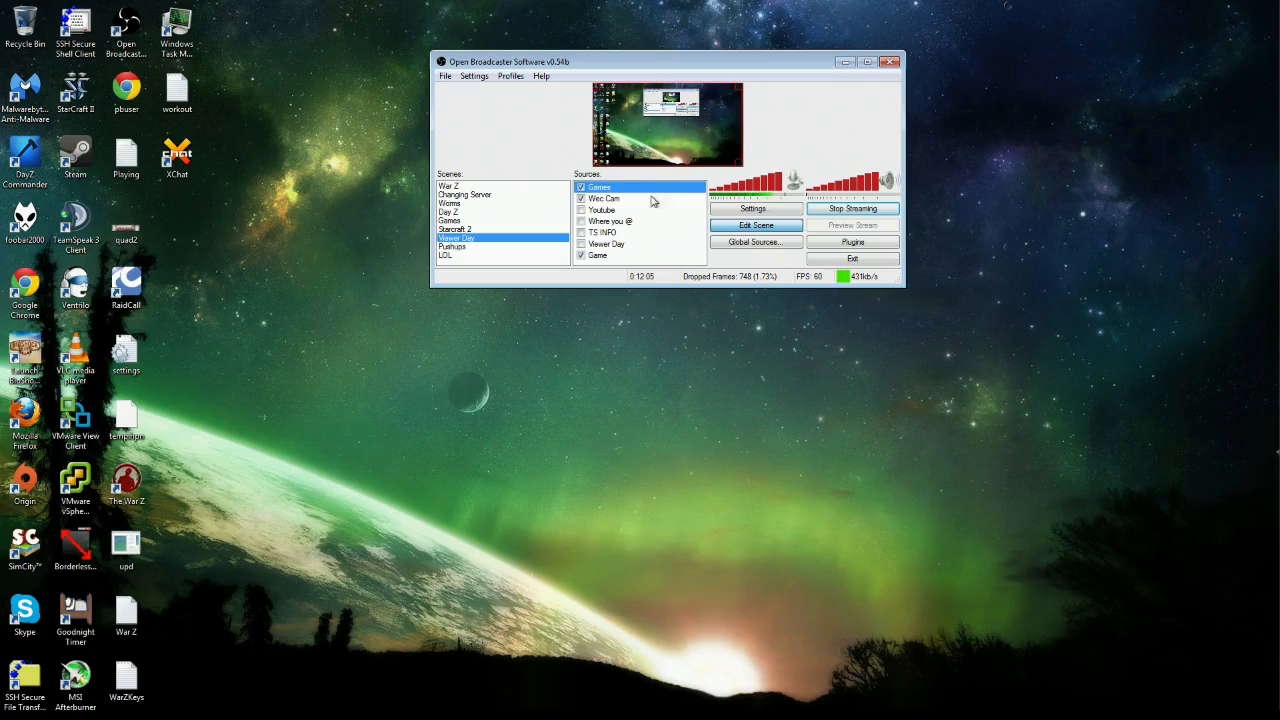
Remove the Wec Cam source from the Viewer Day scene
{"action": "left_click", "coordinate": [612, 200]}
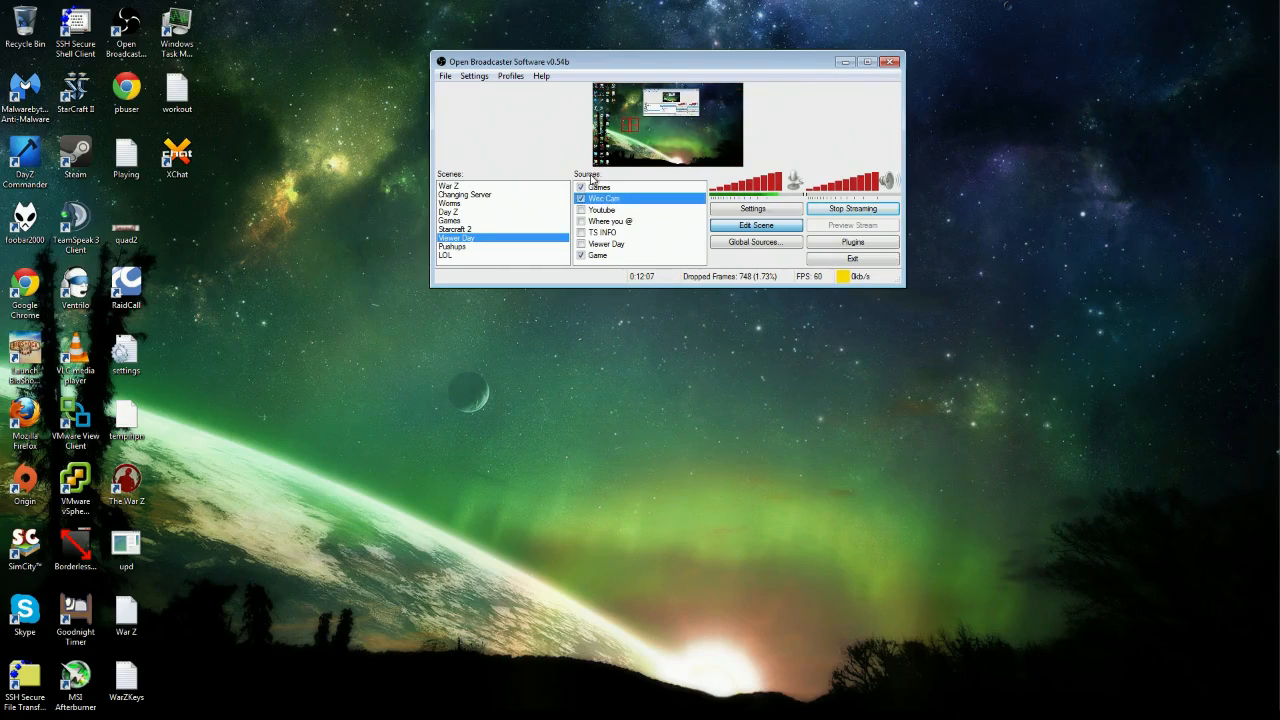
{"action": "left_click", "coordinate": [790, 130]}
{"action": "left_click", "coordinate": [612, 201]}
{"action": "key", "text": "Delete"}
Start adding a new video capture device source to the Viewer Day scene and begin entering its name
{"action": "right_click", "coordinate": [648, 262]}
{"action": "mouse_move", "coordinate": [693, 274]}
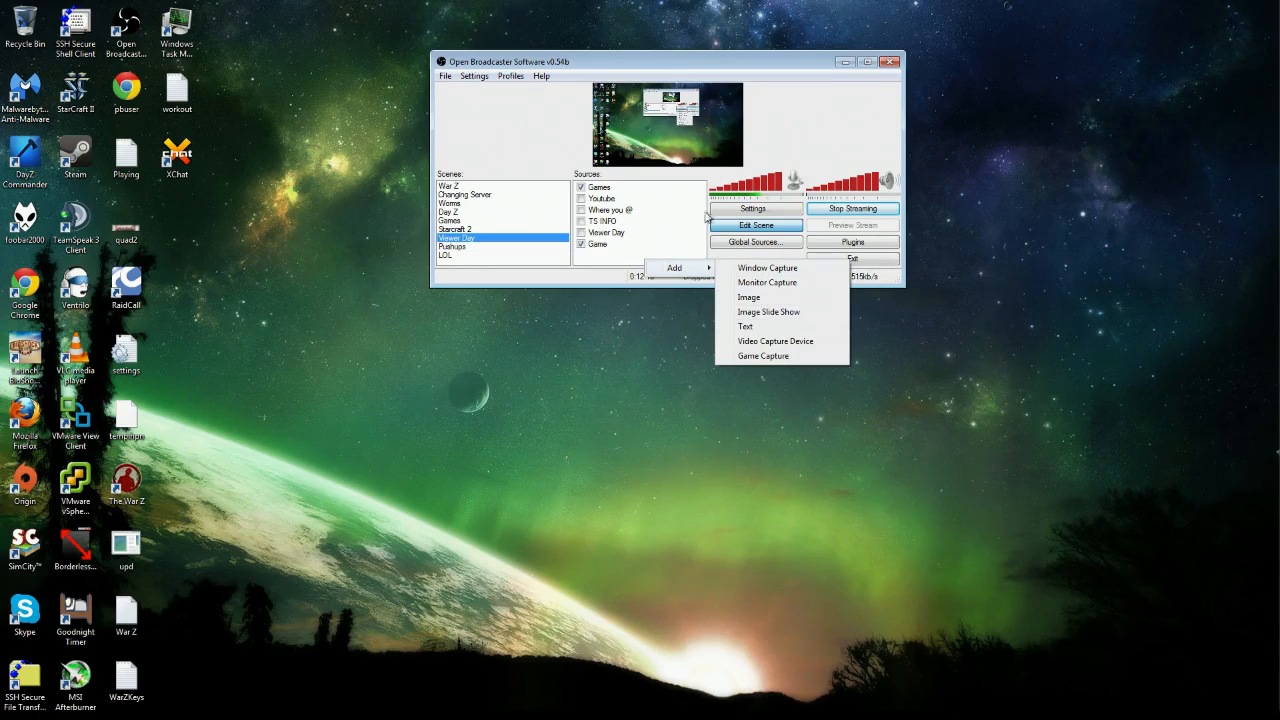
{"action": "left_click", "coordinate": [779, 343]}
{"action": "type", "text": "asdf"}
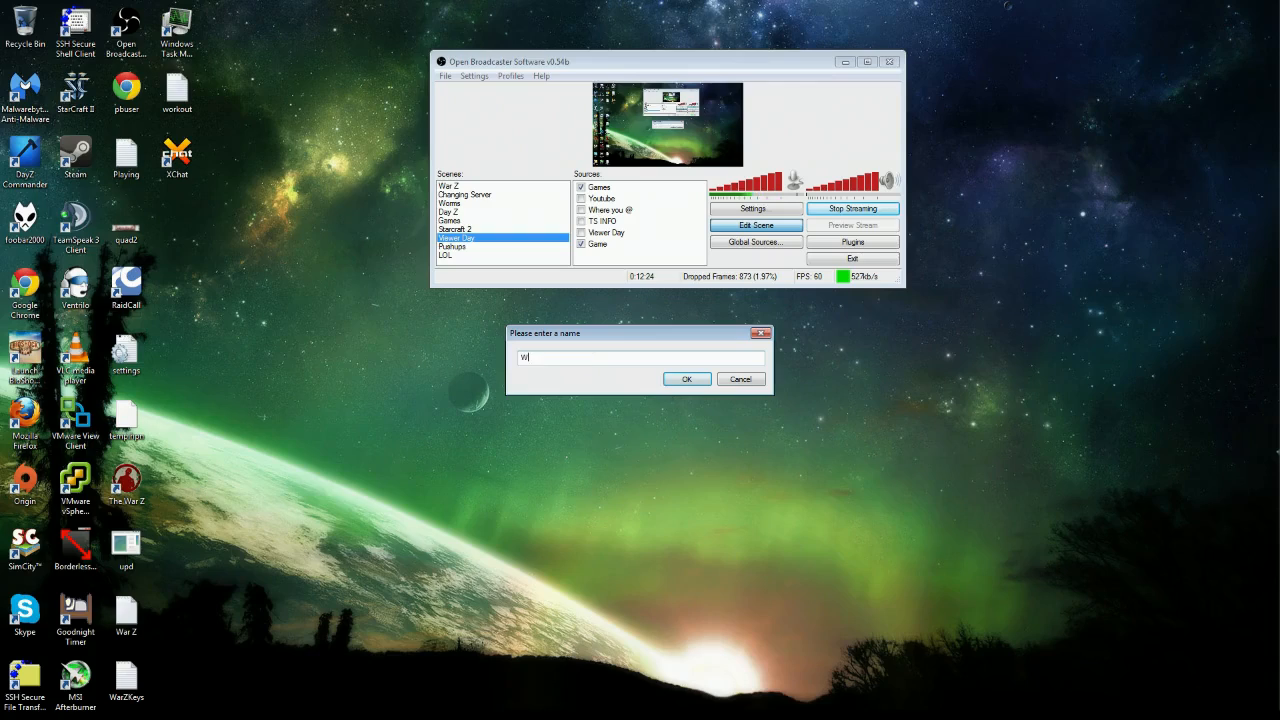